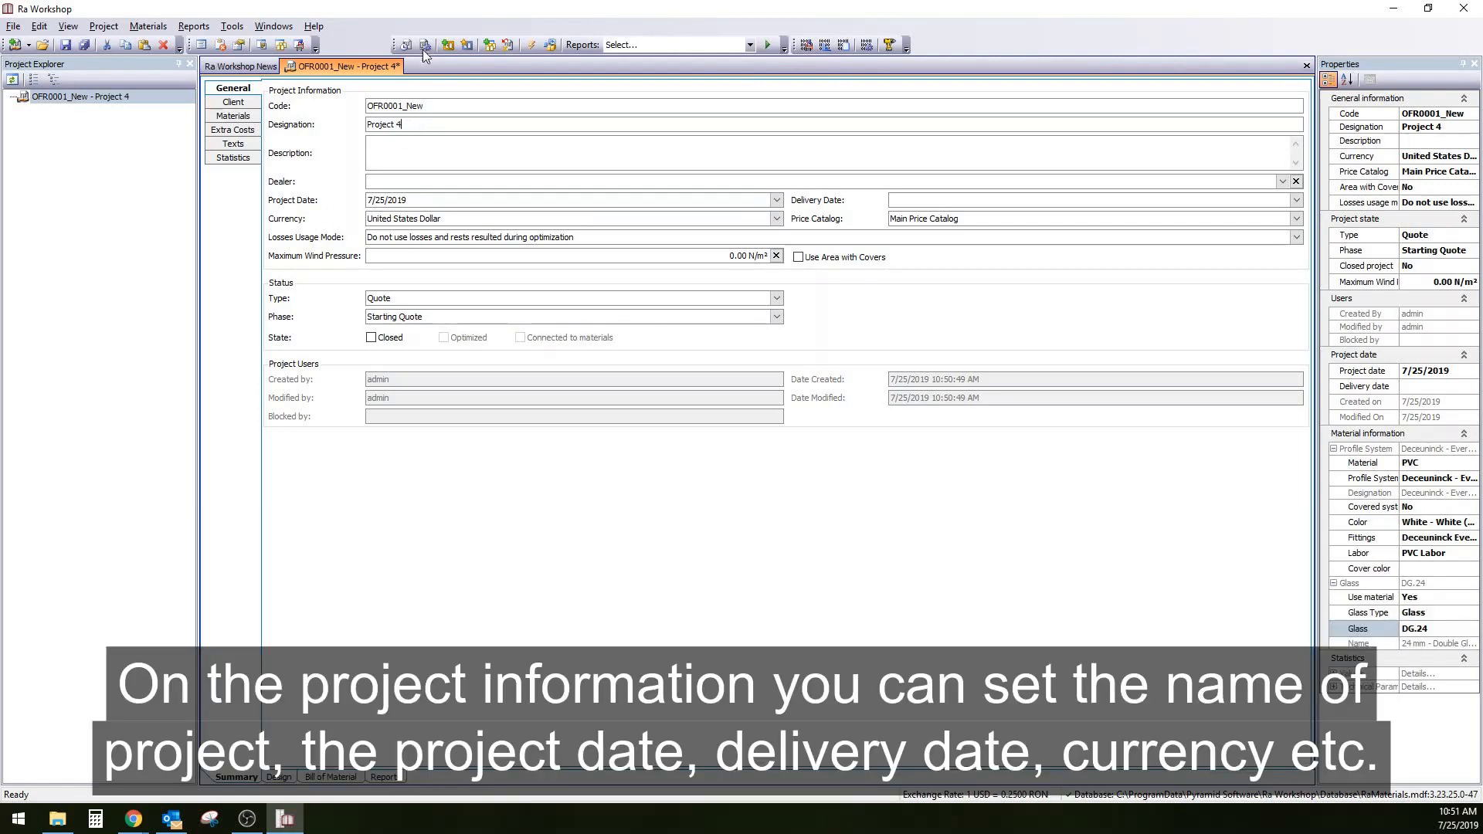
Step: Name the project "Project Demo" and set its delivery date to 8/1/2019, keeping United States Dollar as the currency
{"action": "type", "text": "Demo"}
{"action": "left_click", "coordinate": [1297, 200]}
{"action": "left_click", "coordinate": [1015, 328]}
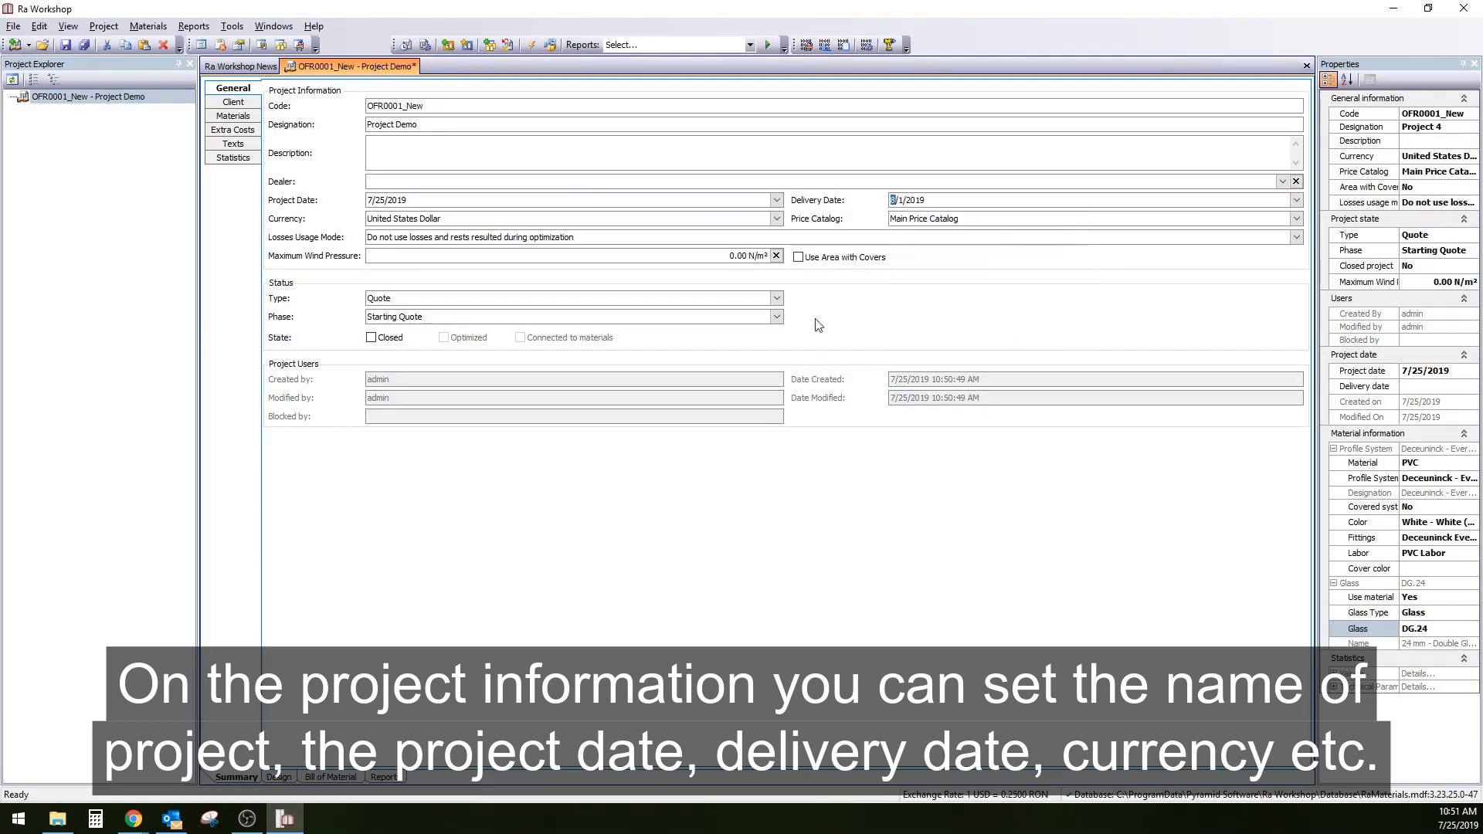
{"action": "left_click", "coordinate": [402, 220]}
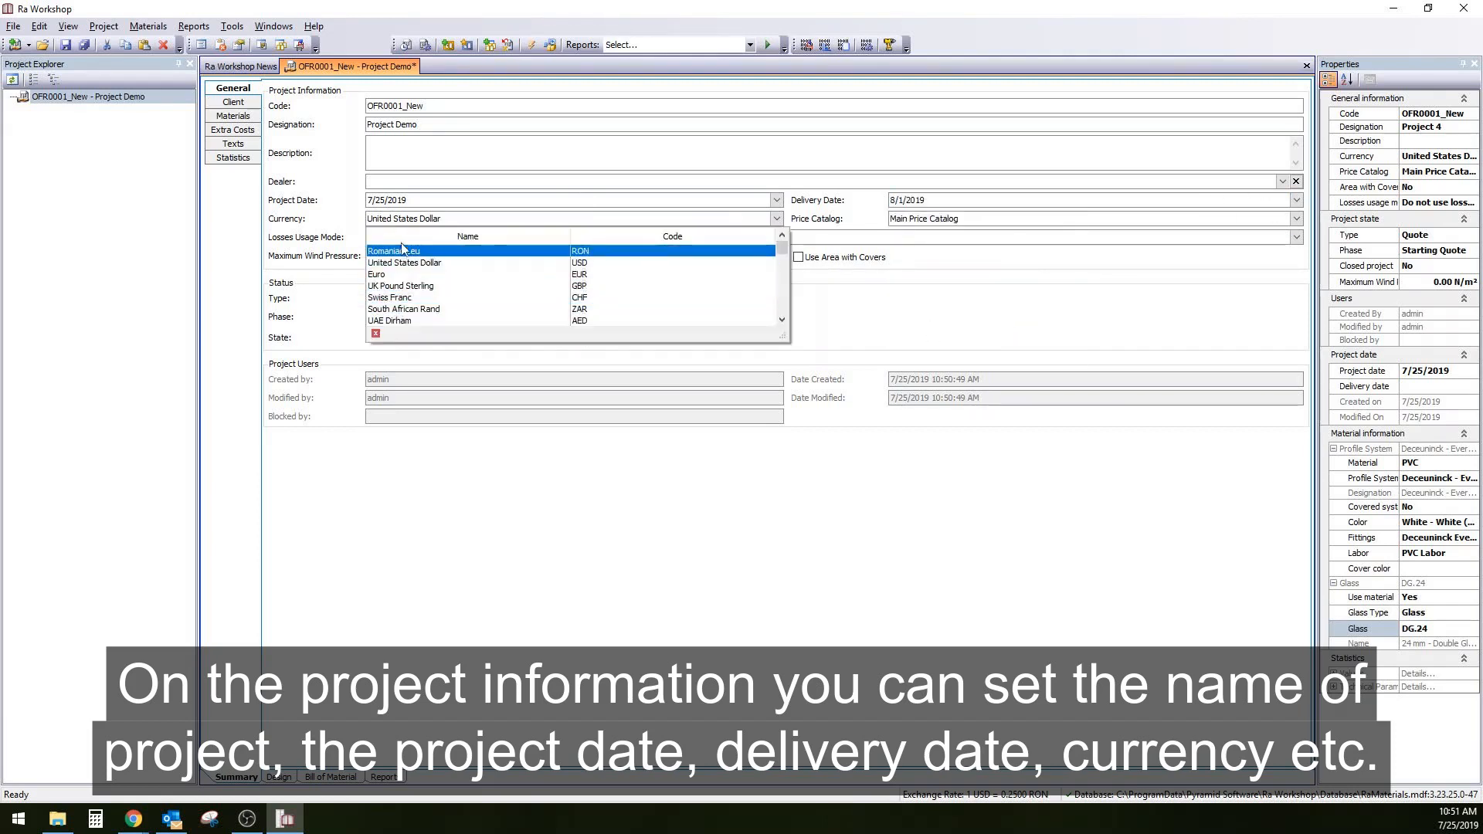
{"action": "left_click", "coordinate": [404, 221]}
Step: Fill in the project's client information by choosing an existing client from the client database
{"action": "left_click", "coordinate": [234, 104]}
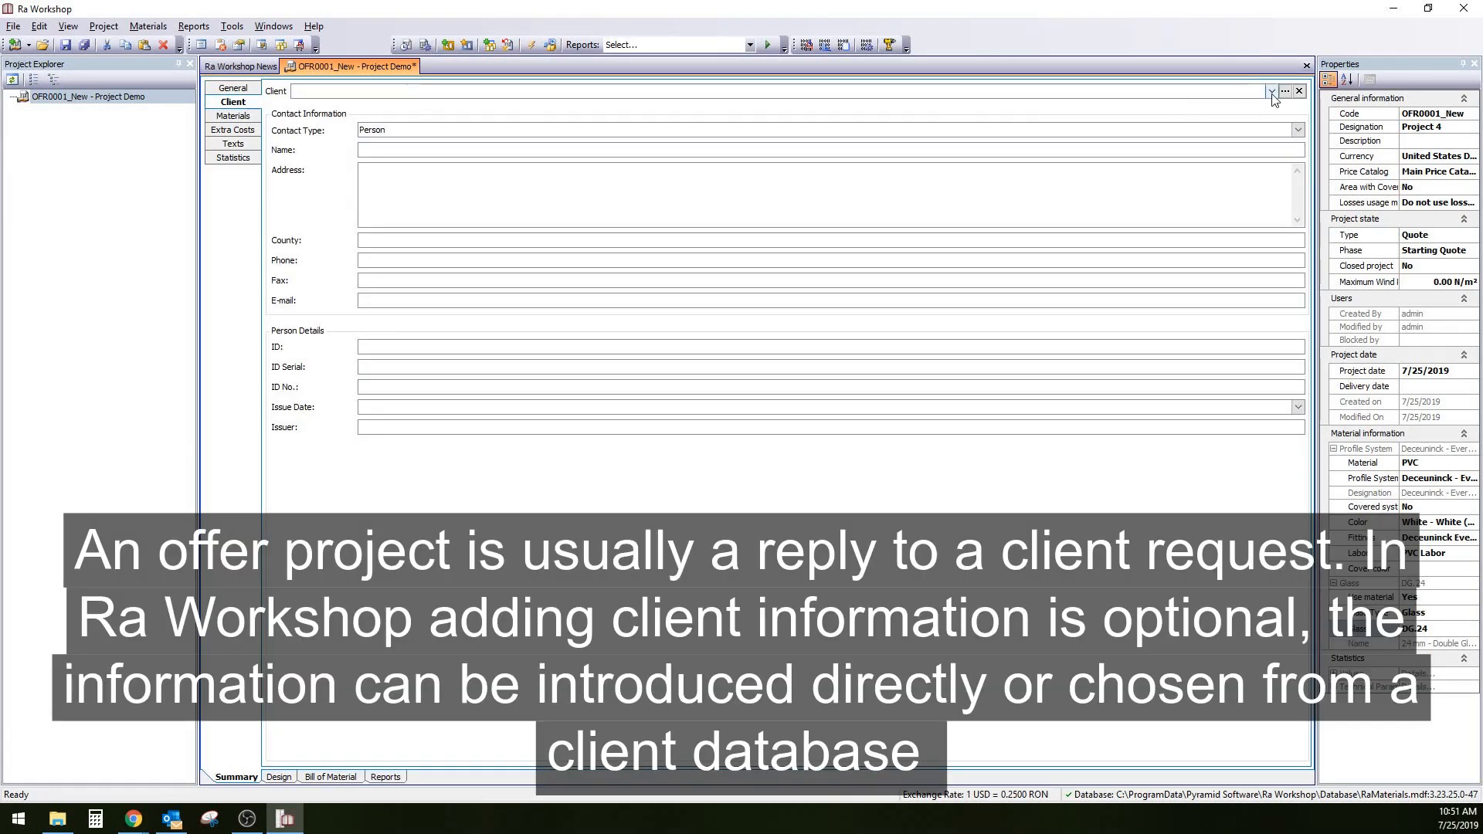
{"action": "left_click", "coordinate": [1272, 94]}
{"action": "left_click", "coordinate": [941, 126]}
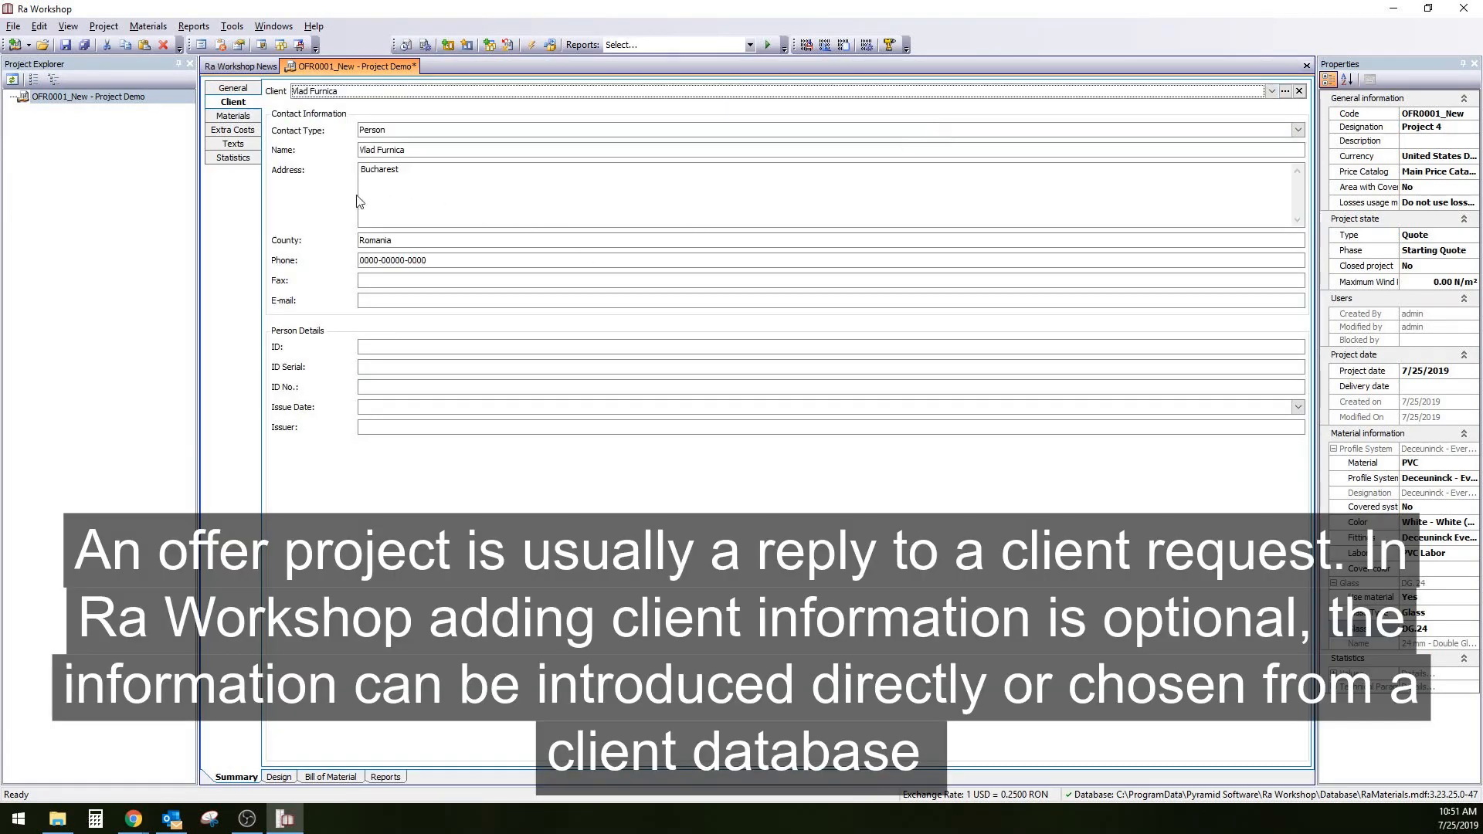
Step: Examine the project-level choices for material, profile system, color, fittings and glass
{"action": "left_click", "coordinate": [226, 120]}
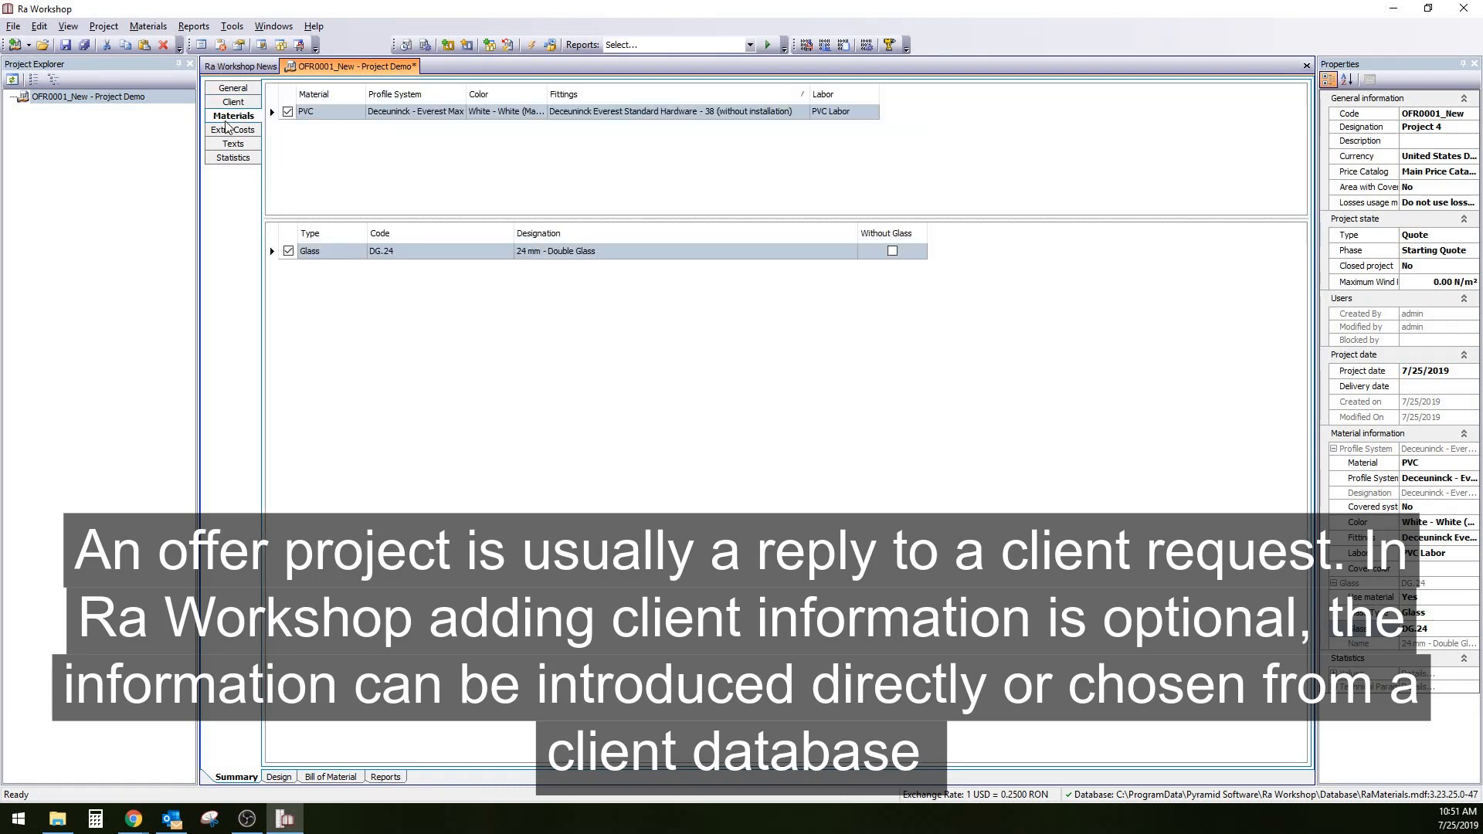
{"action": "left_click", "coordinate": [328, 113]}
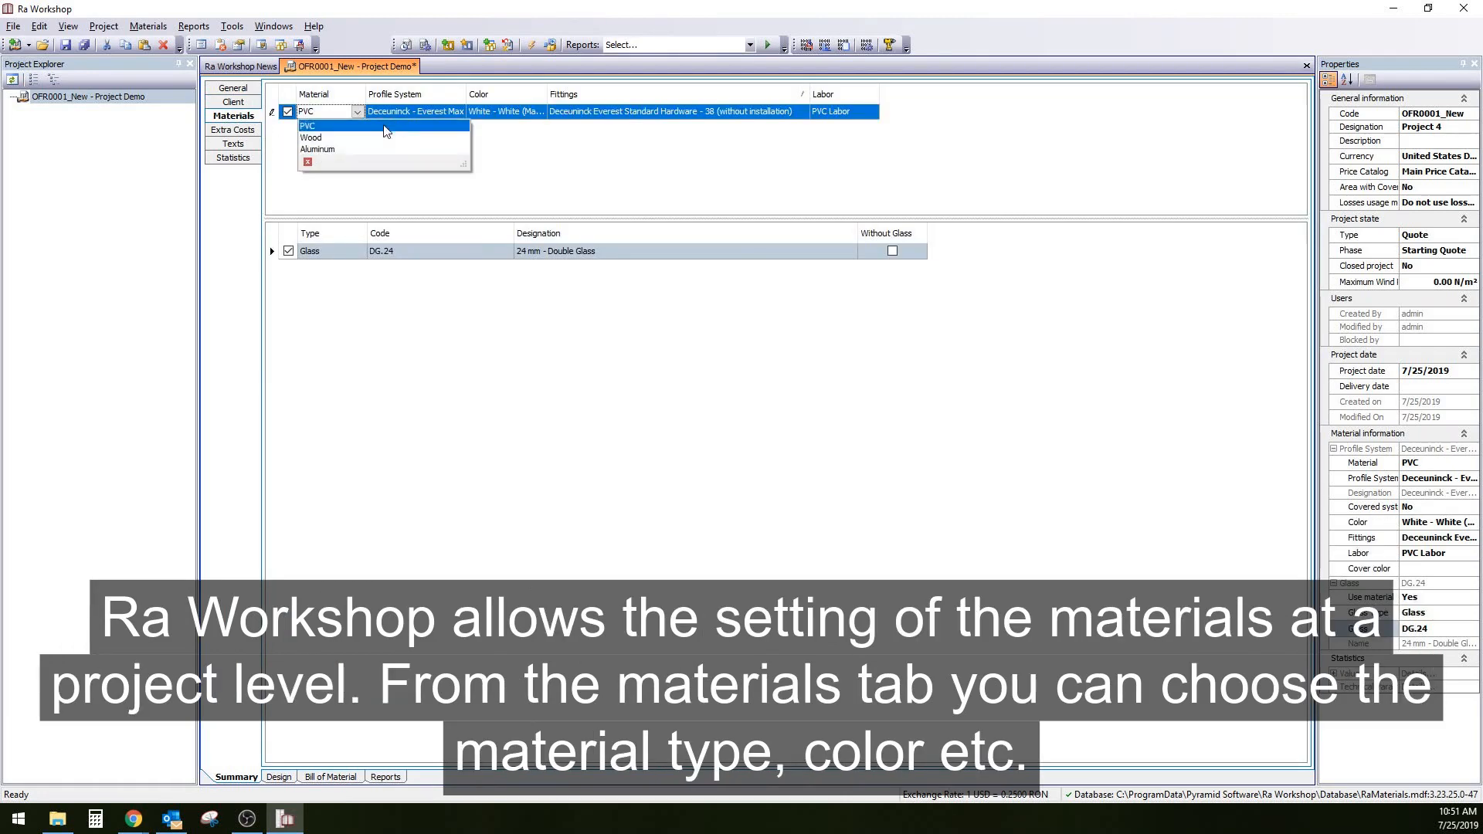
{"action": "left_click", "coordinate": [407, 115]}
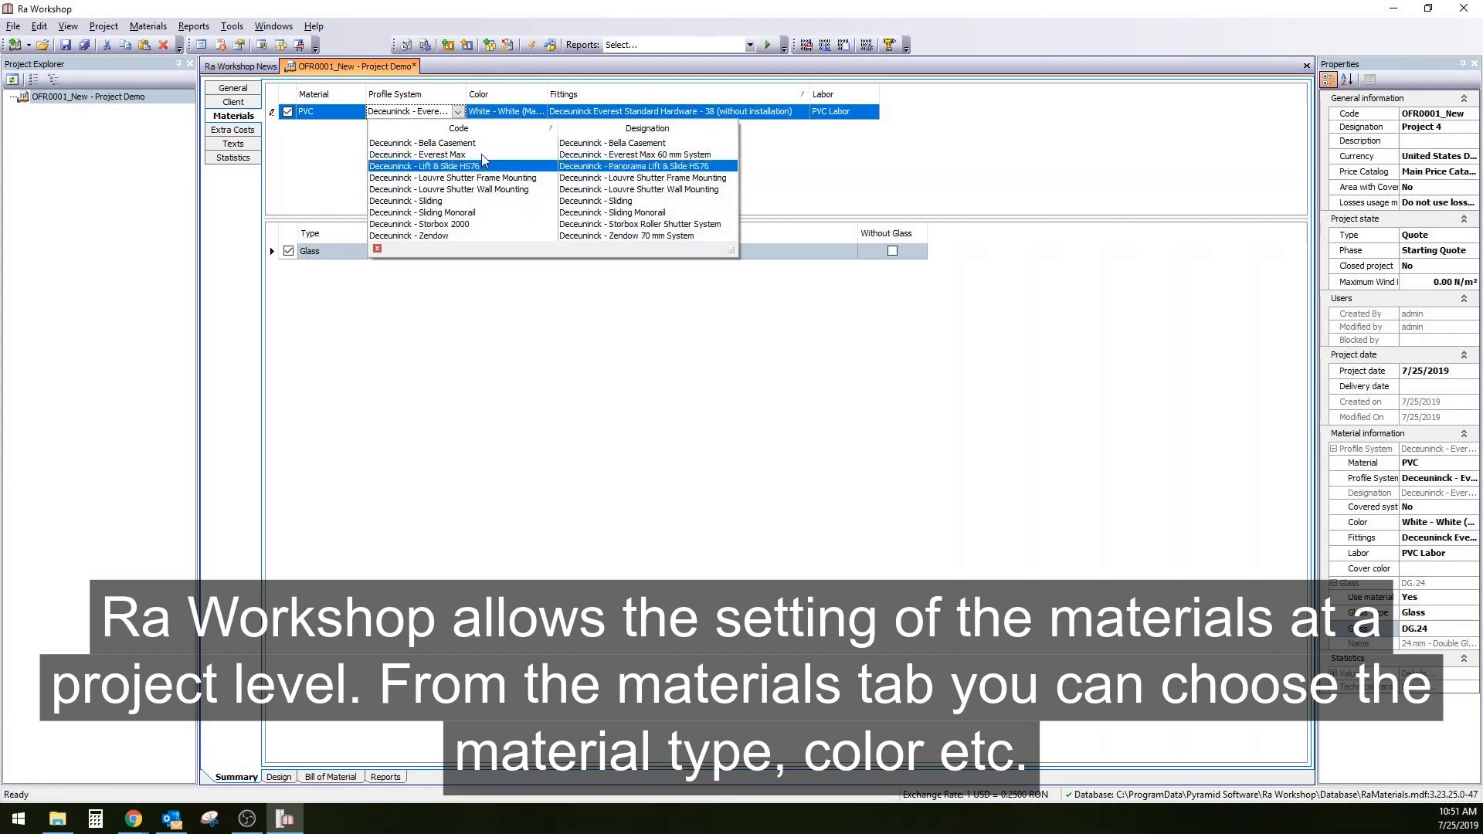
{"action": "left_click", "coordinate": [501, 114]}
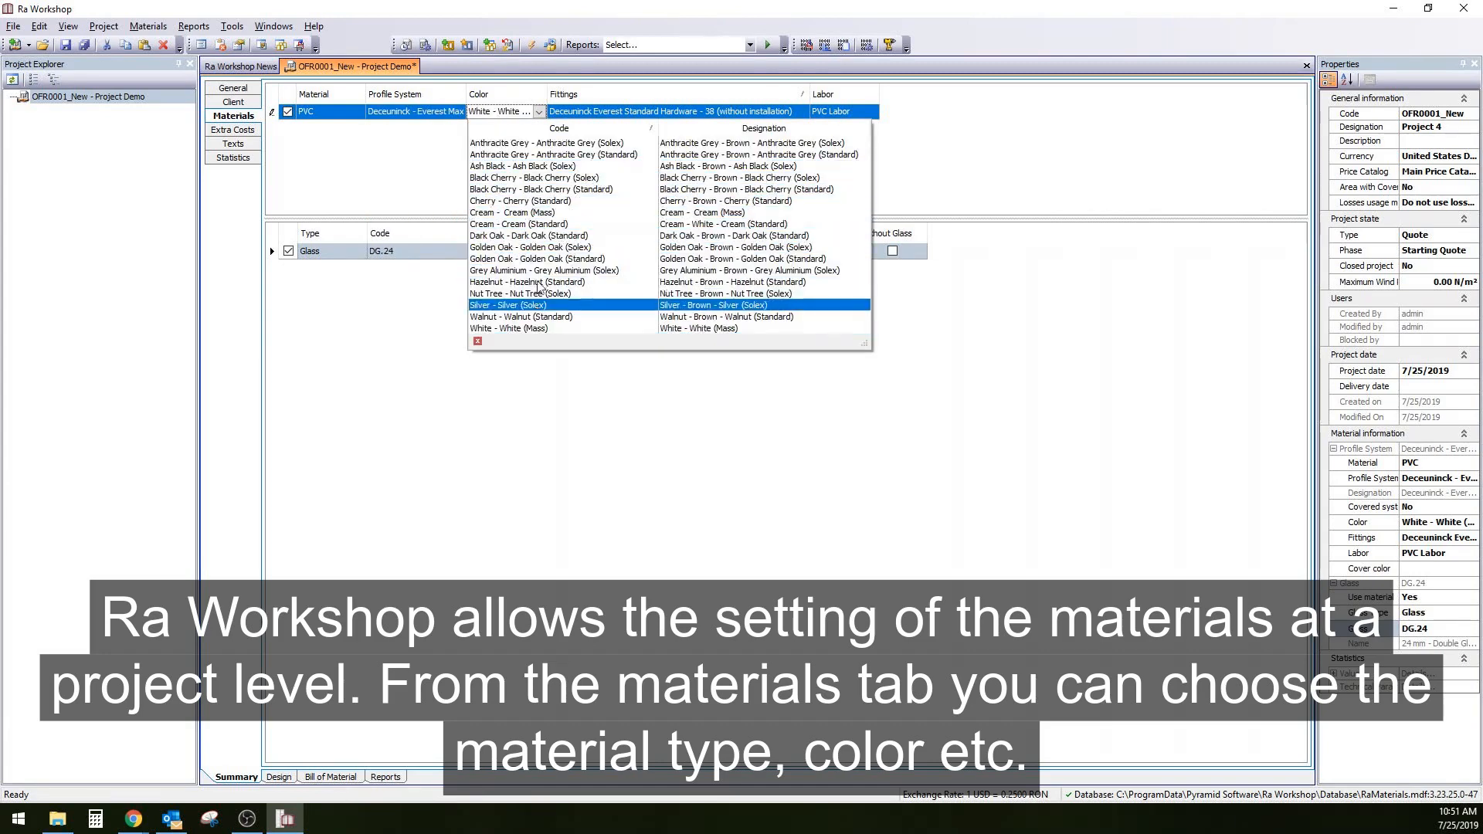
{"action": "left_click", "coordinate": [587, 112]}
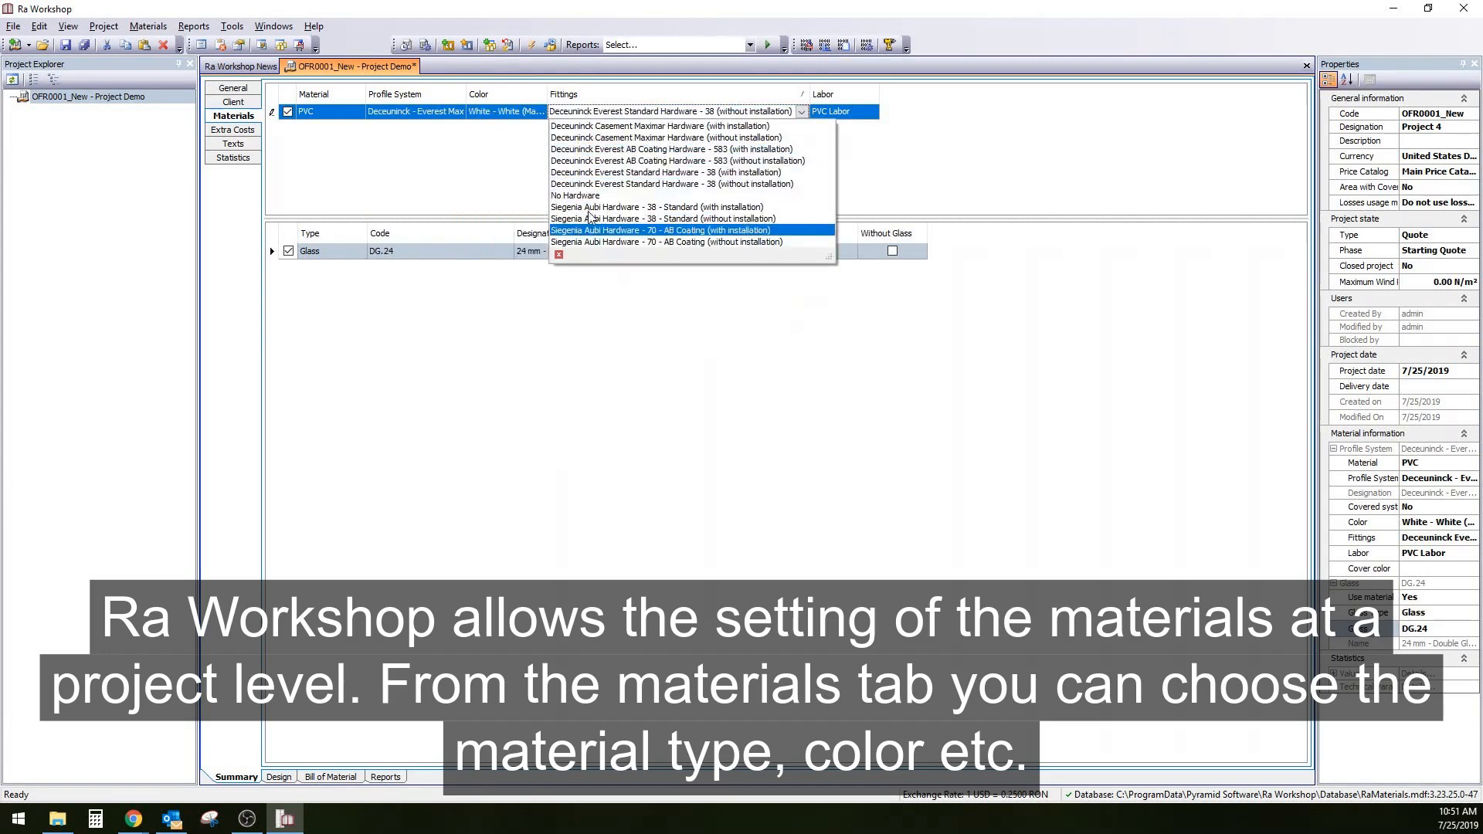
{"action": "left_click", "coordinate": [517, 159]}
{"action": "left_click", "coordinate": [390, 255]}
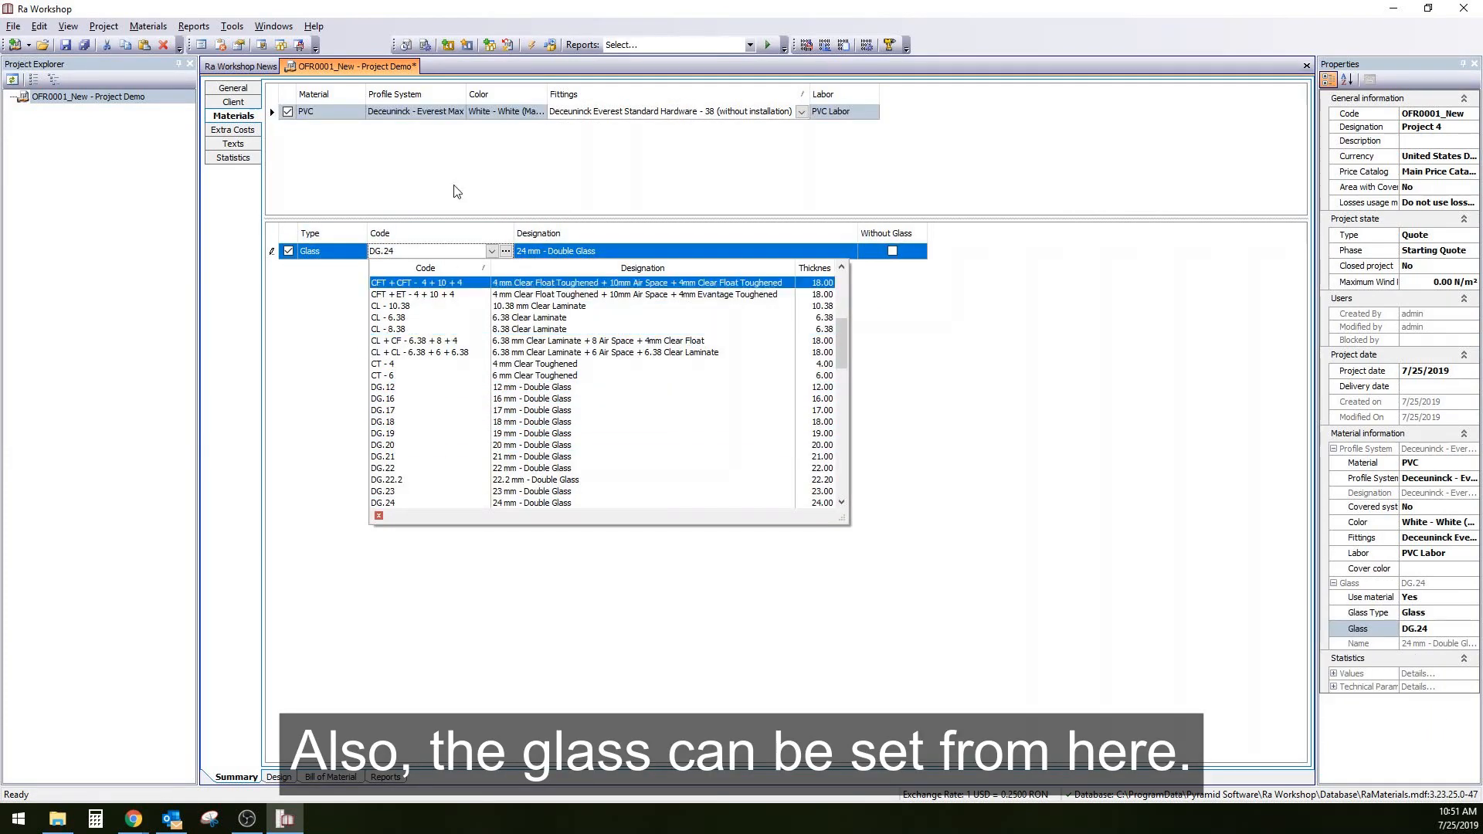
Step: Review the project's extra costs and taxes and the main and end texts used in reports
{"action": "left_click", "coordinate": [247, 131]}
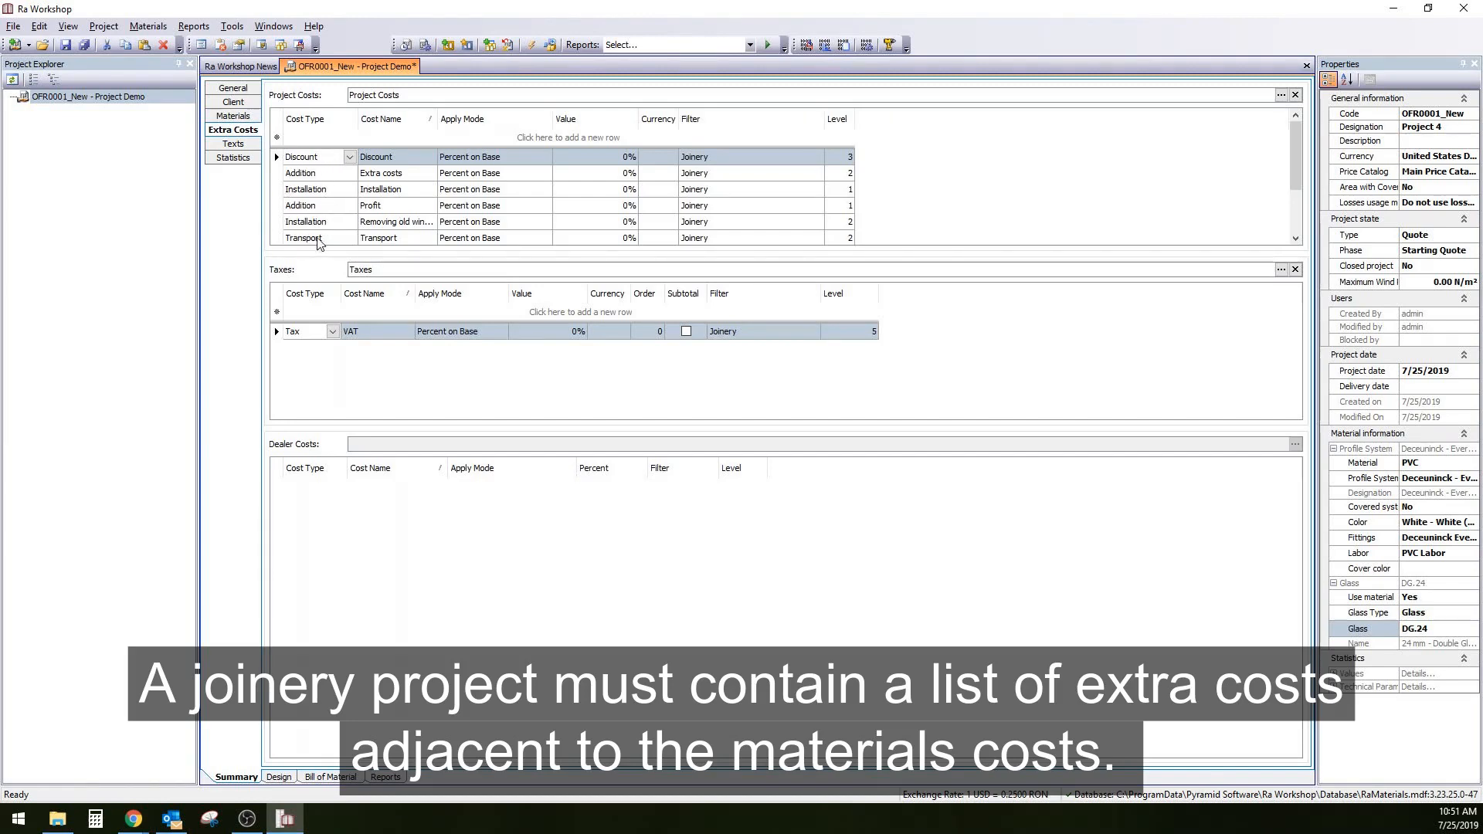
{"action": "left_click", "coordinate": [231, 145]}
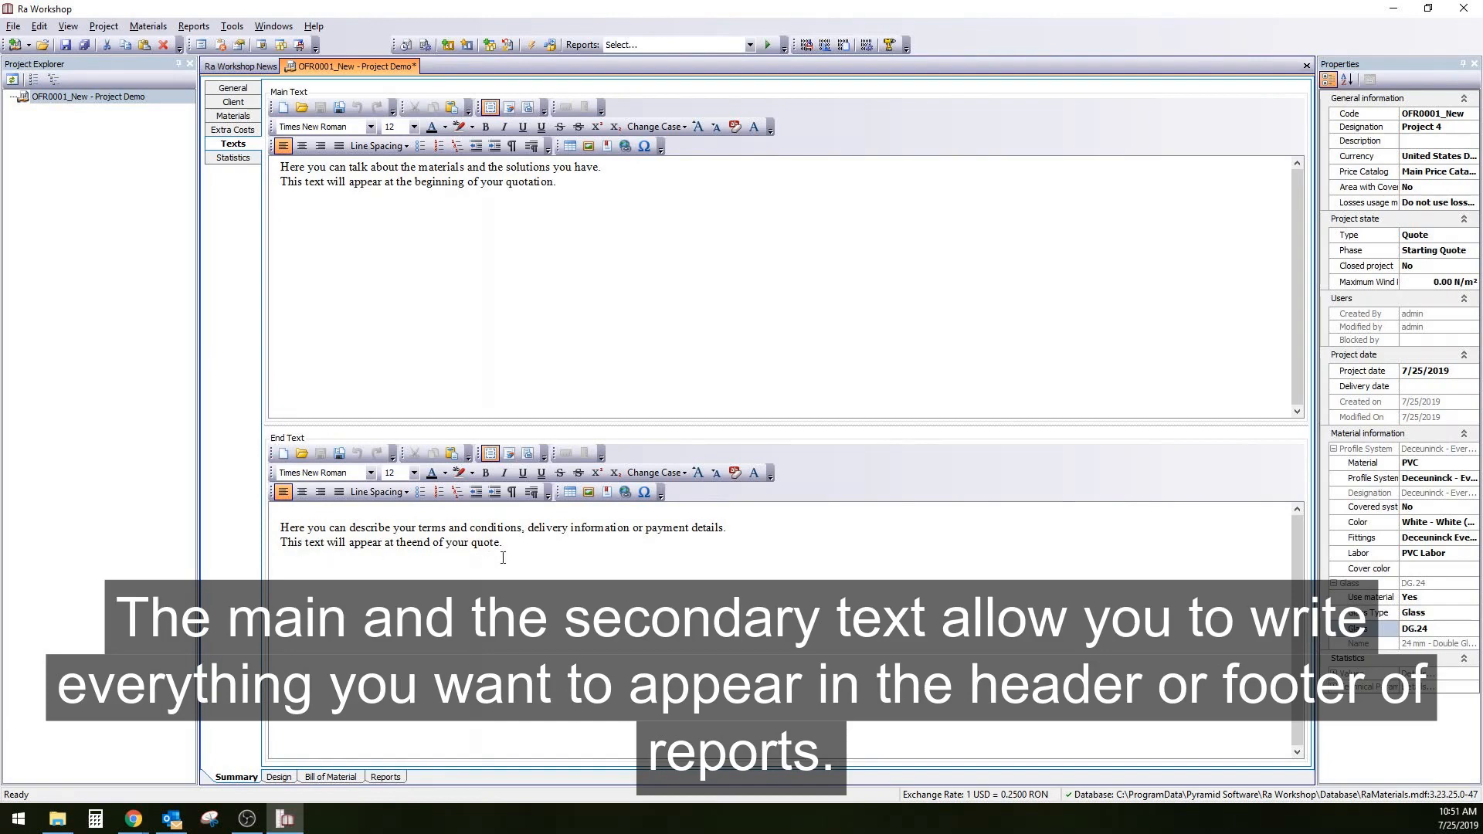
Step: Add a new component to the project
{"action": "left_click", "coordinate": [448, 45]}
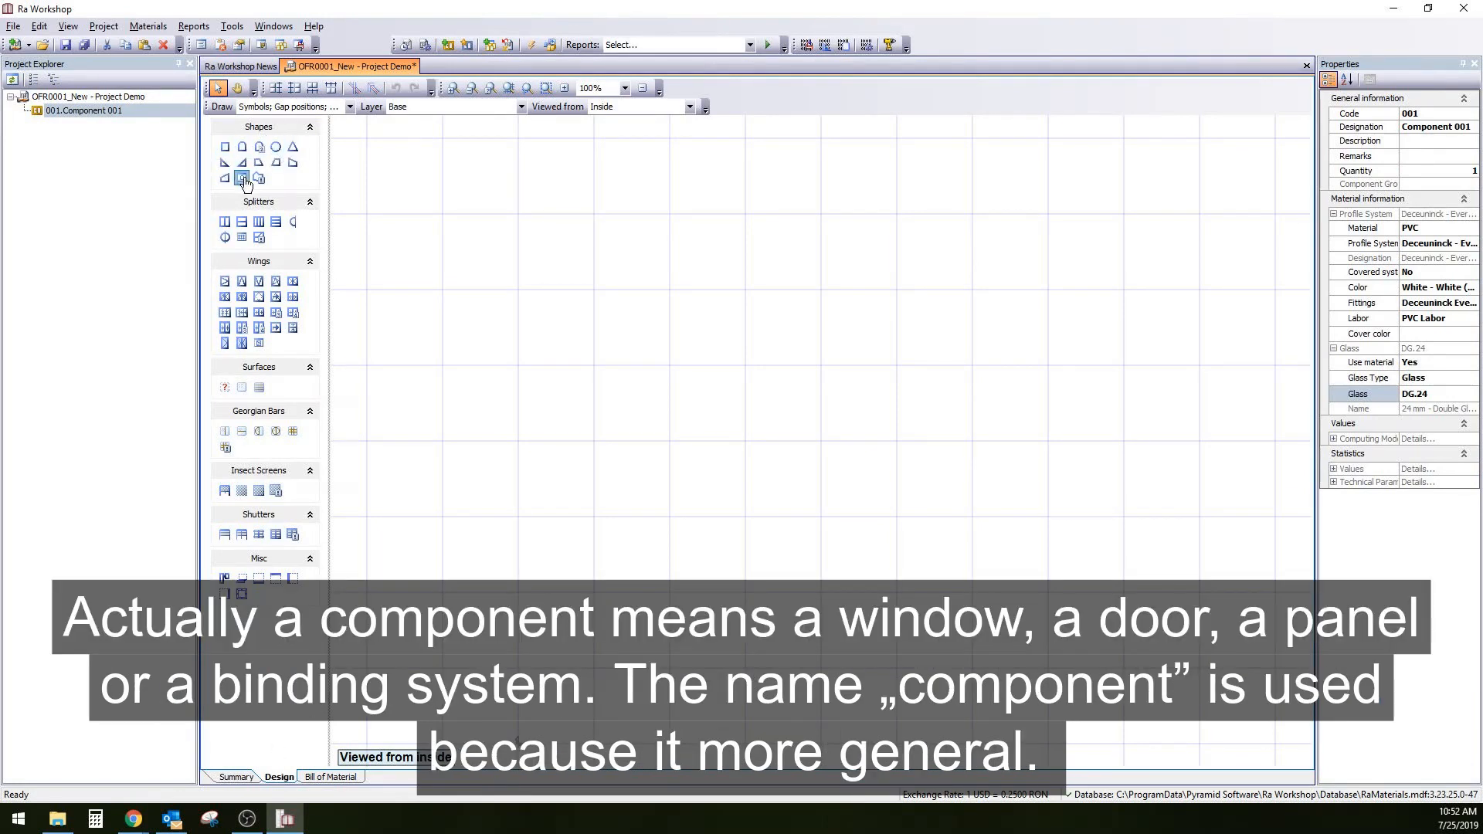
Step: Browse the predefined frame shapes offered for a new frame, without adding one
{"action": "left_click", "coordinate": [244, 180]}
{"action": "left_click", "coordinate": [784, 278]}
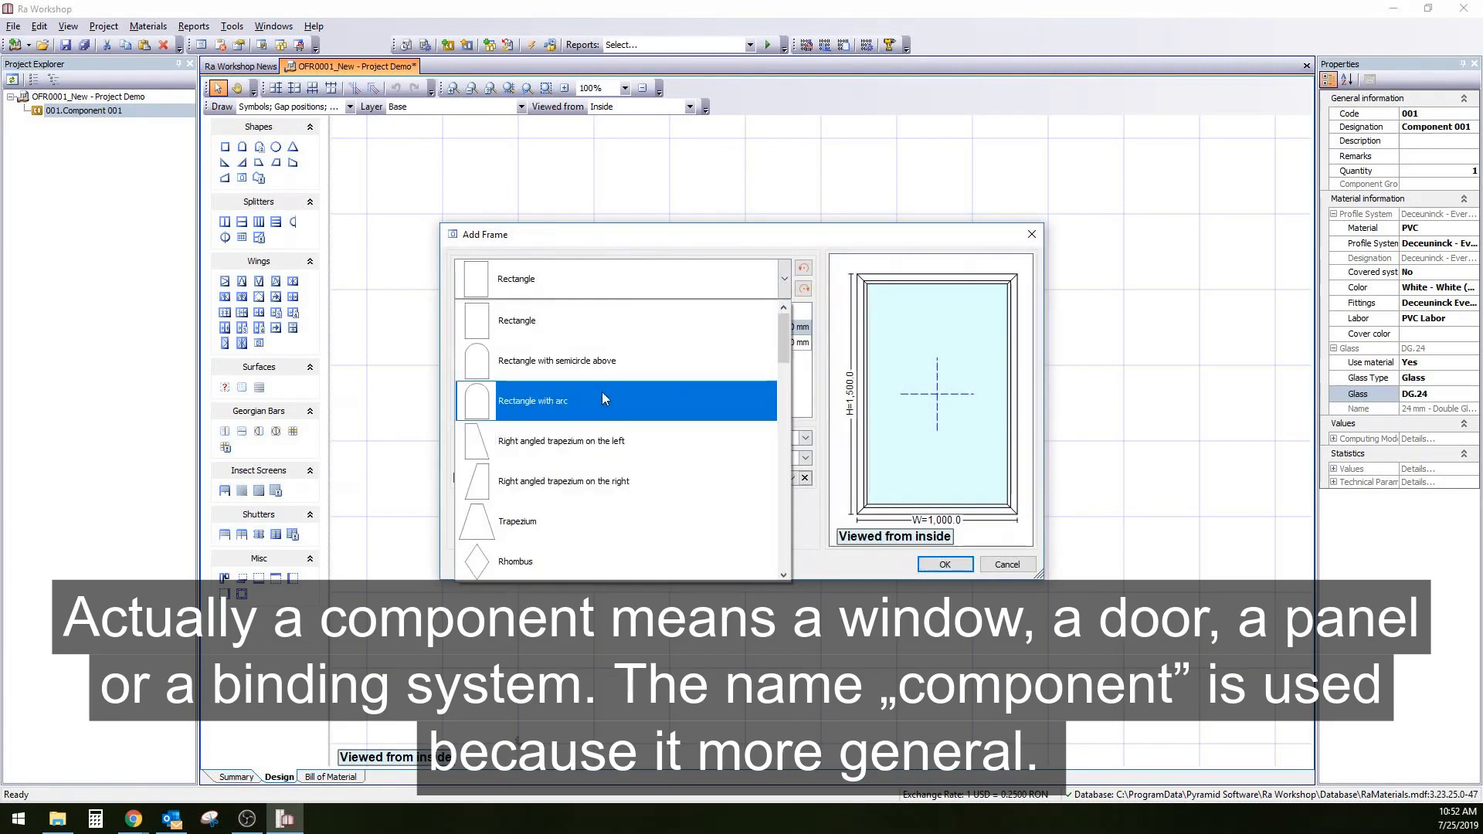
{"action": "scroll", "coordinate": [601, 417], "scroll_direction": "down", "scroll_amount": 5}
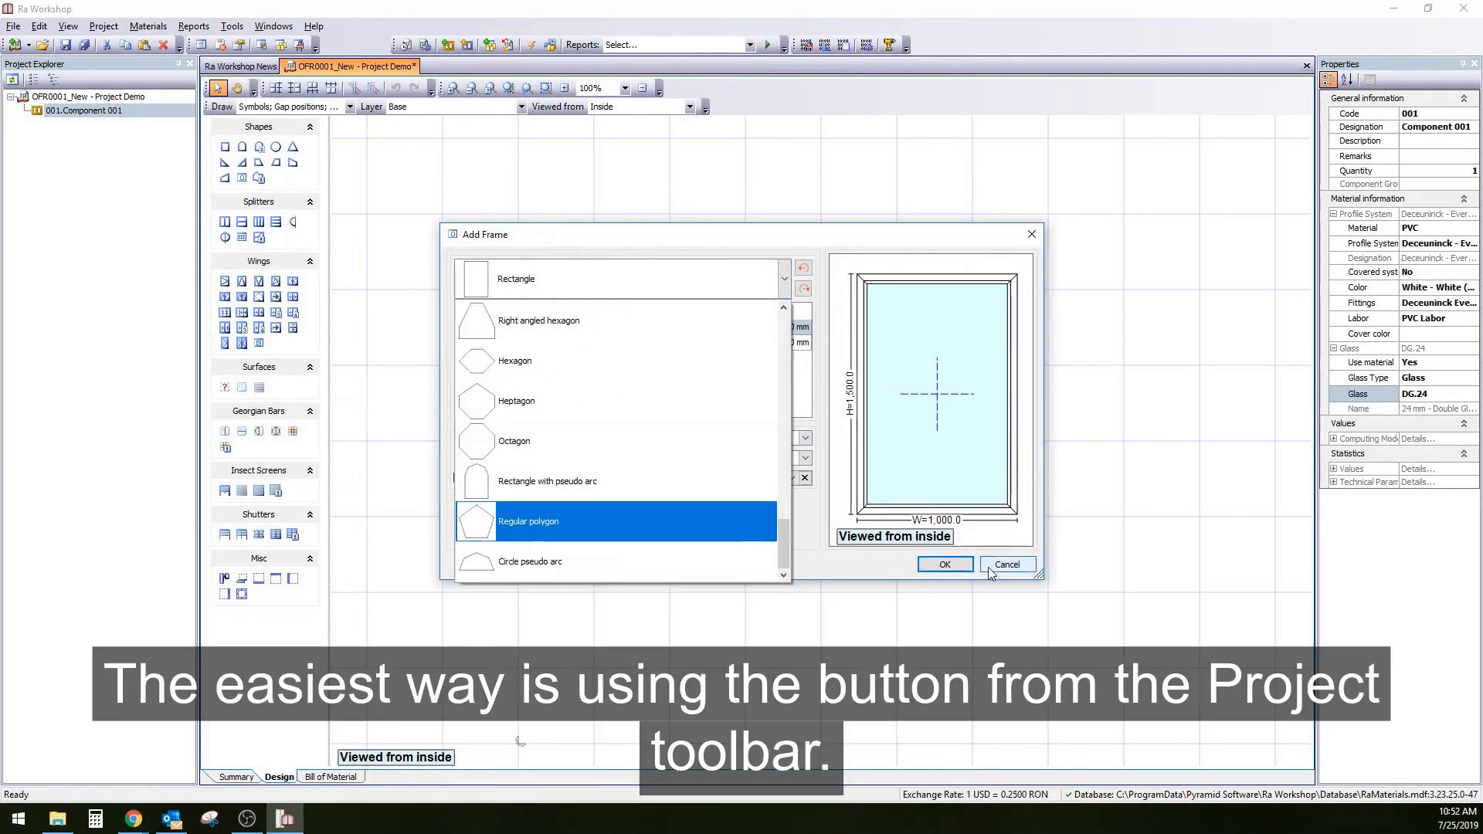
{"action": "left_click", "coordinate": [1007, 566]}
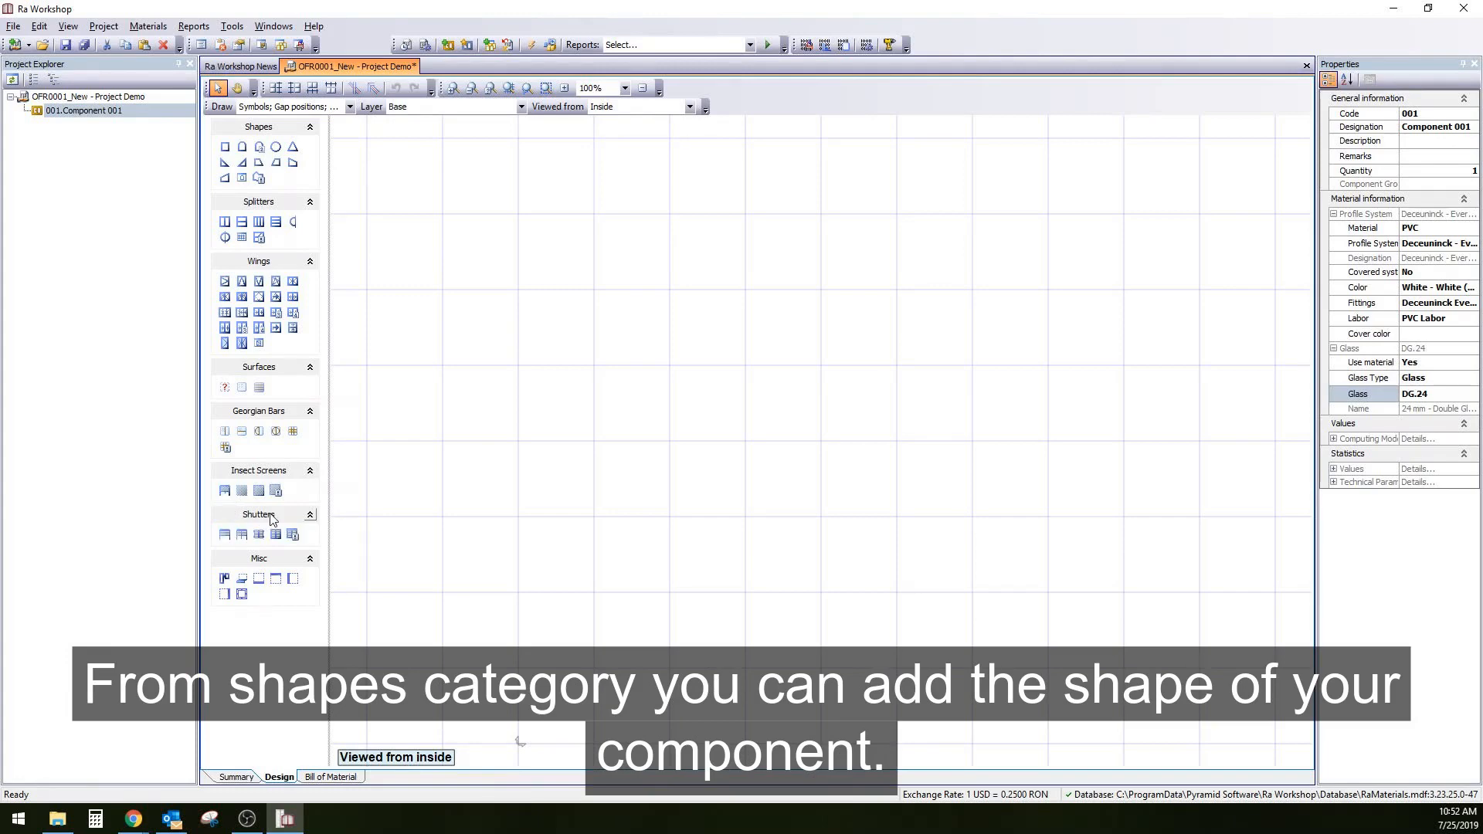
Step: Add a plain rectangular frame to the component
{"action": "left_click", "coordinate": [225, 146]}
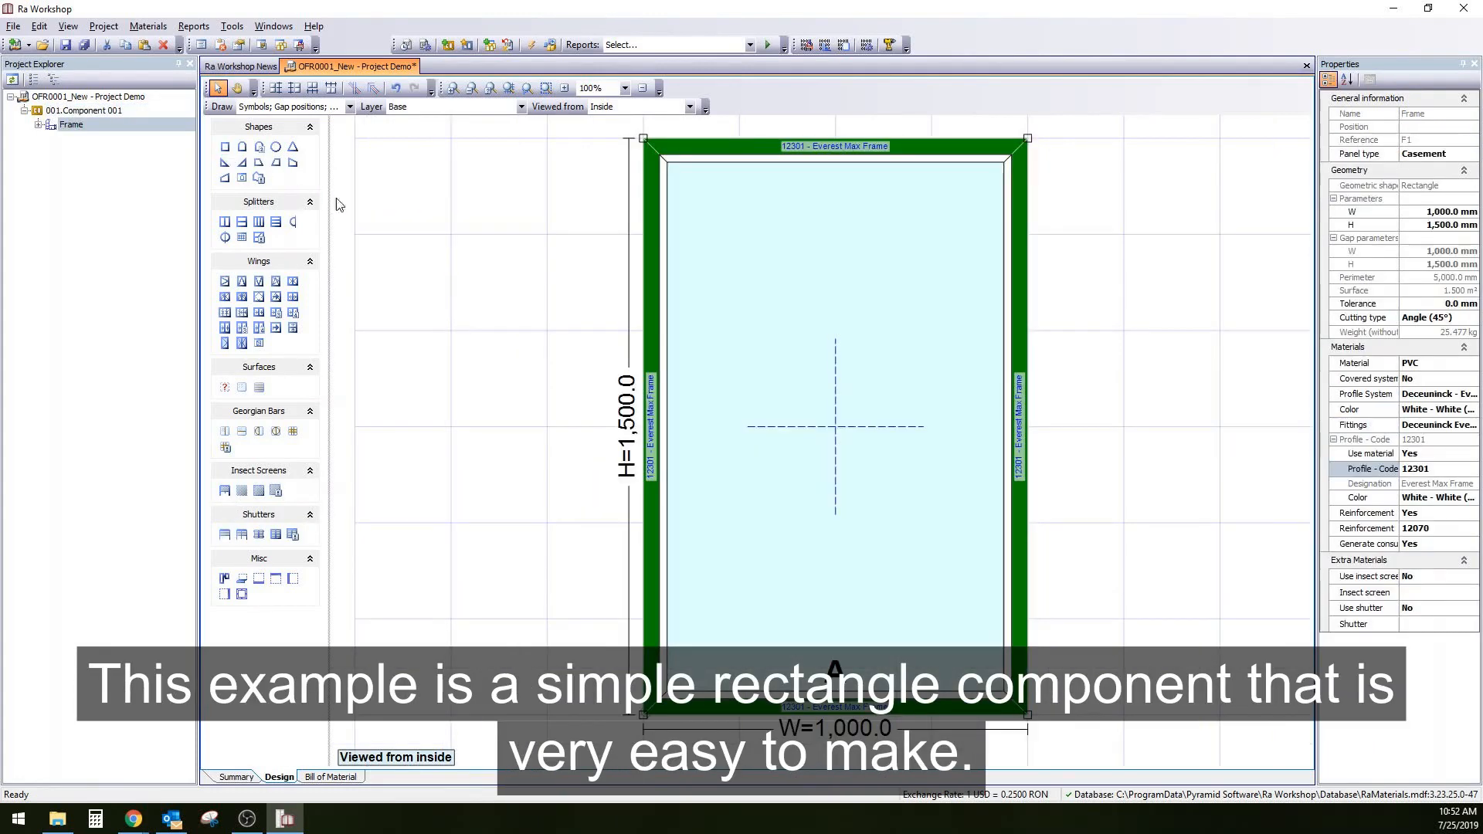
{"action": "left_click", "coordinate": [514, 301]}
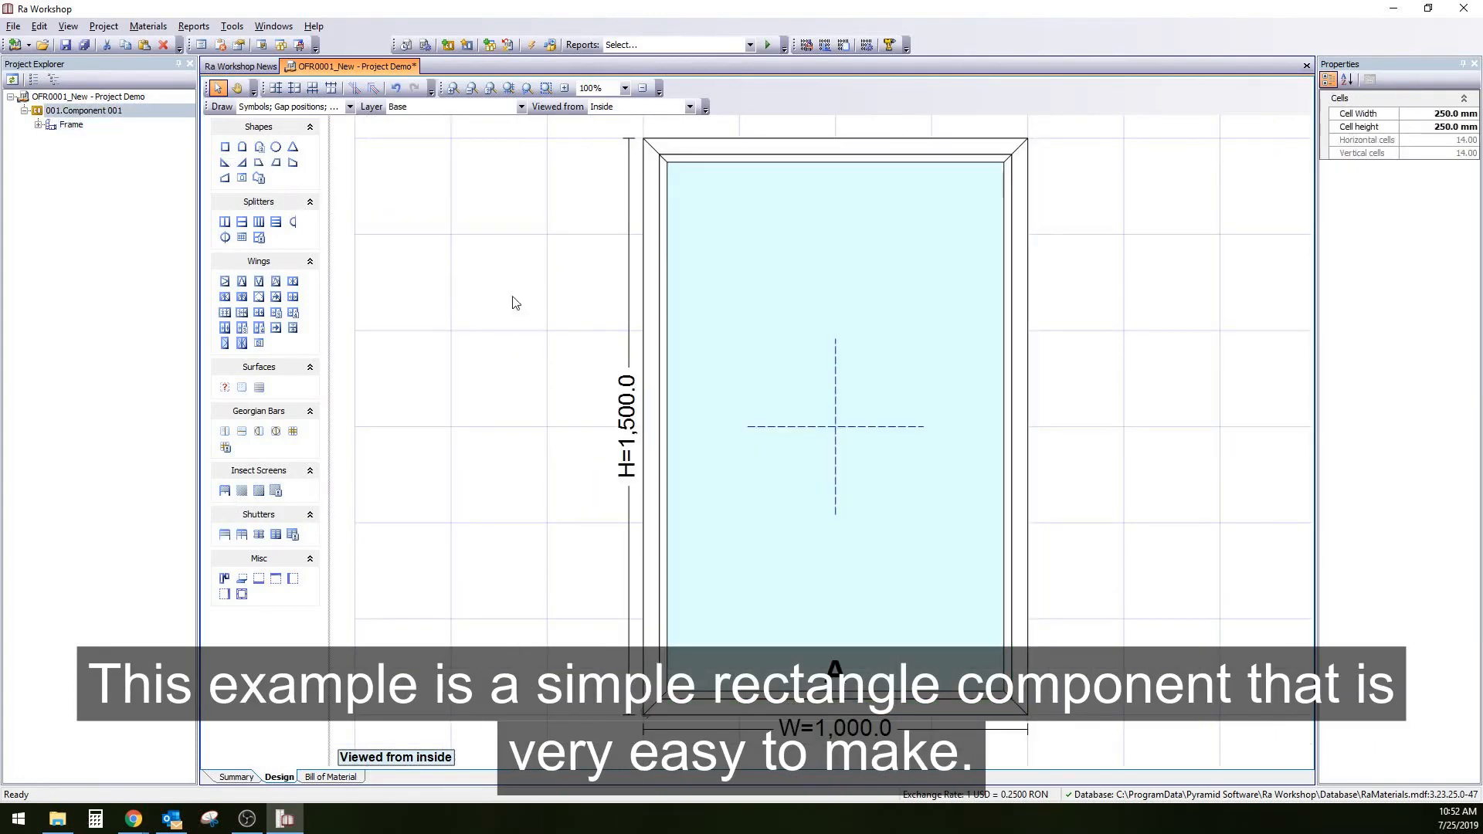
Step: Examine the profile code options of the frame and the glass options of its pane
{"action": "left_click", "coordinate": [701, 156]}
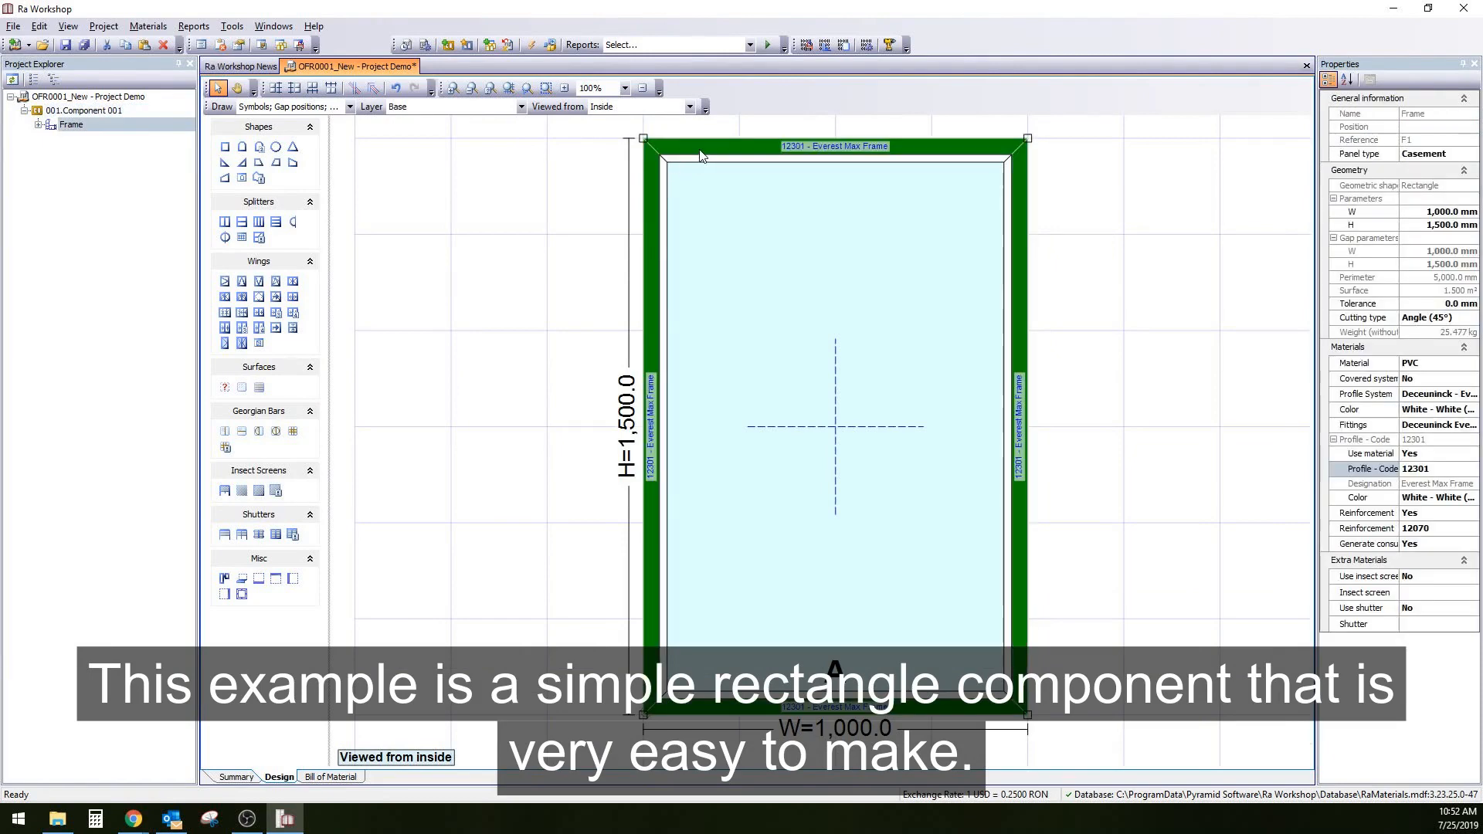
{"action": "left_click", "coordinate": [1426, 468]}
{"action": "left_click", "coordinate": [924, 448]}
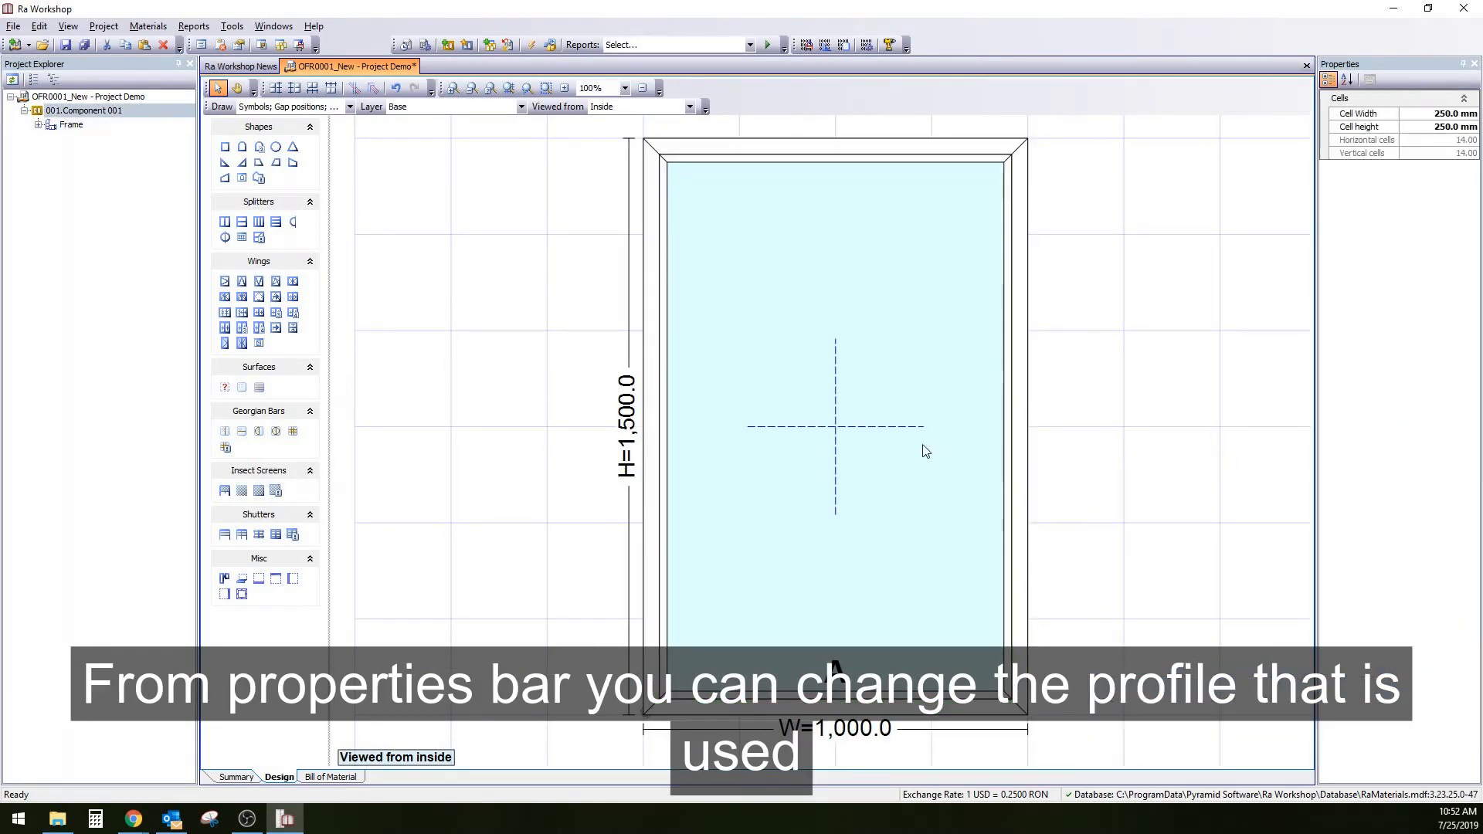
{"action": "left_click", "coordinate": [903, 441]}
{"action": "left_click", "coordinate": [1418, 522]}
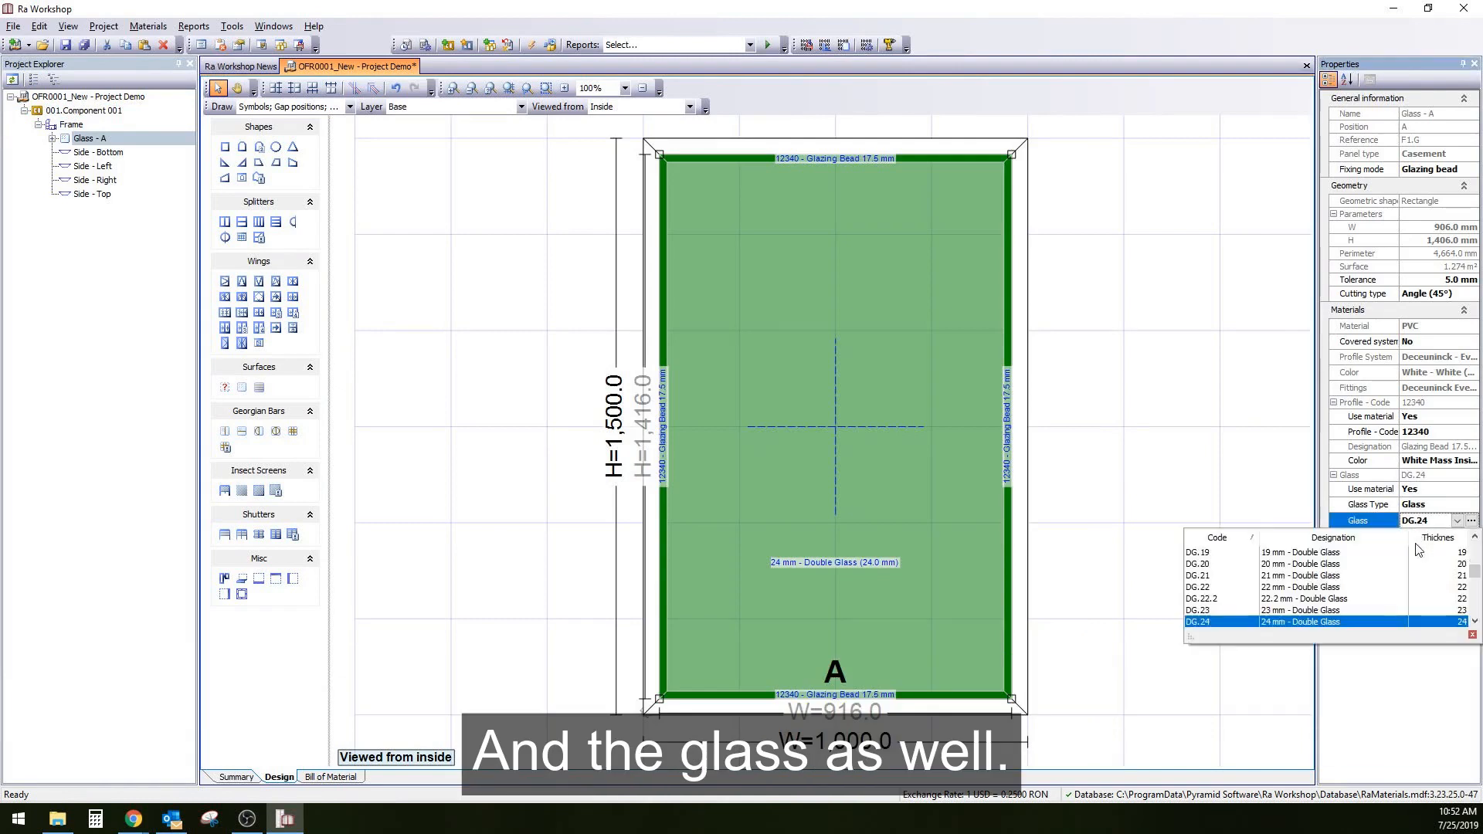
{"action": "left_click", "coordinate": [1202, 443]}
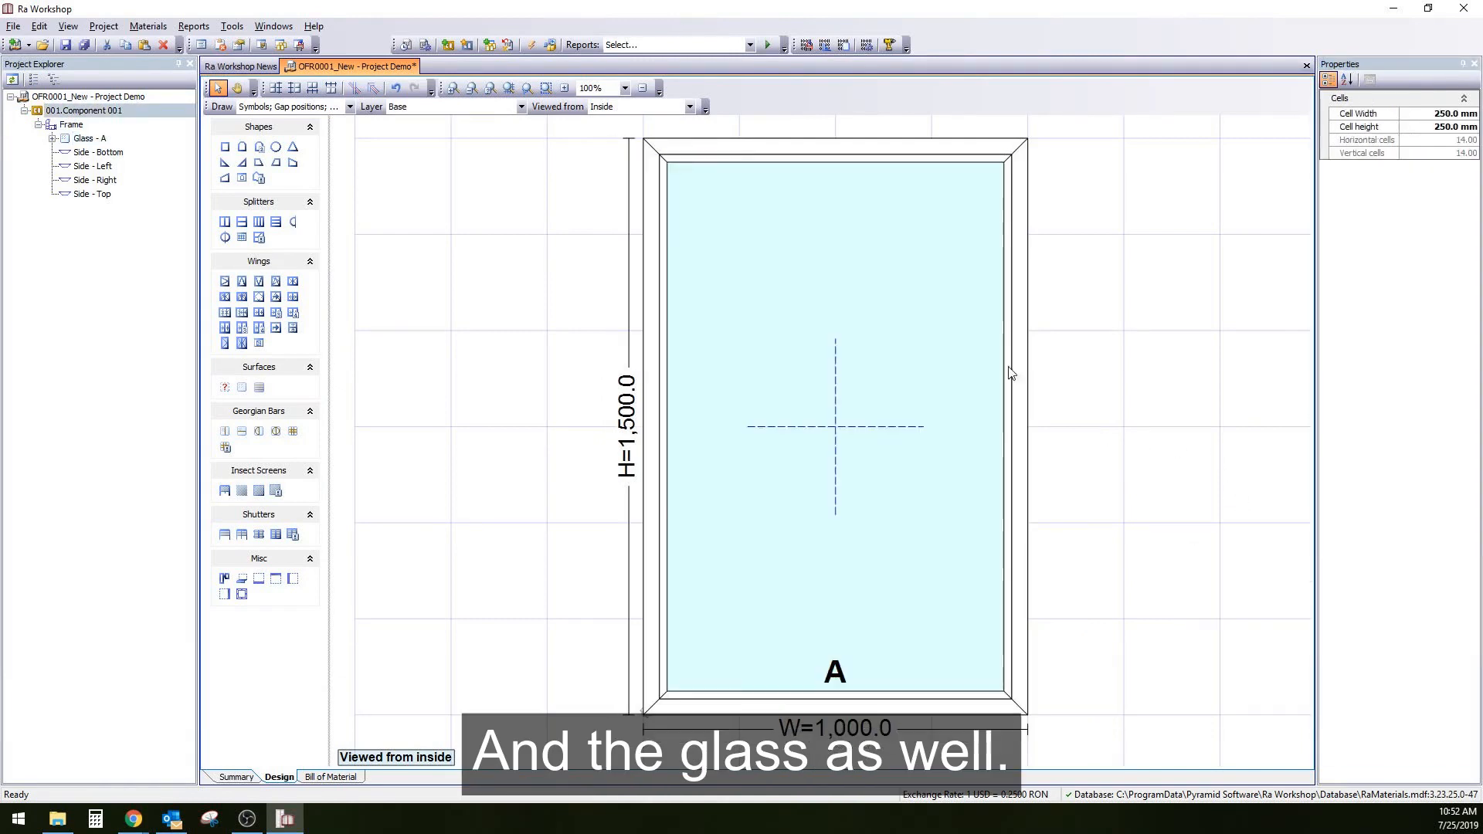
Step: Set the frame's width to 2,000 mm and its height to 2,000 mm
{"action": "left_click", "coordinate": [845, 726]}
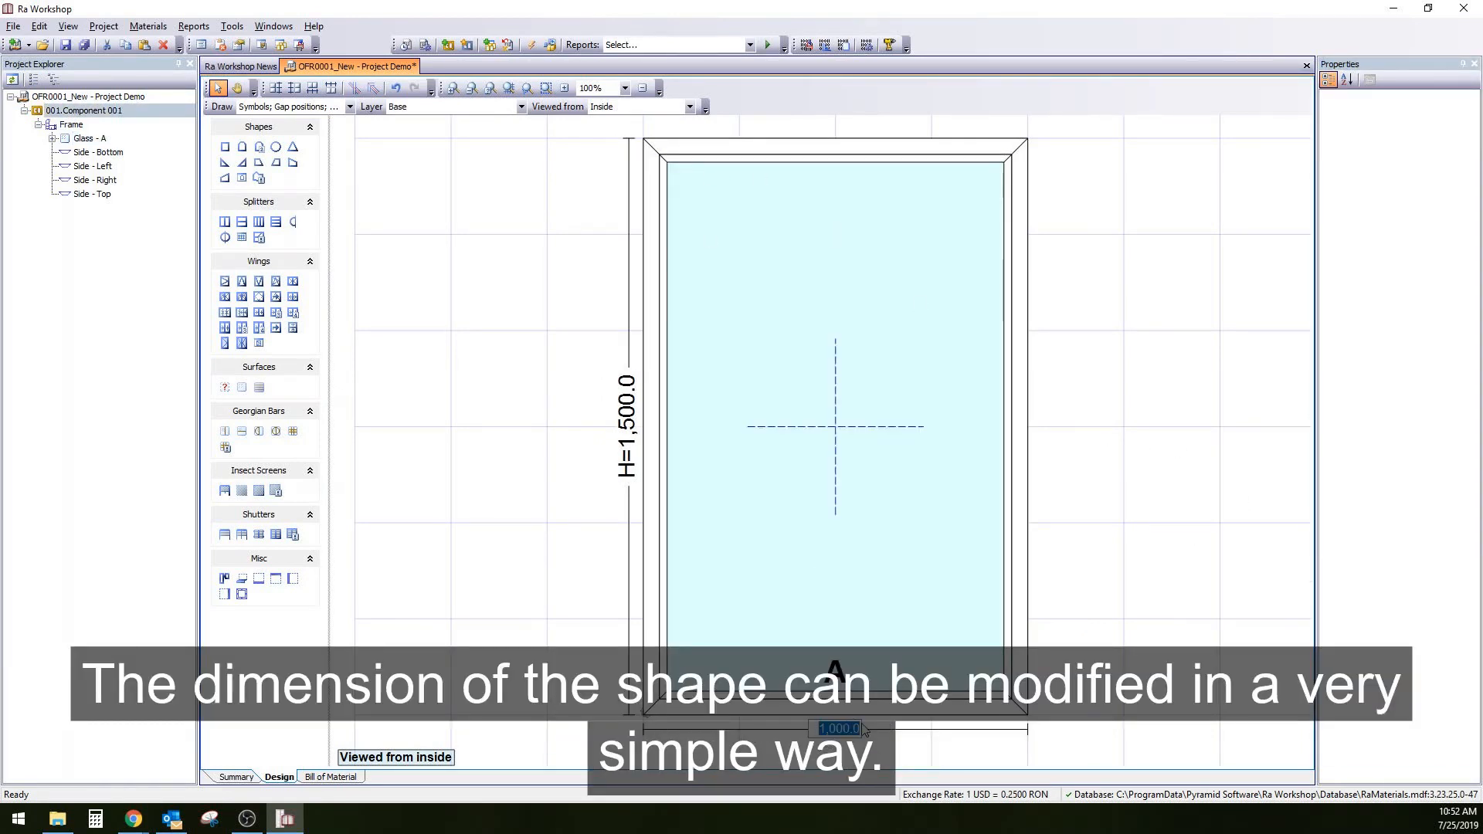
{"action": "type", "text": "20"}
{"action": "key", "text": "Return"}
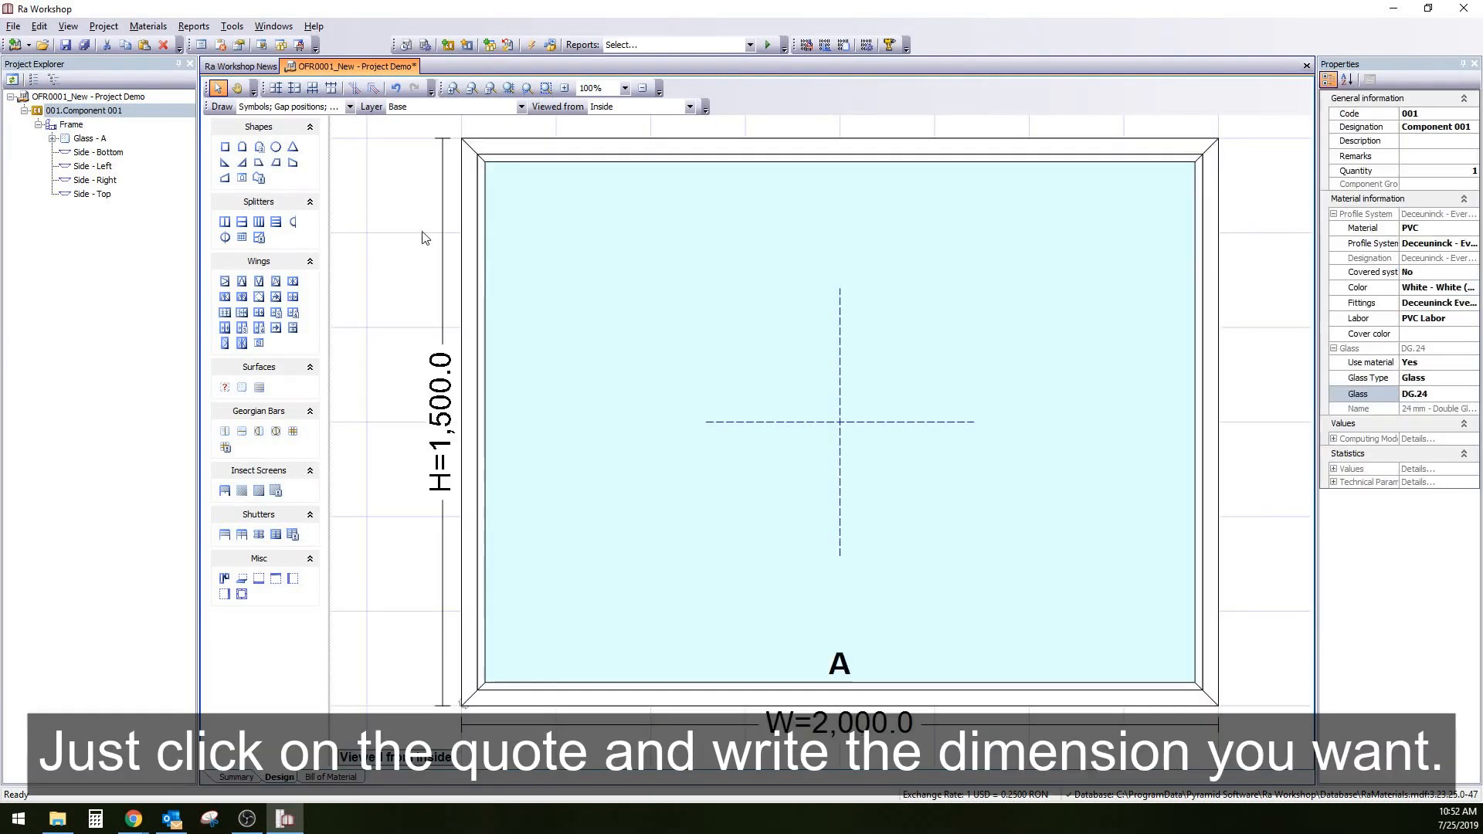
{"action": "left_click", "coordinate": [447, 416]}
{"action": "type", "text": "20"}
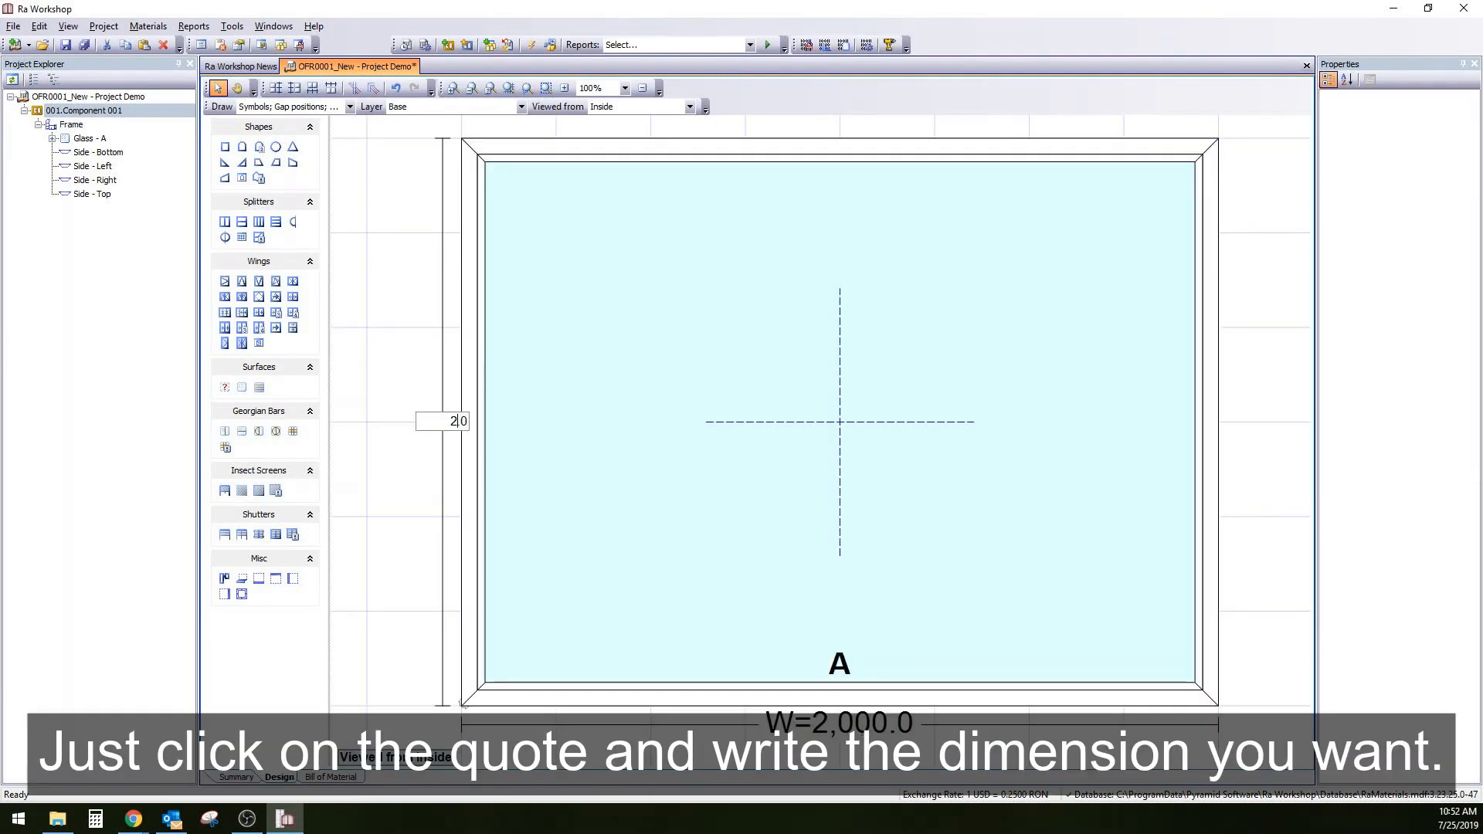
{"action": "key", "text": "Return"}
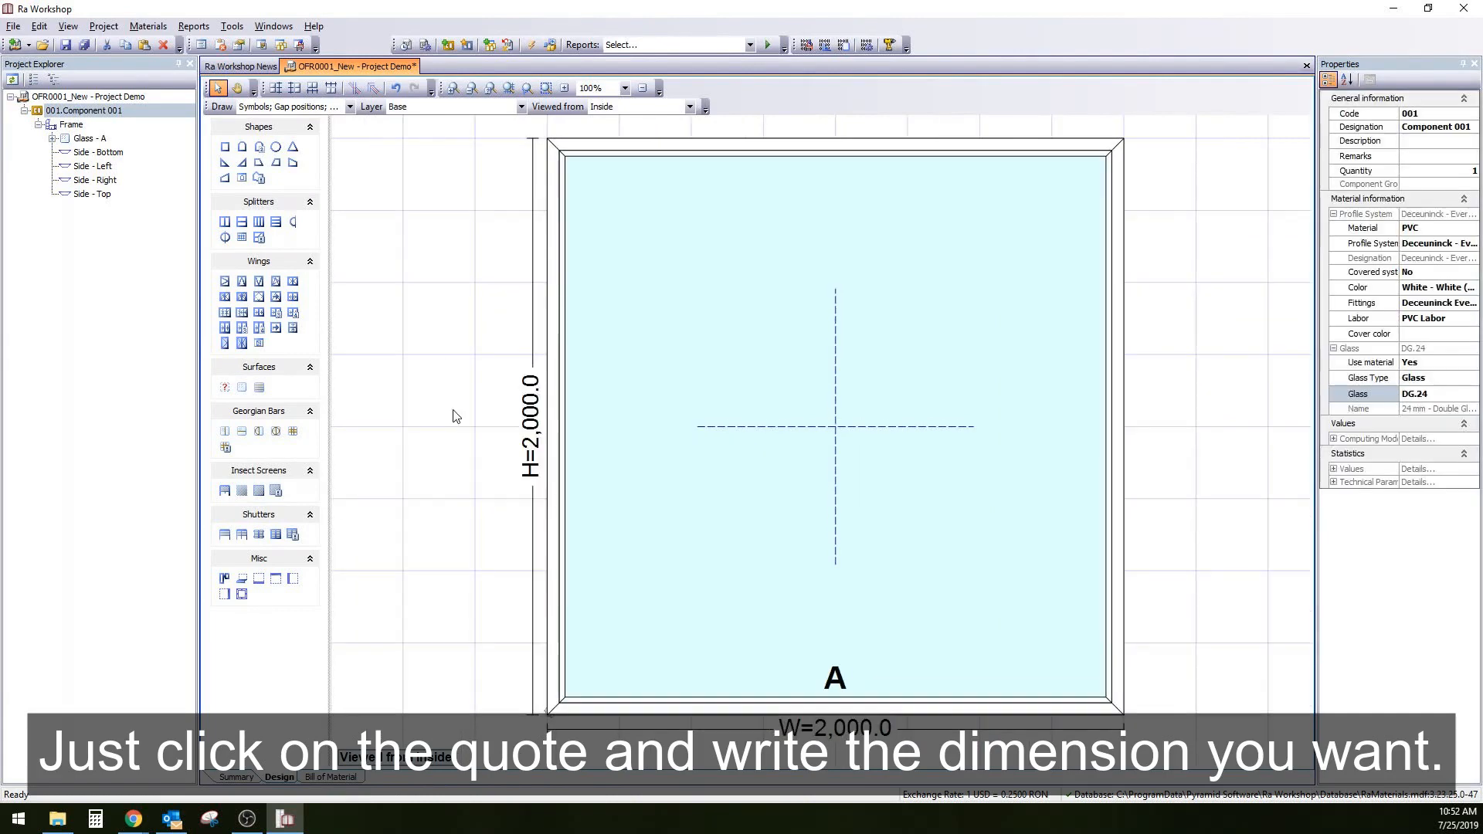
Step: Divide the frame with a horizontal mullion about 340 mm below its top edge
{"action": "left_click", "coordinate": [702, 460]}
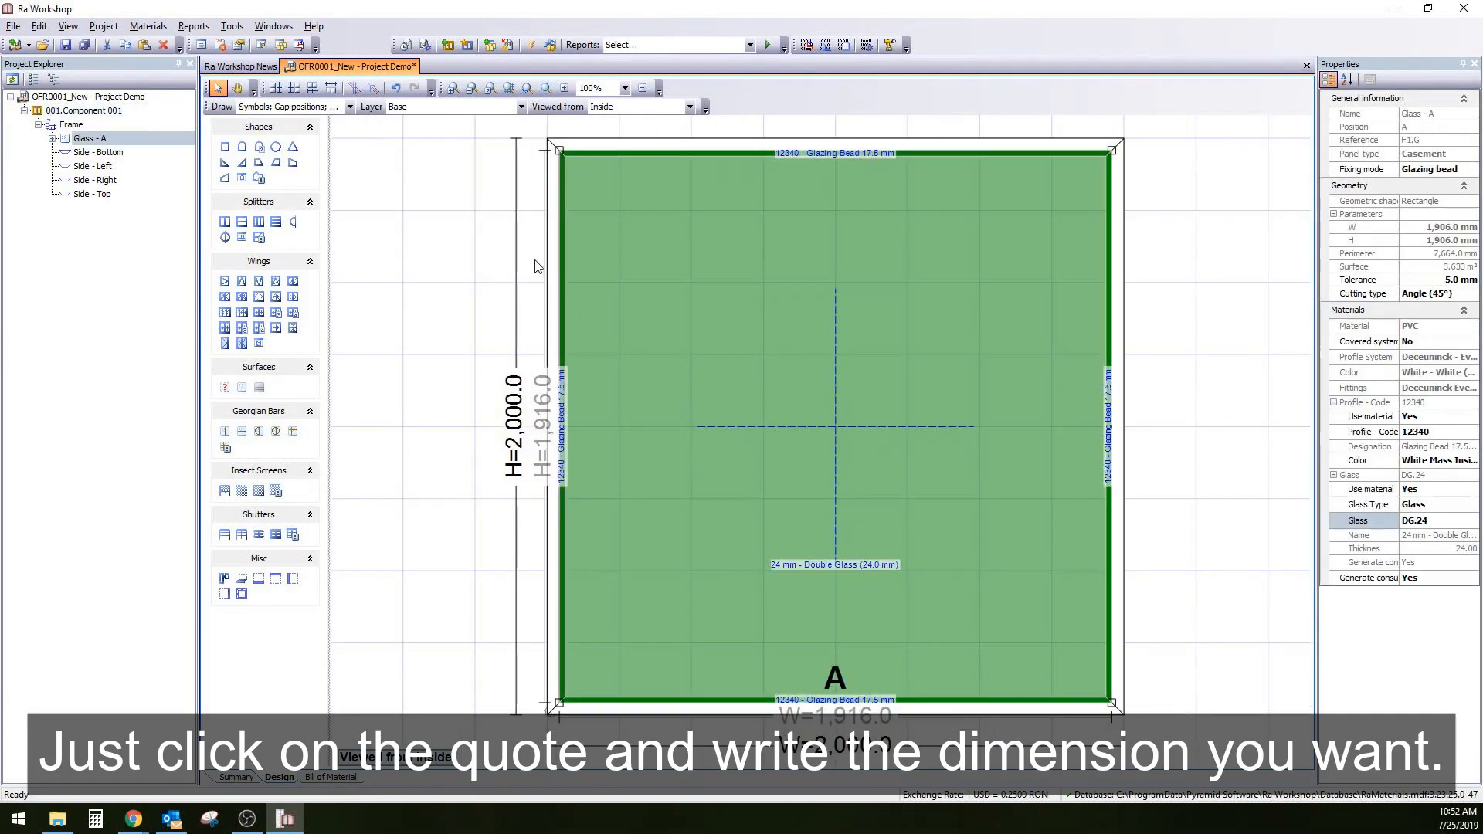
{"action": "left_click", "coordinate": [259, 237]}
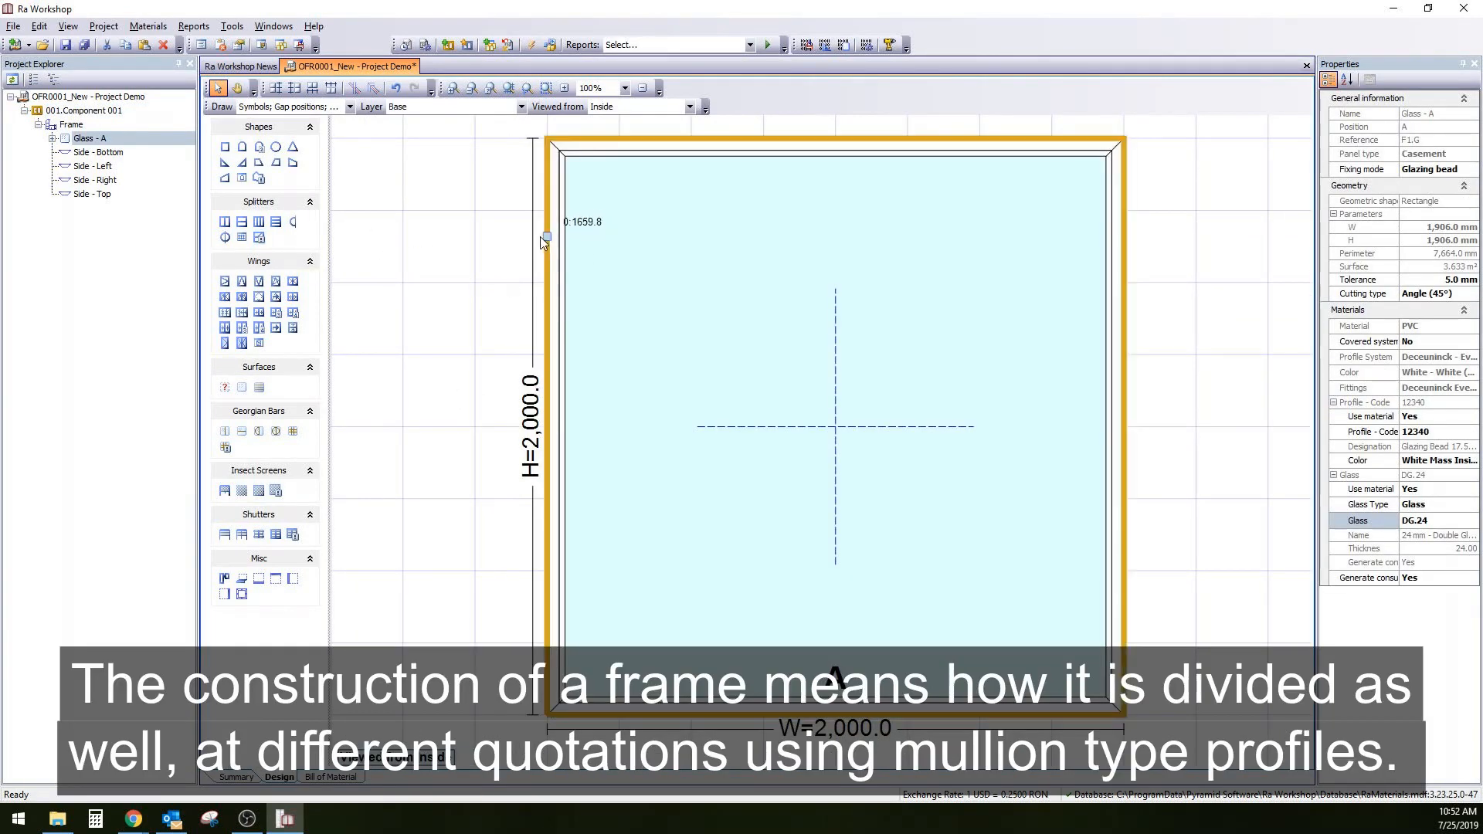
{"action": "left_click", "coordinate": [1115, 225]}
Step: Insert a double wing into the large opening below the mullion
{"action": "left_click", "coordinate": [712, 414]}
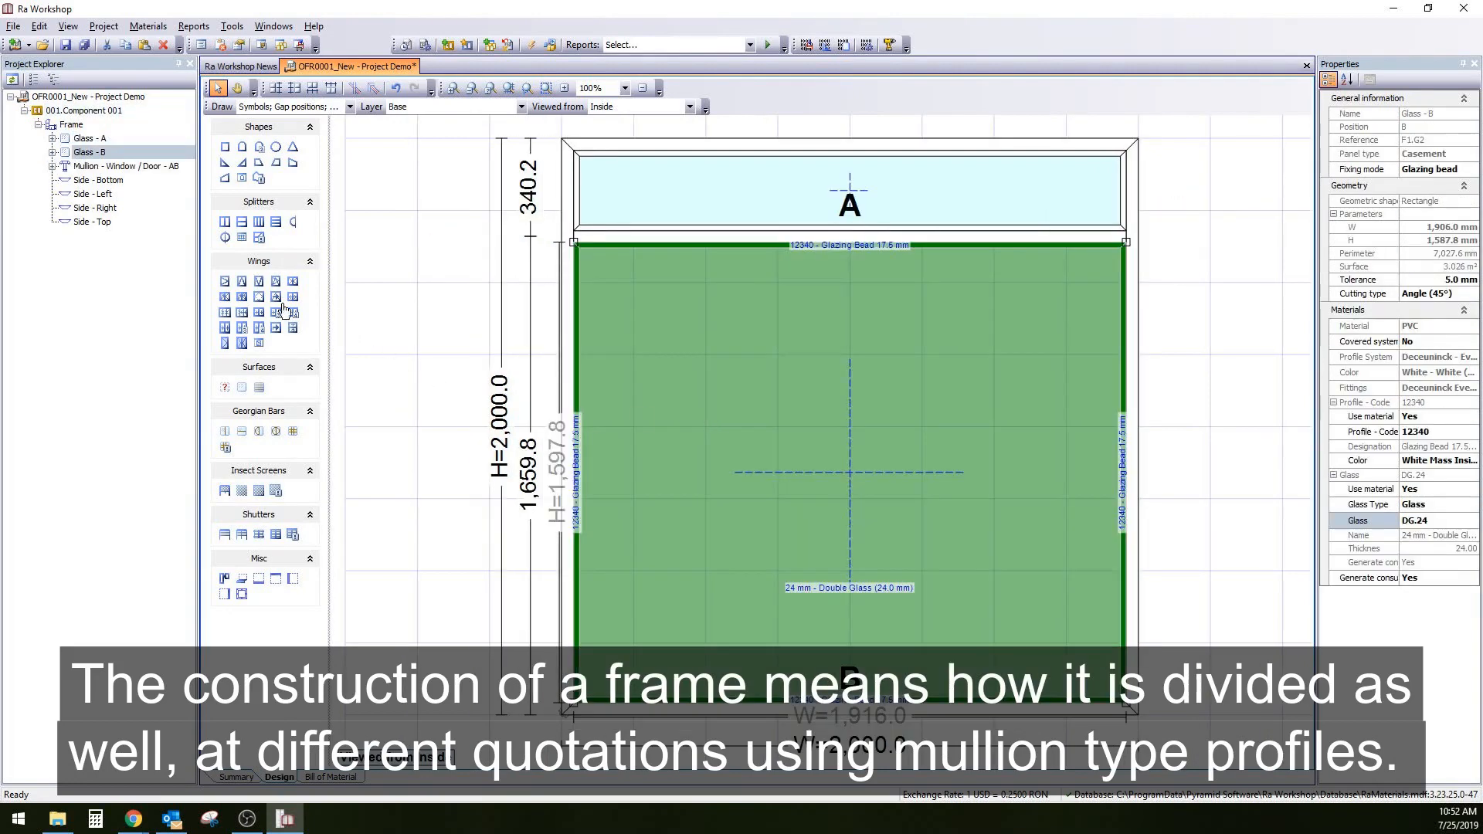
{"action": "left_click", "coordinate": [293, 282]}
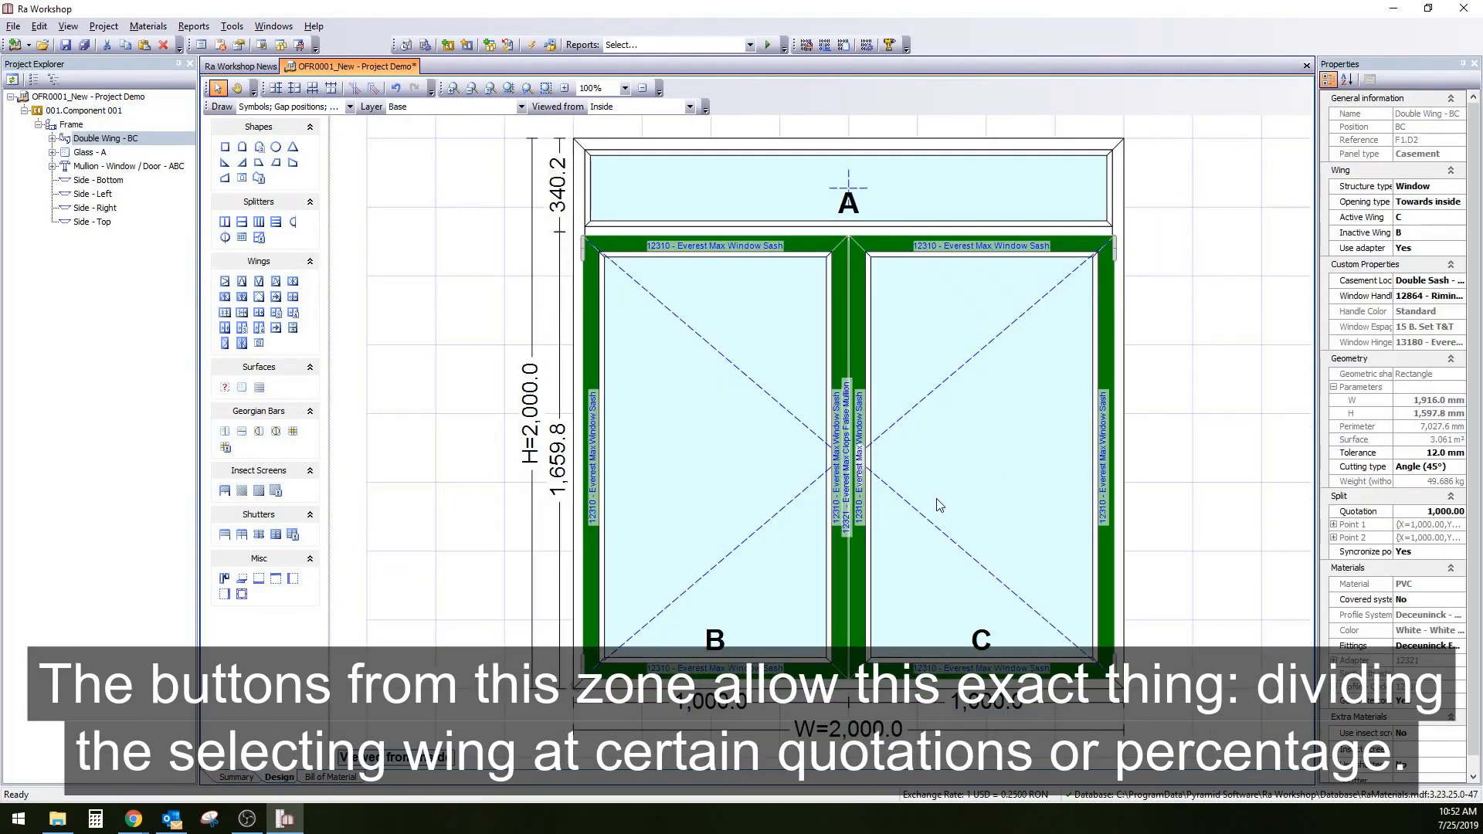
Step: Set the height of the fixed section above the mullion to 500 mm
{"action": "left_click", "coordinate": [753, 212]}
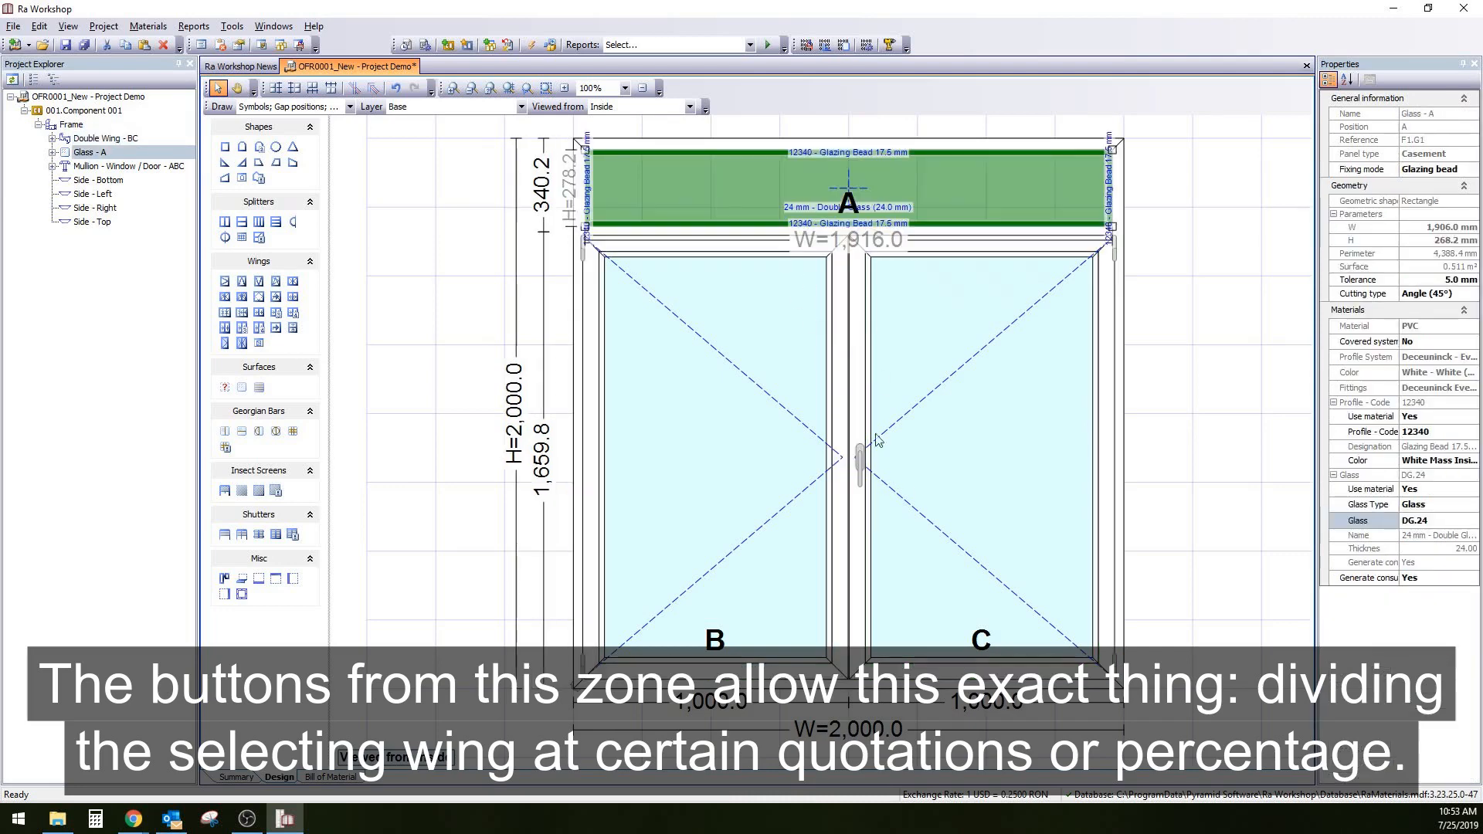
{"action": "double_click", "coordinate": [556, 193]}
{"action": "type", "text": "500."}
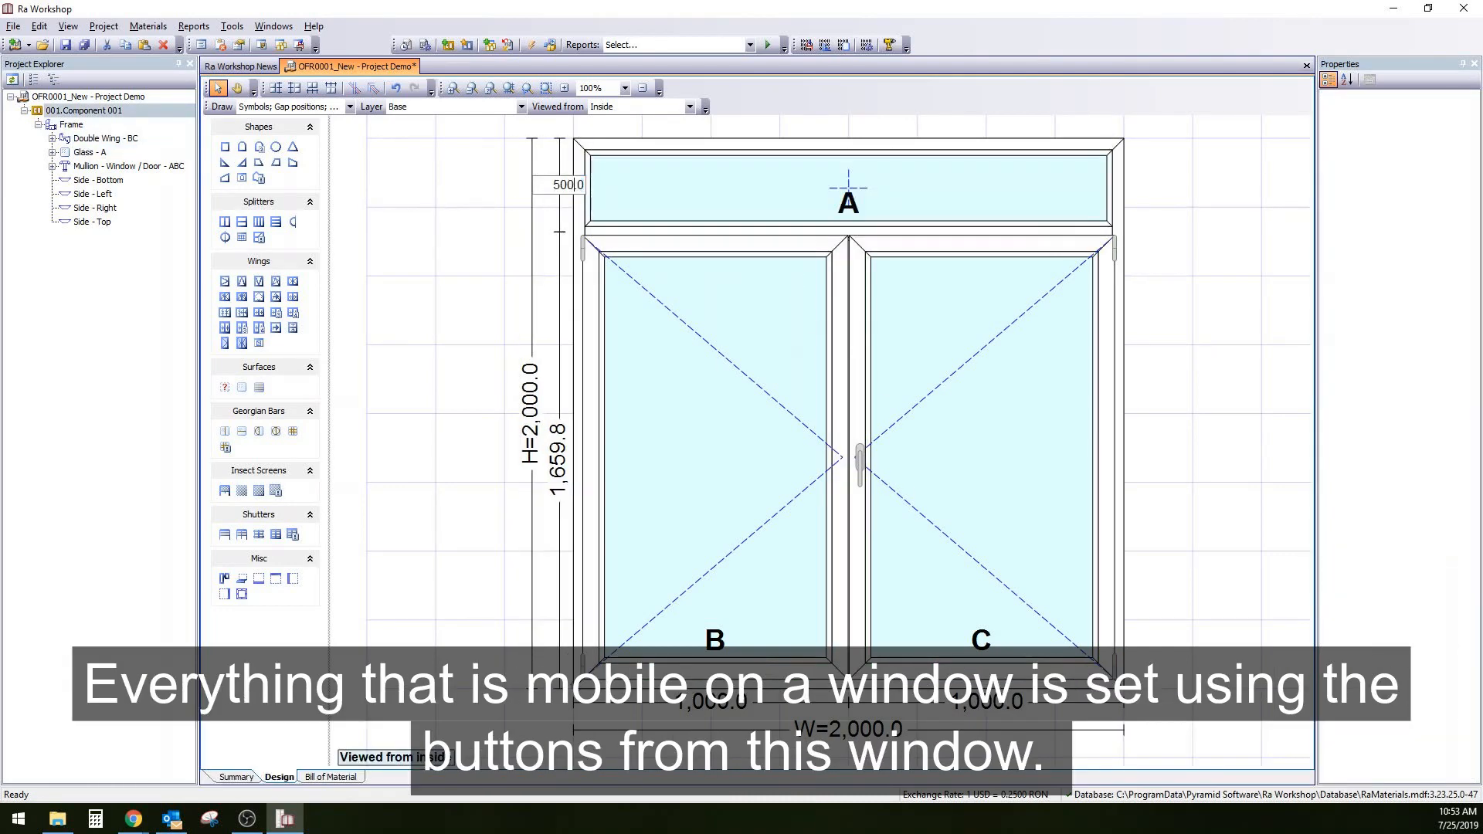
{"action": "type", "text": "0"}
{"action": "key", "text": "Return"}
Step: Divide the glass of wings B and C into four panes each with crossing vertical and horizontal Georgian bars
{"action": "left_click", "coordinate": [624, 397]}
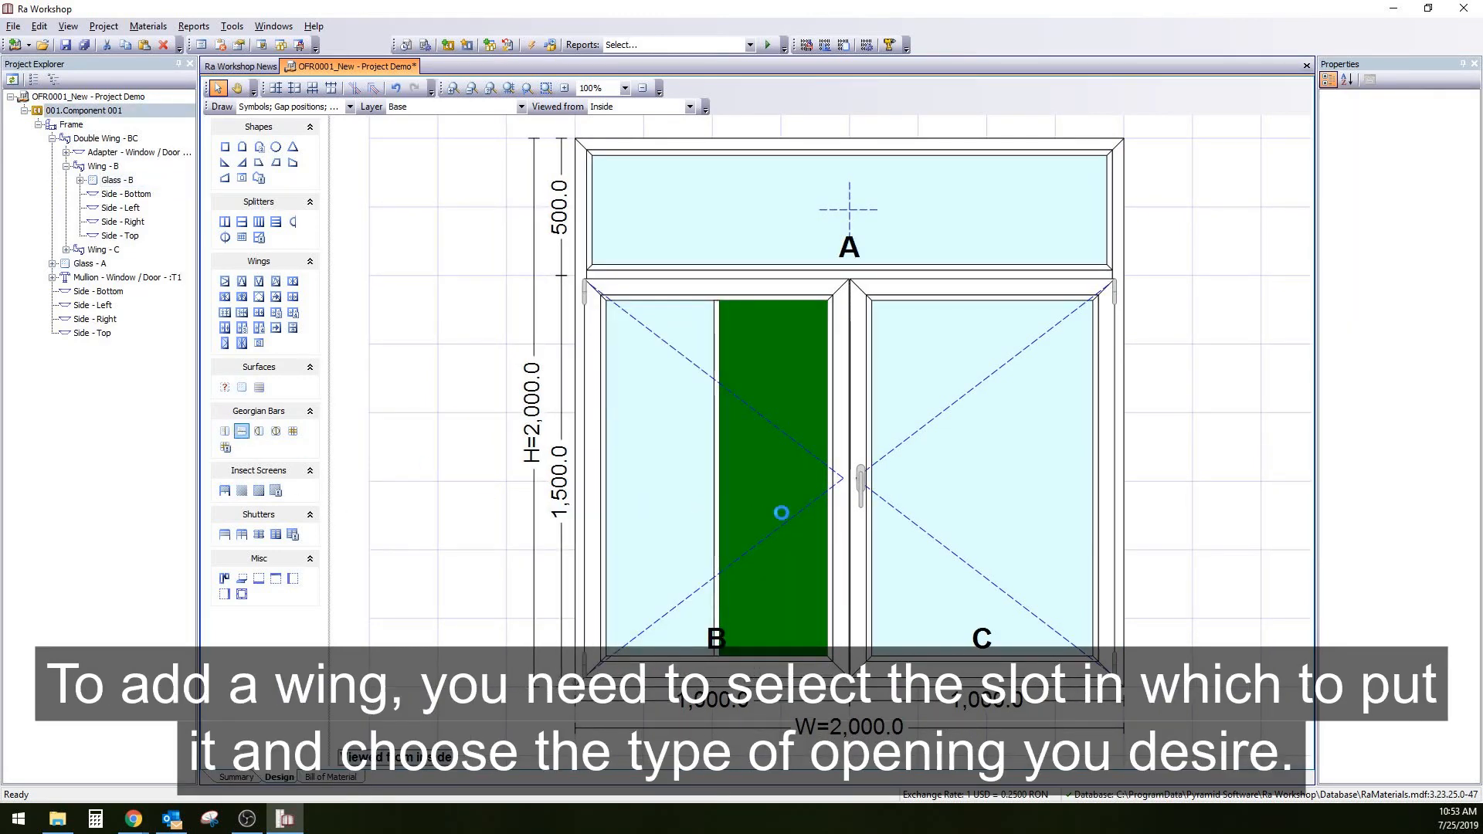
{"action": "left_click", "coordinate": [672, 490]}
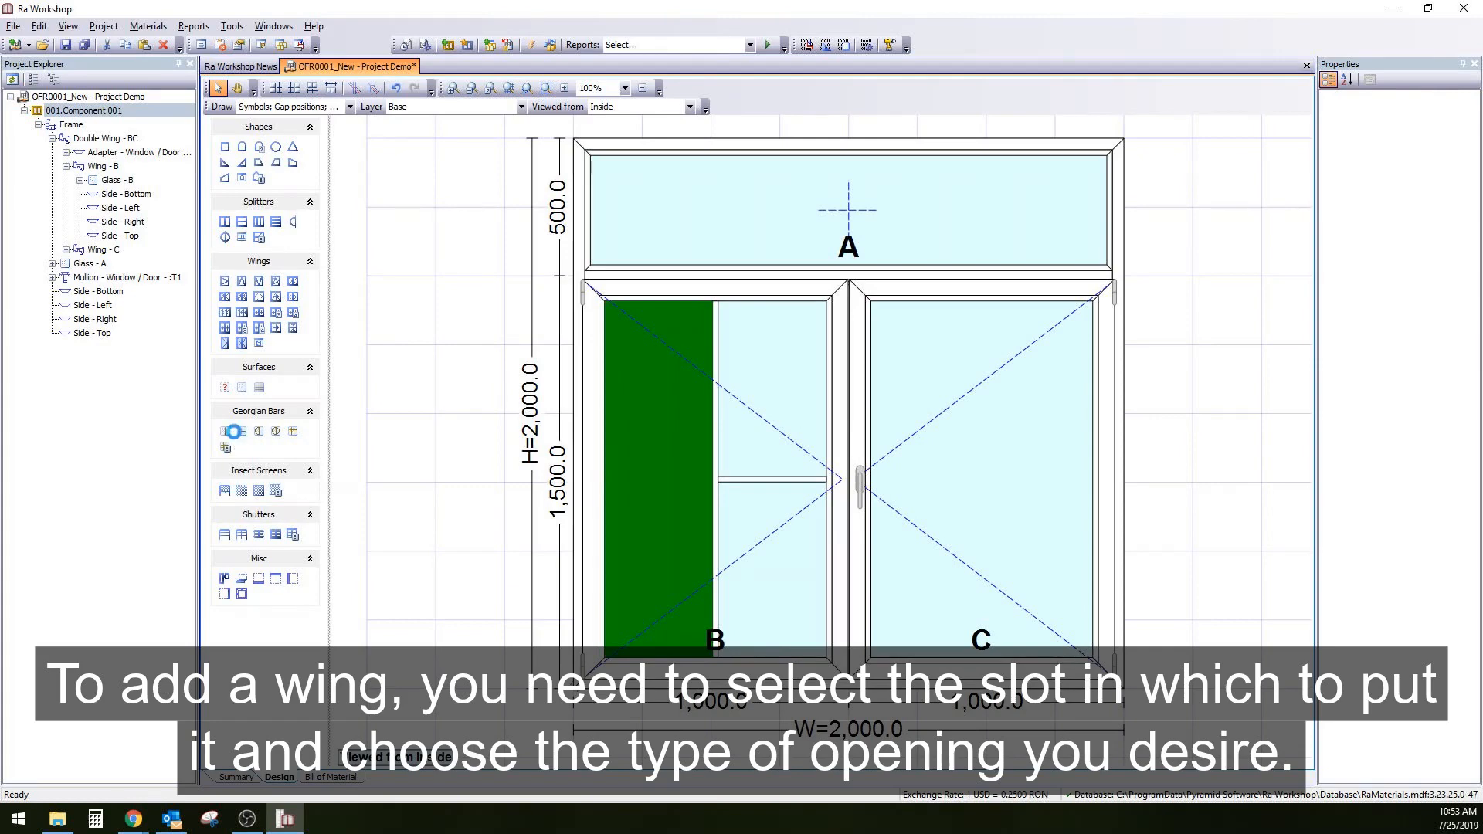
{"action": "left_click", "coordinate": [957, 503]}
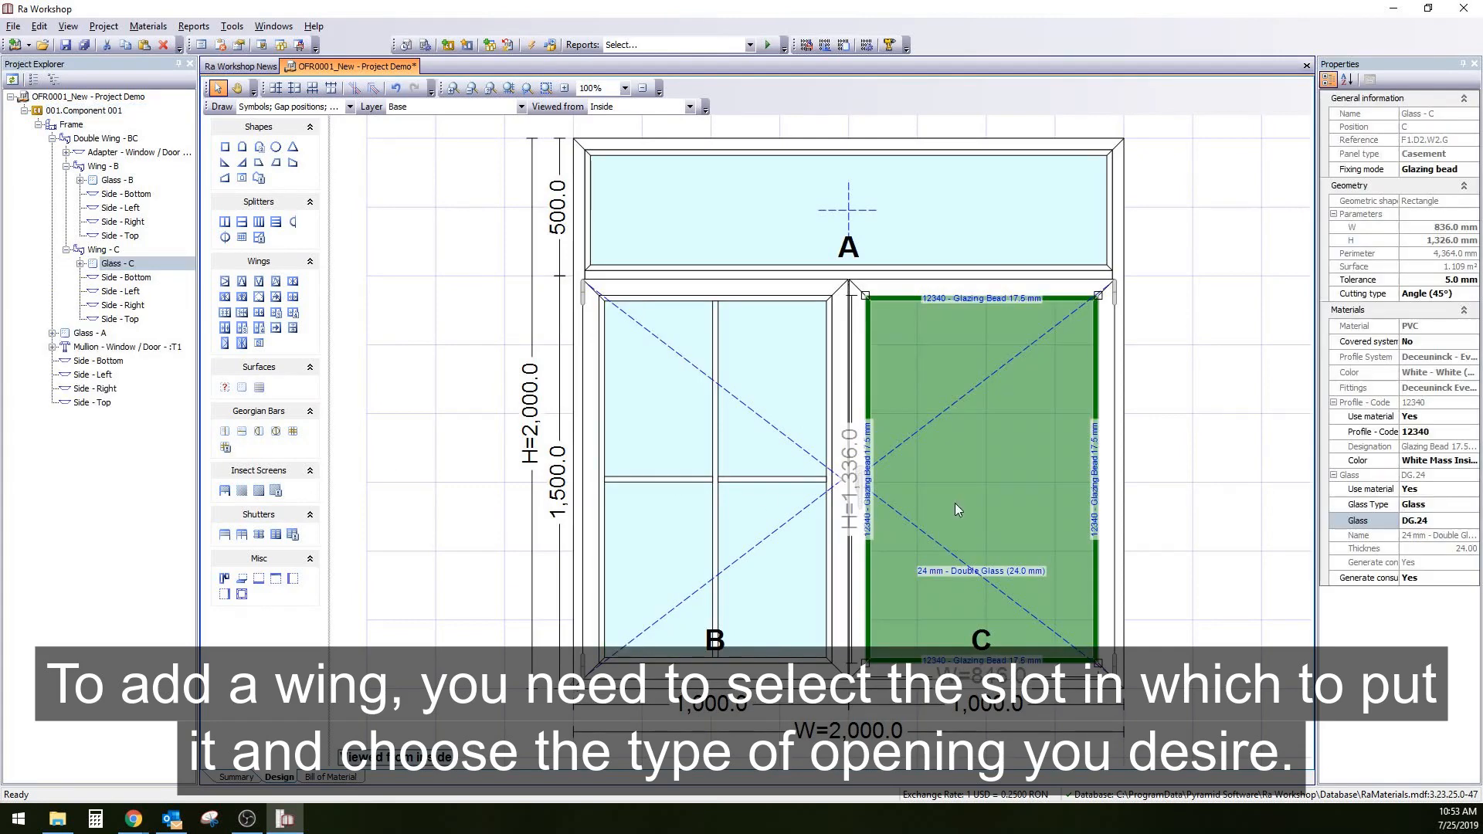
{"action": "left_click", "coordinate": [247, 437]}
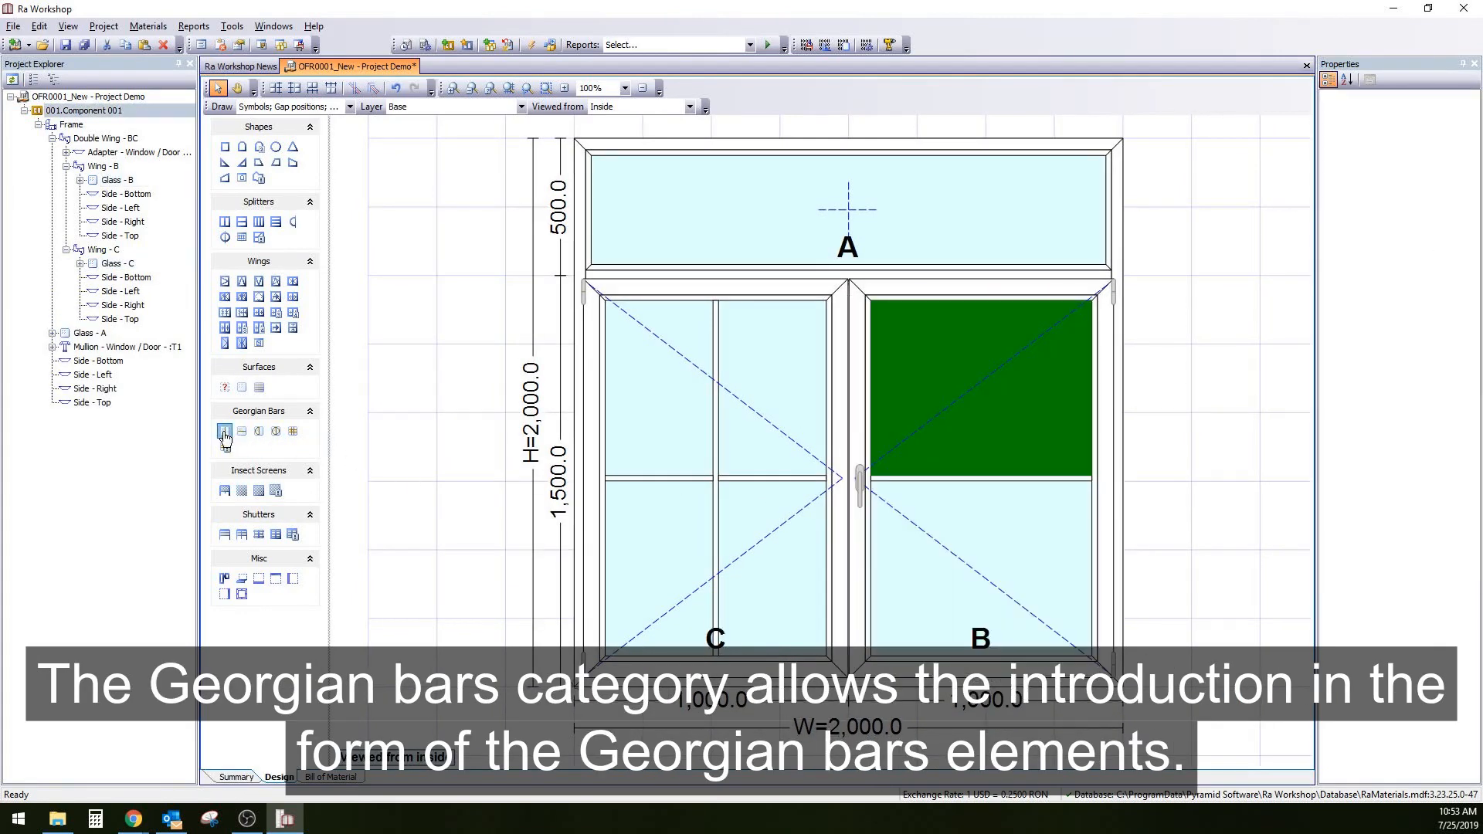
{"action": "left_click", "coordinate": [224, 435]}
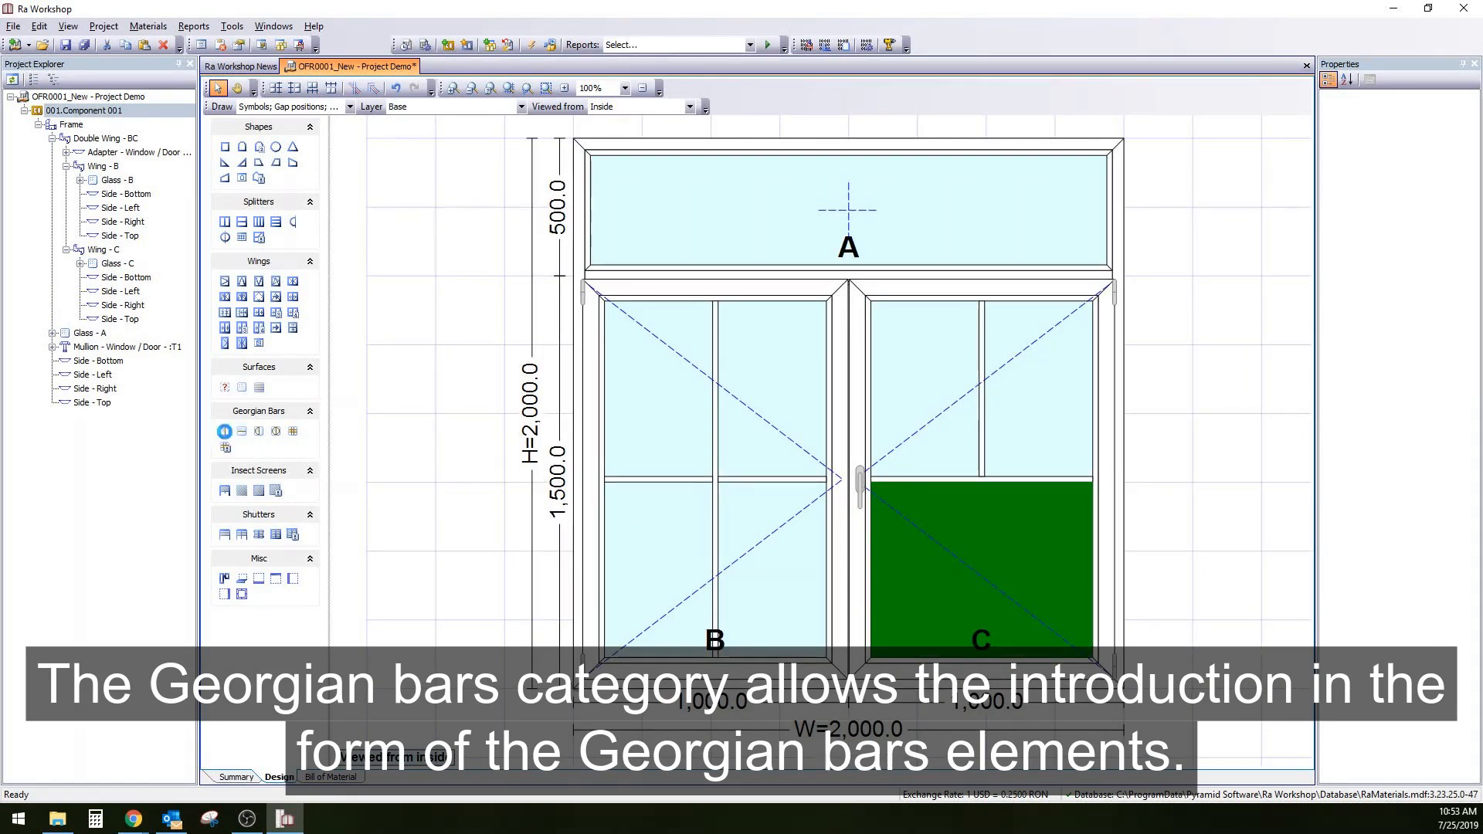
{"action": "left_click", "coordinate": [224, 431]}
{"action": "left_click", "coordinate": [1240, 356]}
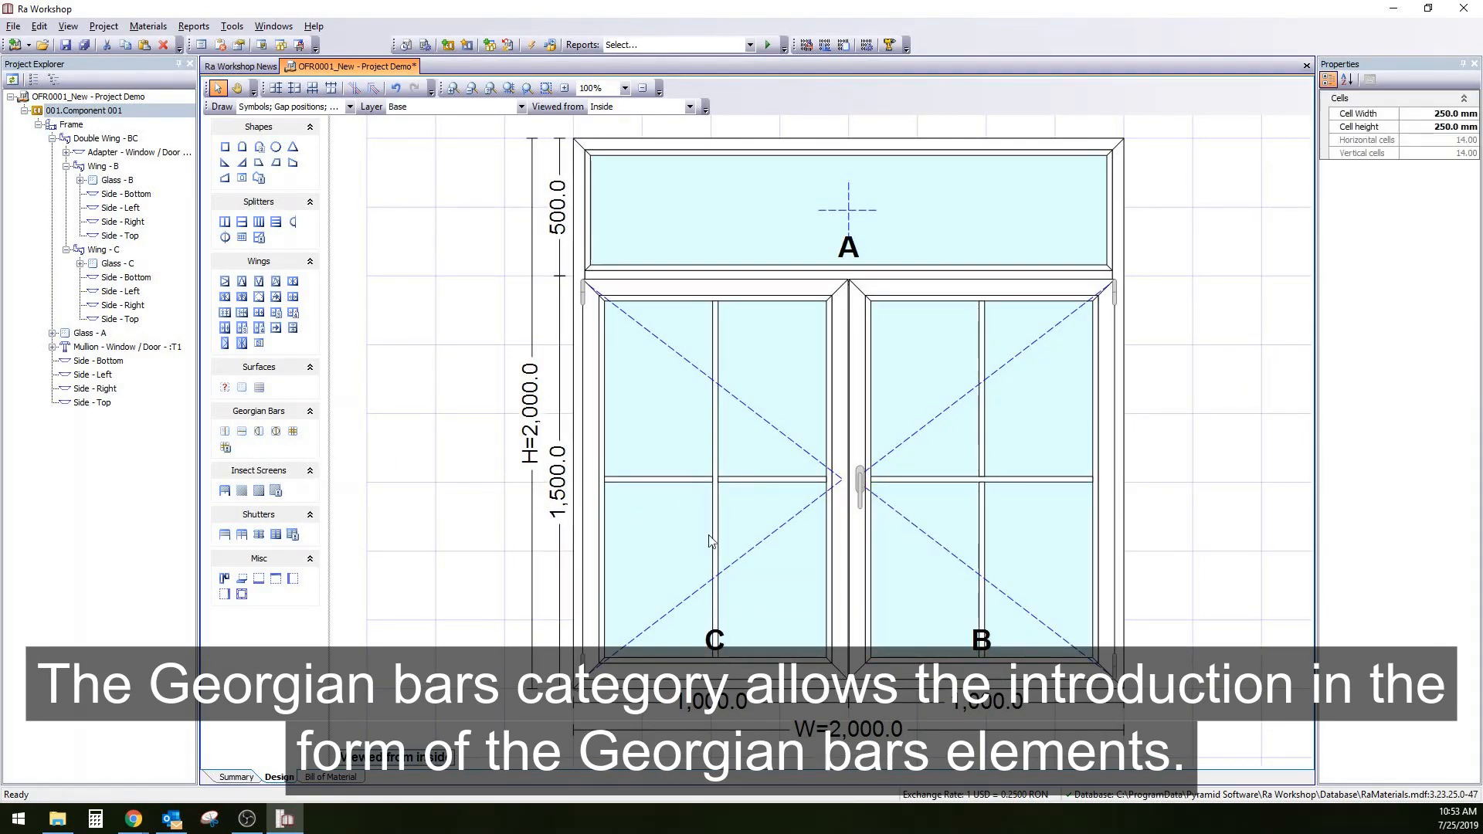
Step: Add a second component to the project and insert a double door wing (SO+SO) into it
{"action": "left_click", "coordinate": [448, 46]}
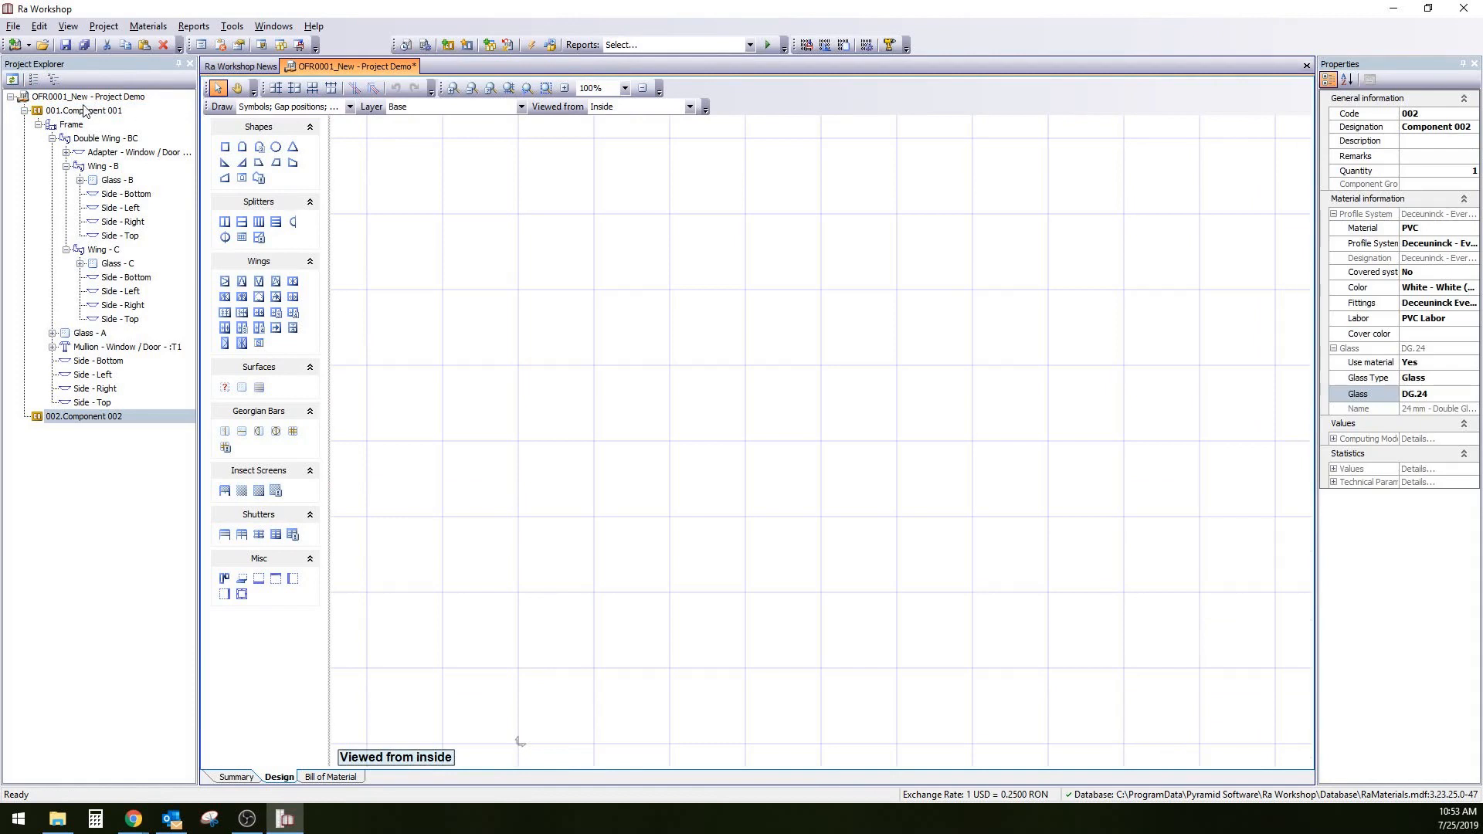
{"action": "left_click", "coordinate": [24, 112]}
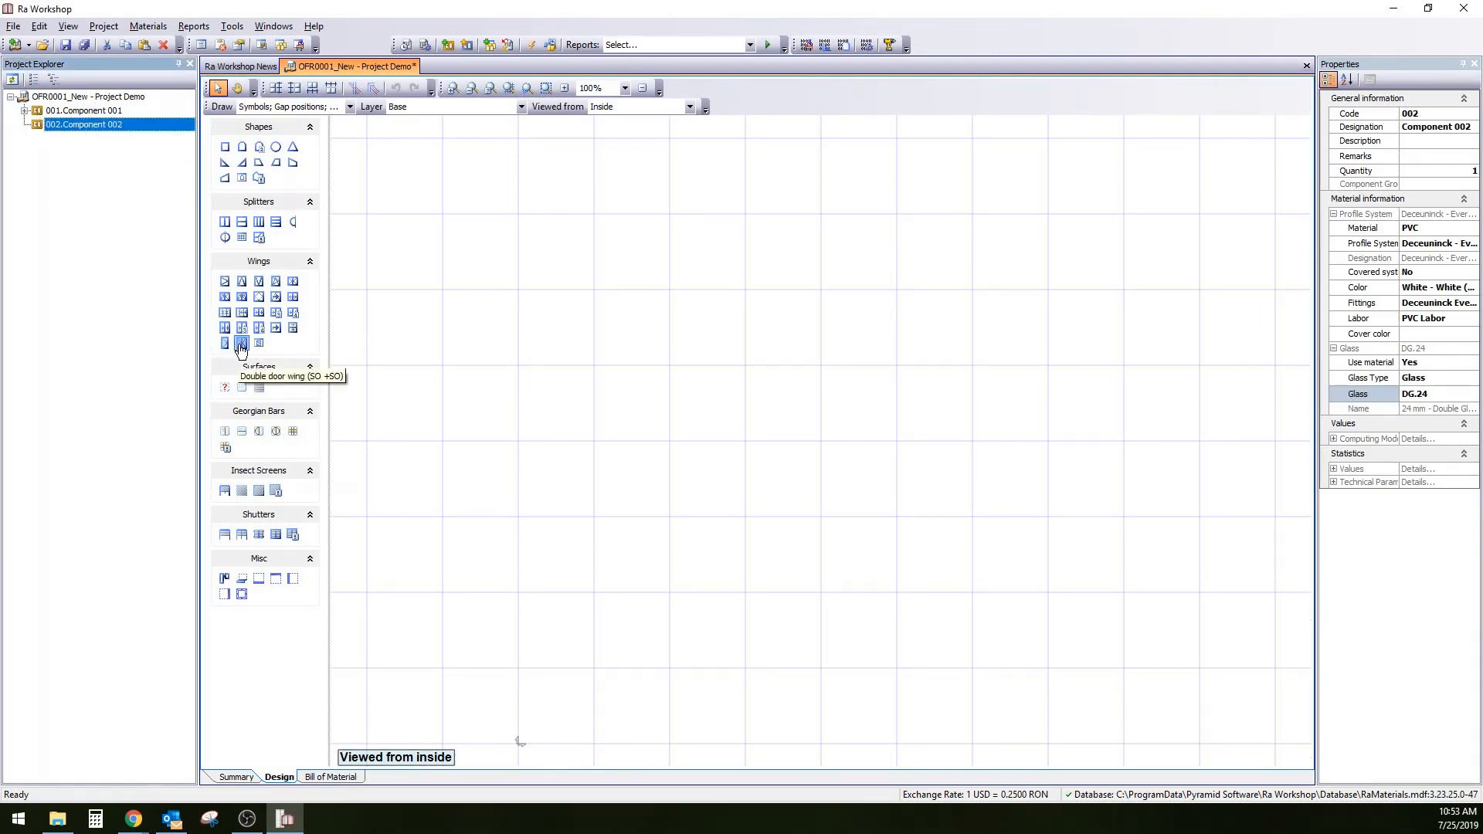
{"action": "left_click_drag", "start_coordinate": [241, 350], "coordinate": [944, 326]}
{"action": "left_click", "coordinate": [1106, 367]}
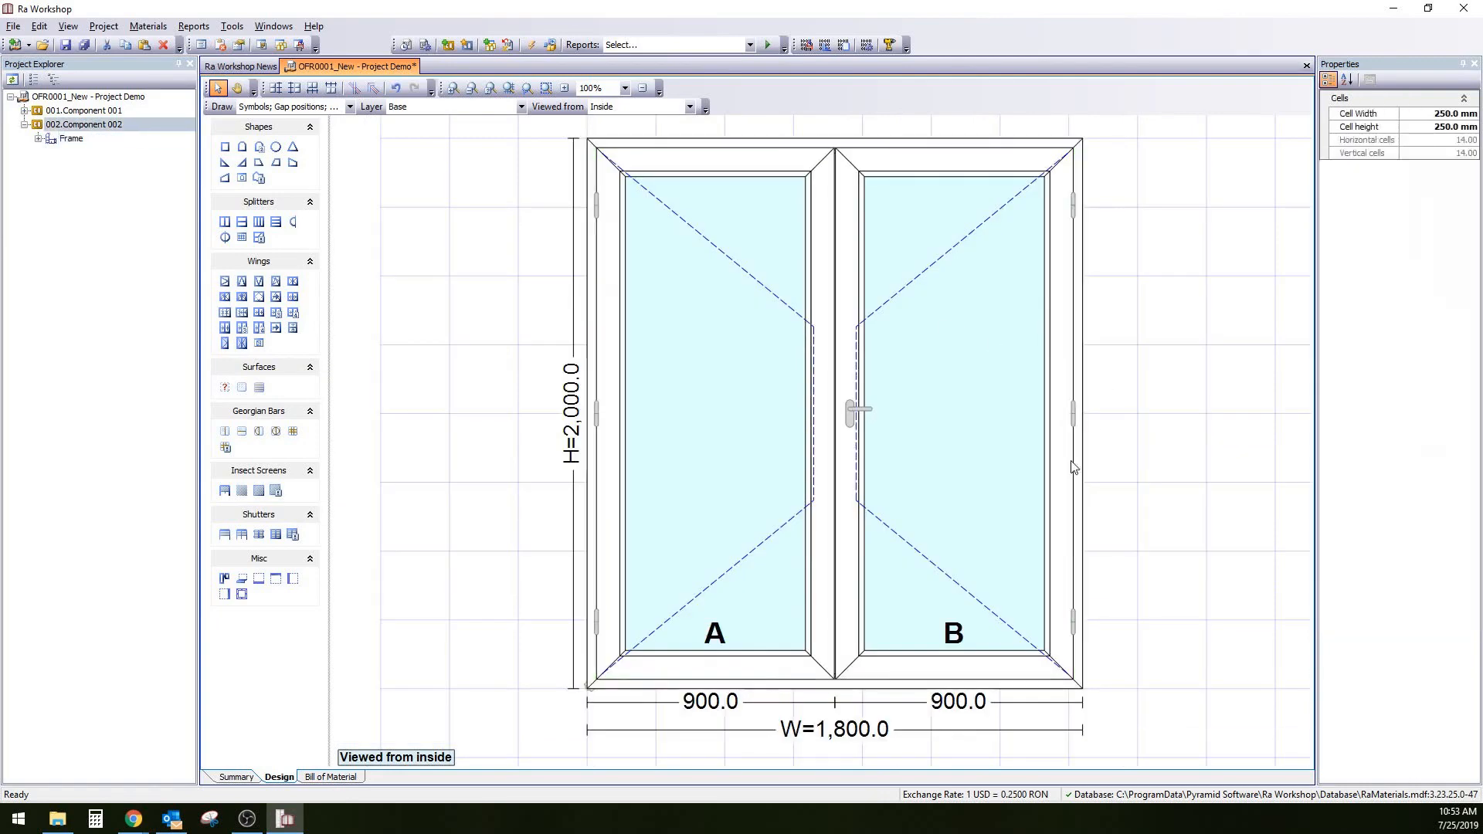
Step: Add components 003 and 004, and insert a double wing with a tilt-and-turn right sash into component 003
{"action": "left_click", "coordinate": [449, 45]}
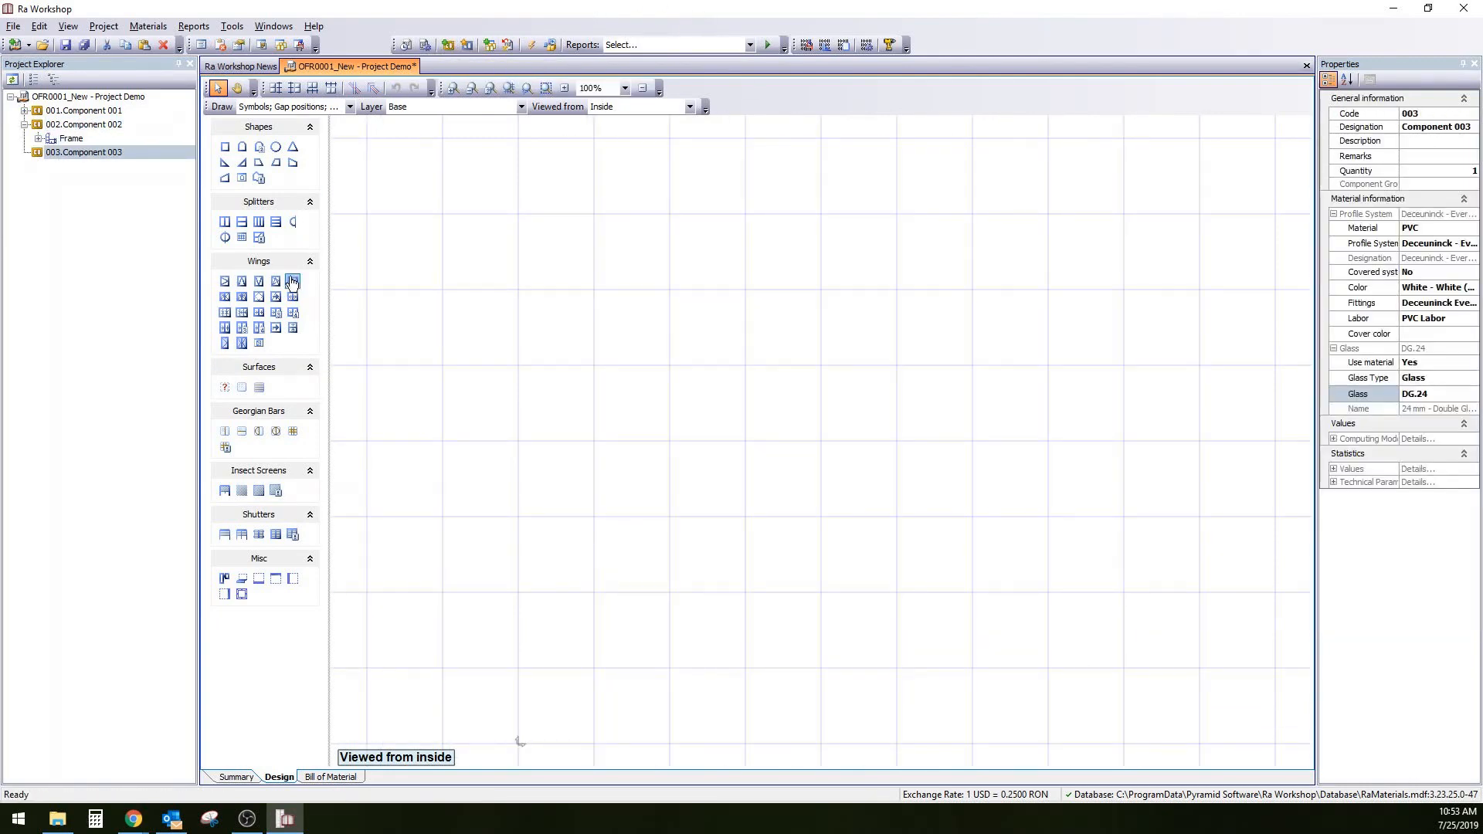
{"action": "left_click", "coordinate": [448, 45]}
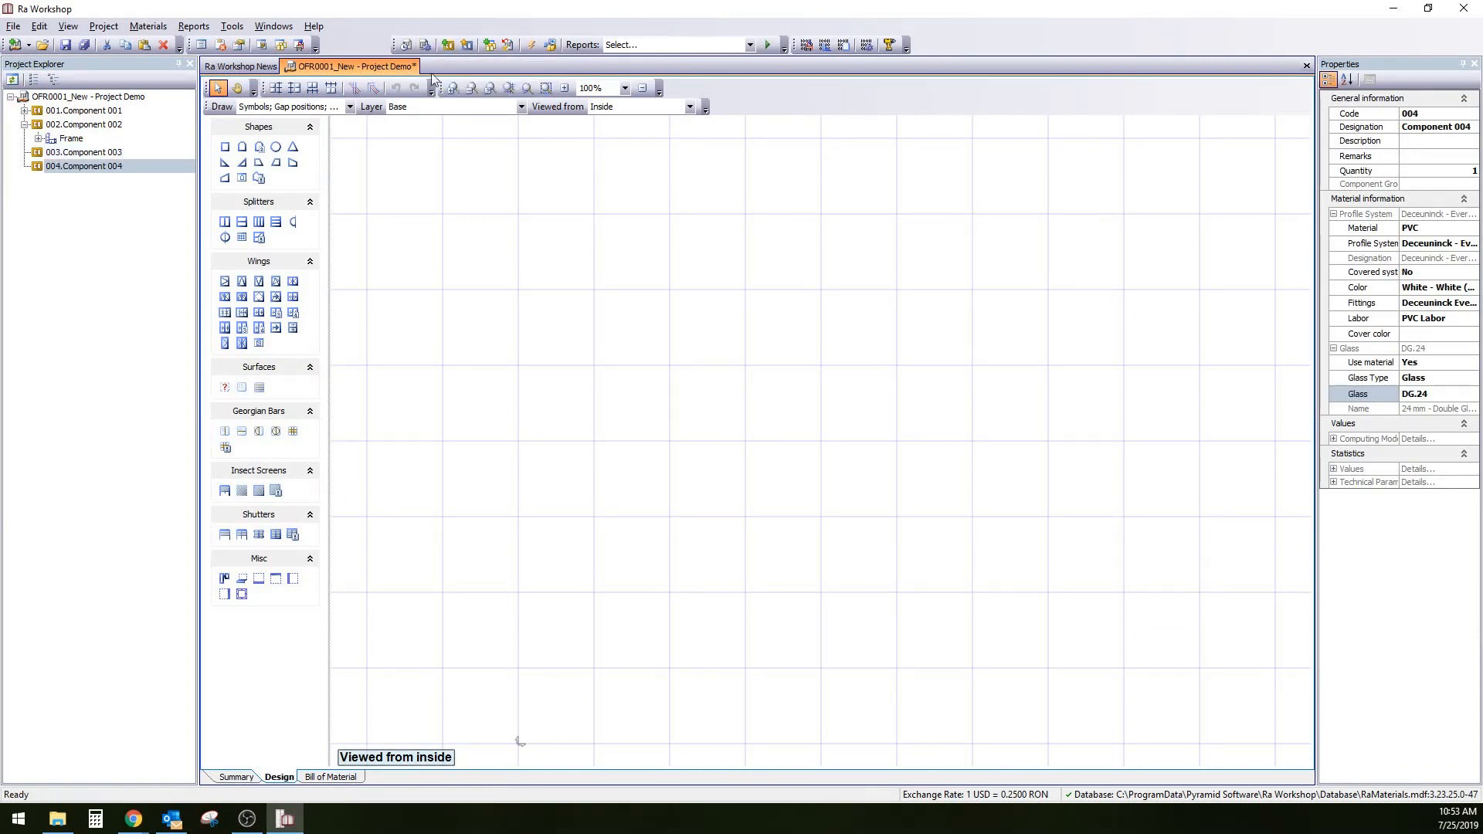
{"action": "left_click", "coordinate": [116, 155]}
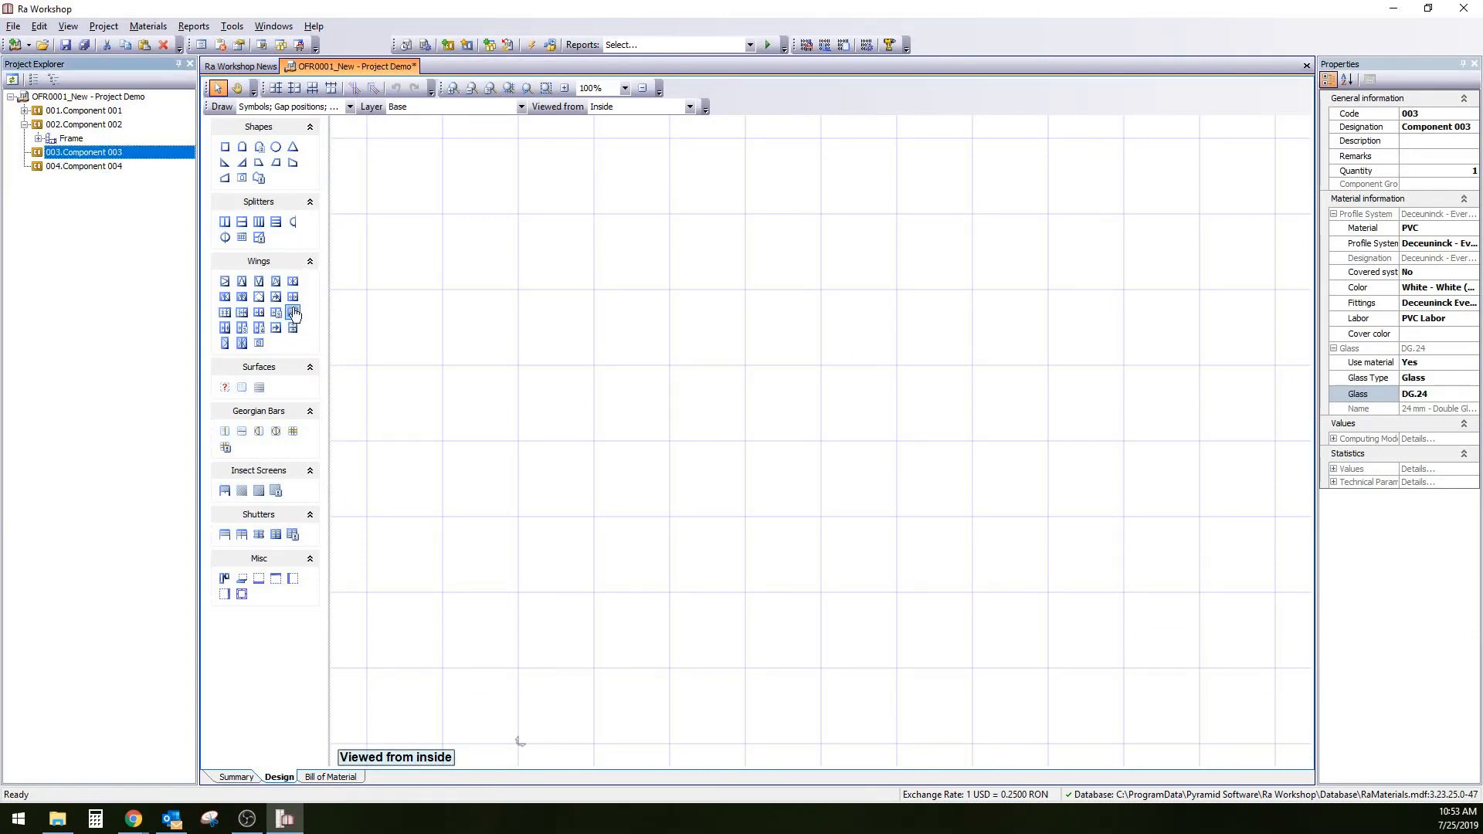
{"action": "left_click", "coordinate": [224, 297]}
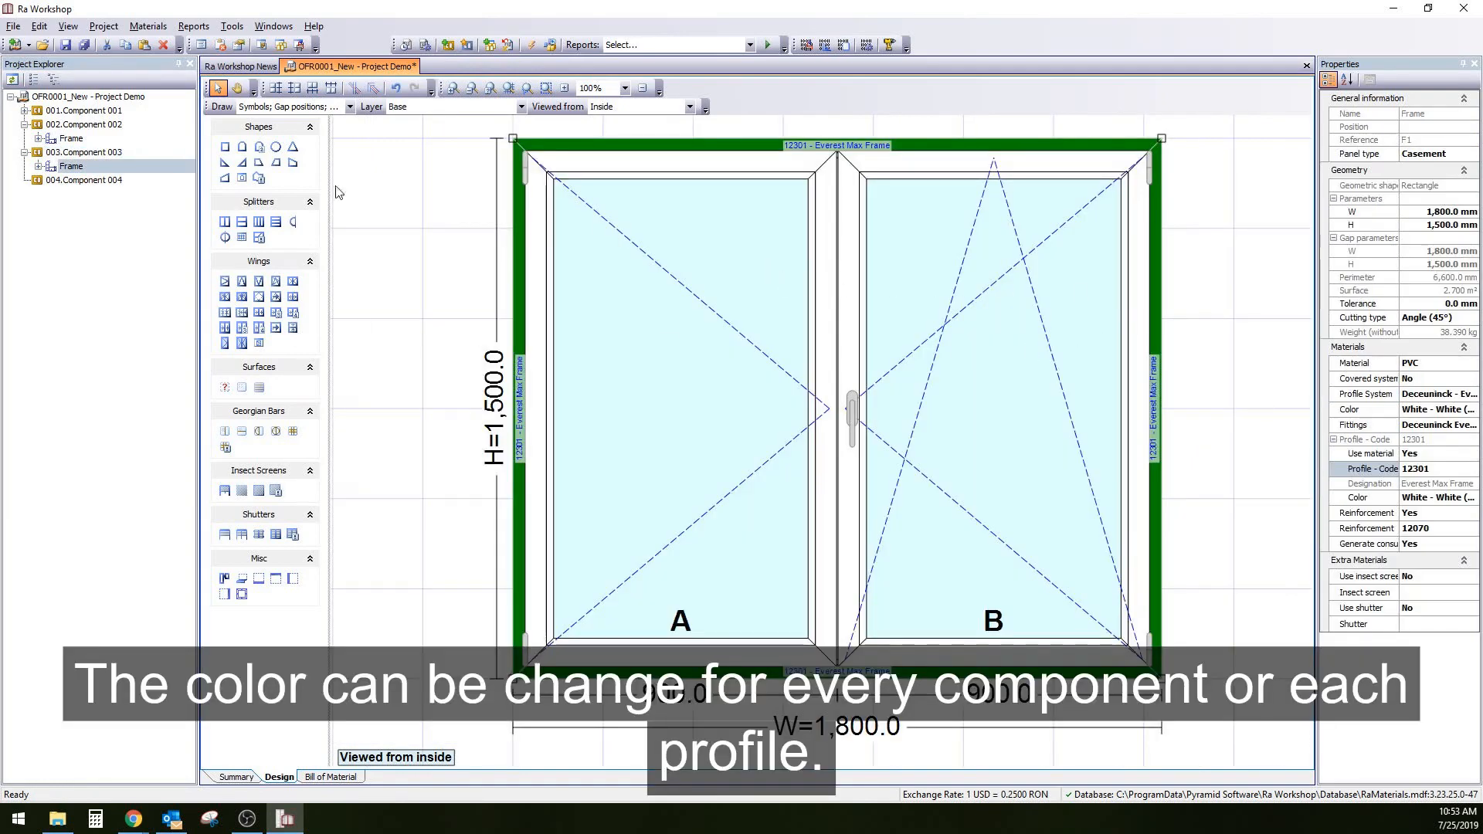
Step: Set the color of the whole component 003 to Golden Oak
{"action": "left_click", "coordinate": [76, 153]}
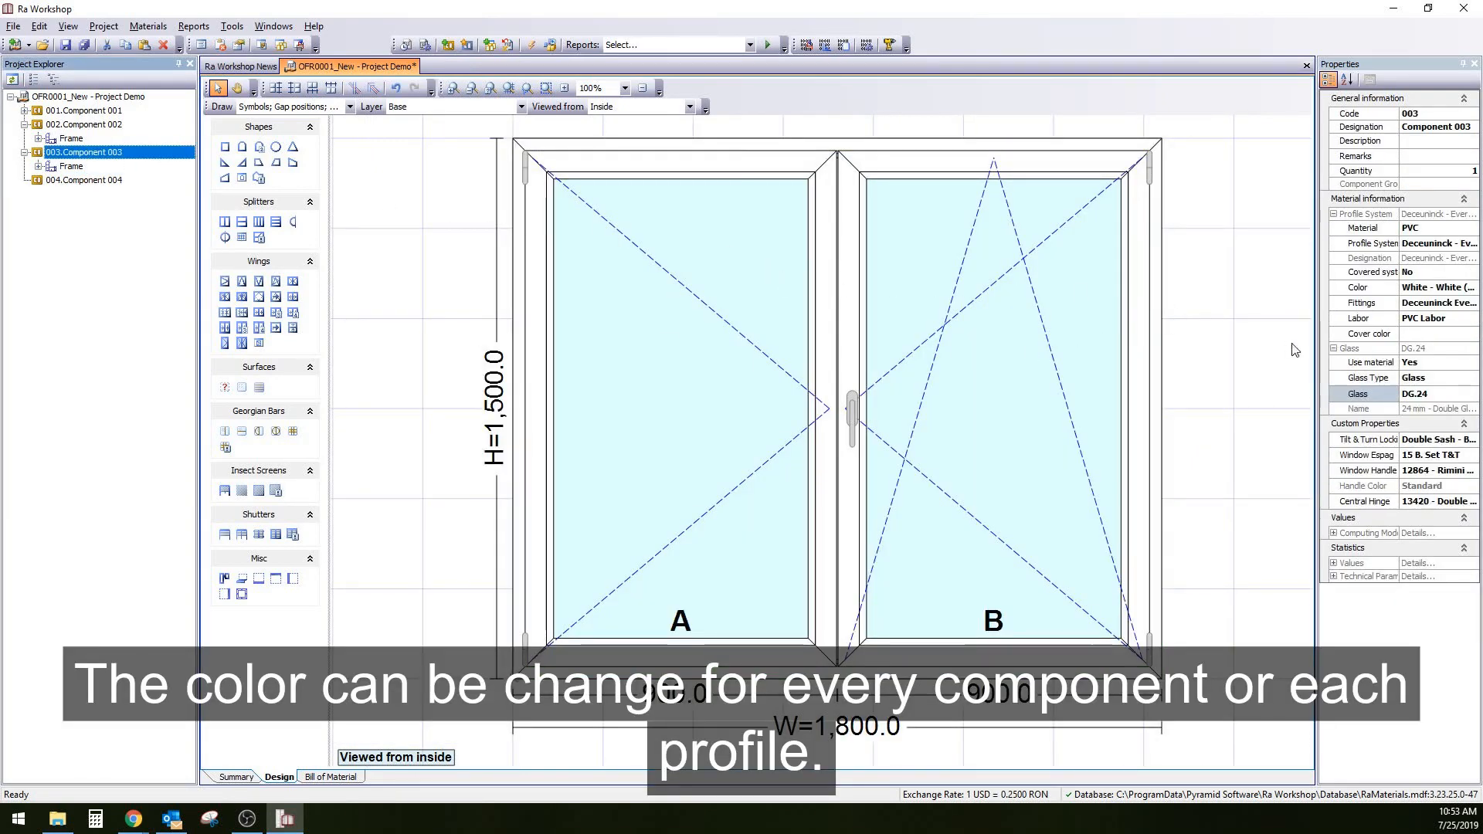
{"action": "left_click", "coordinate": [1425, 290]}
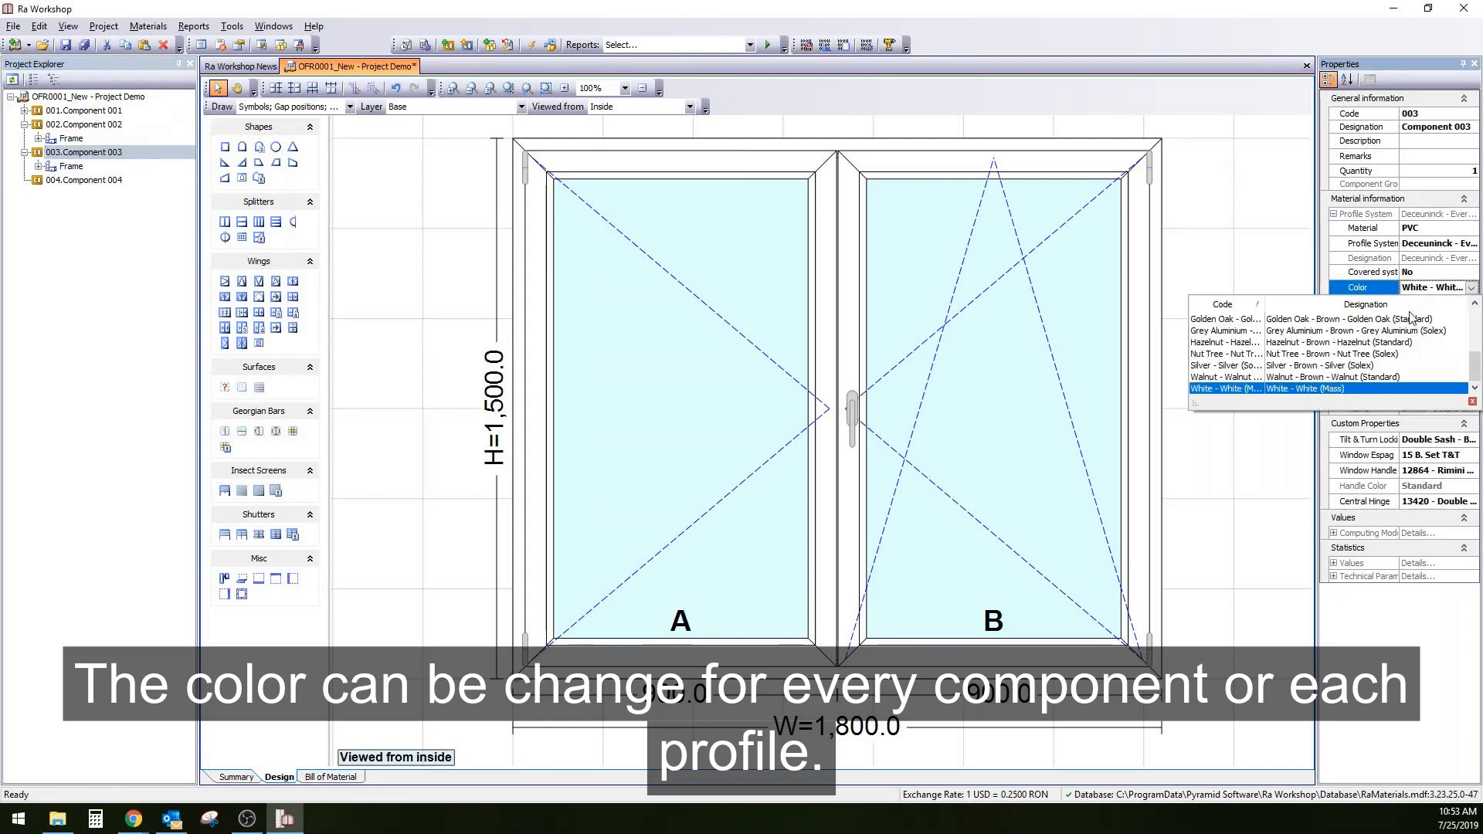
{"action": "left_click", "coordinate": [1390, 328]}
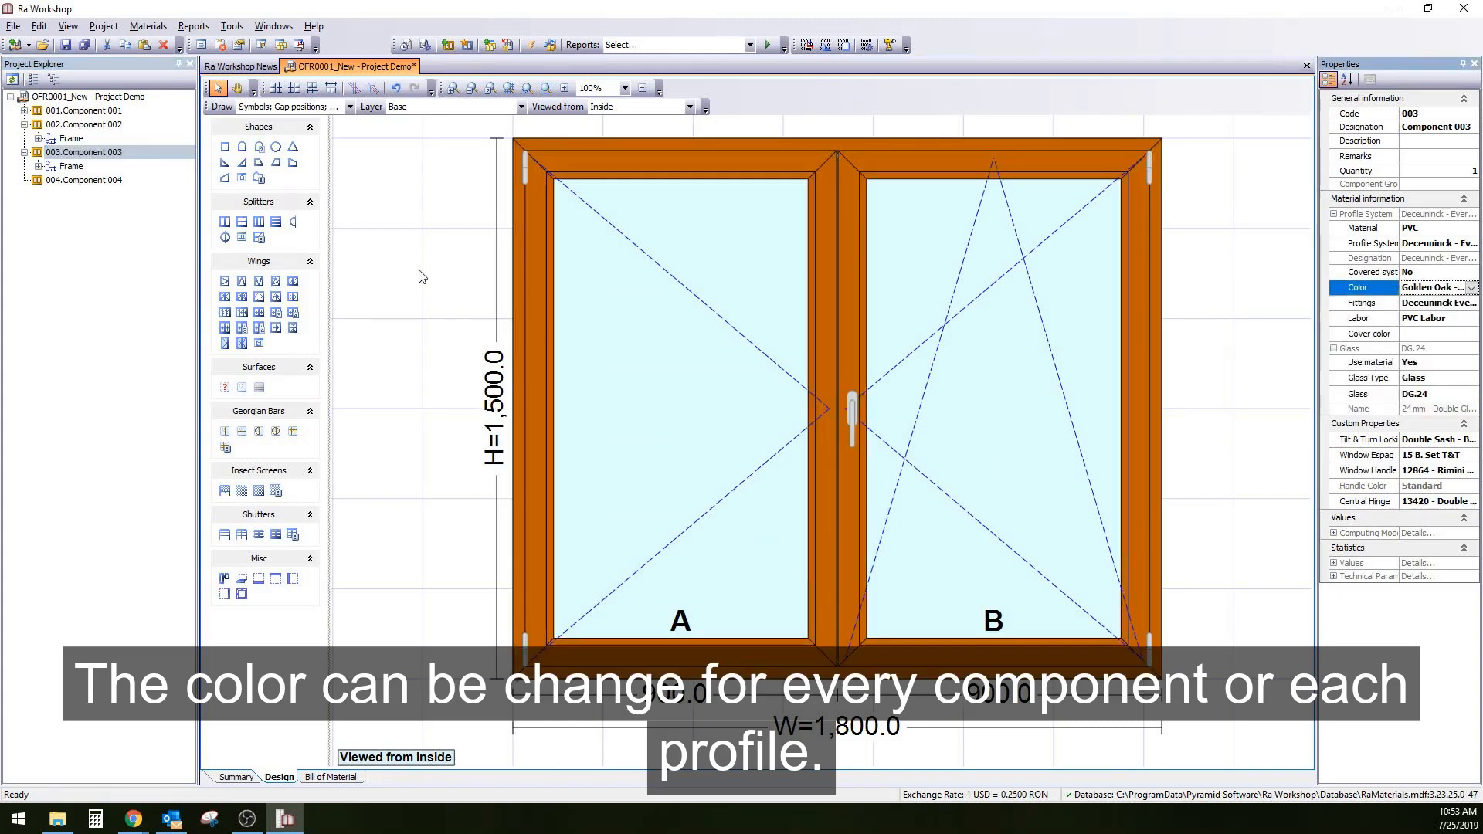
Step: Set component 004 to Wood with the Timber - CAS TB DG casement profile system, and insert a single wing hinged on the right
{"action": "left_click", "coordinate": [89, 181]}
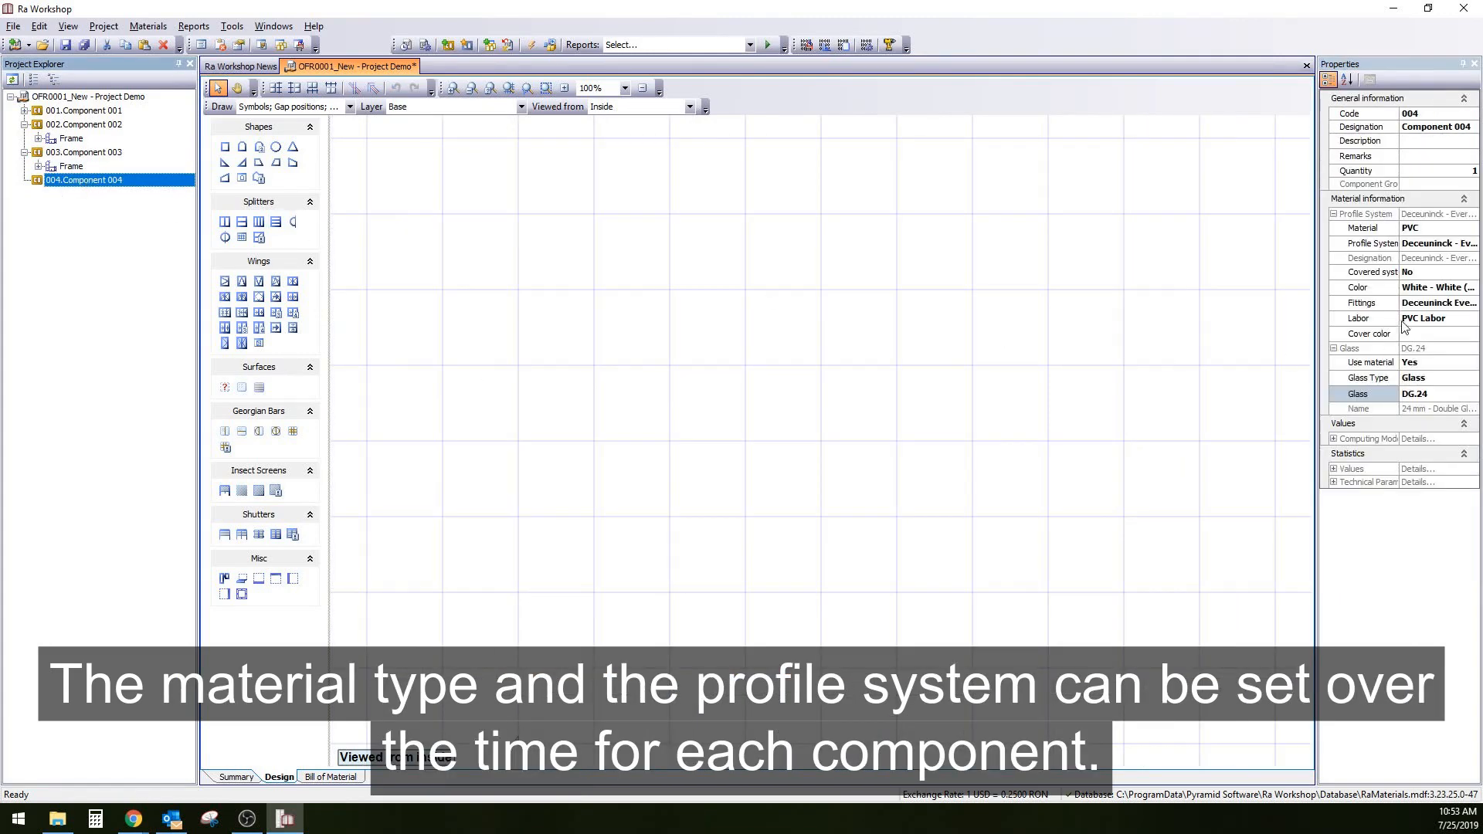
{"action": "left_click", "coordinate": [1426, 230]}
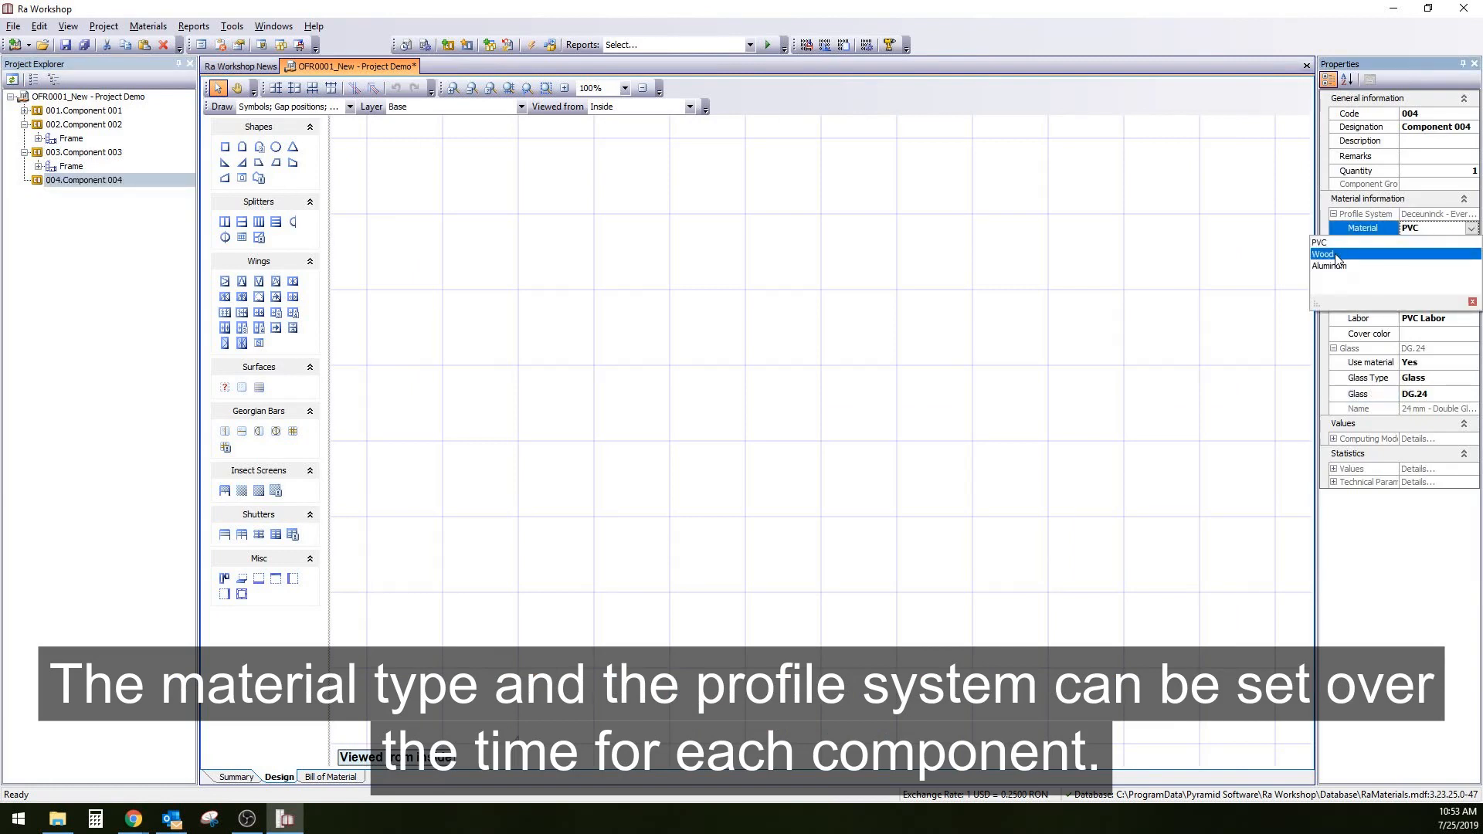
{"action": "left_click", "coordinate": [1344, 254]}
{"action": "left_click", "coordinate": [1413, 242]}
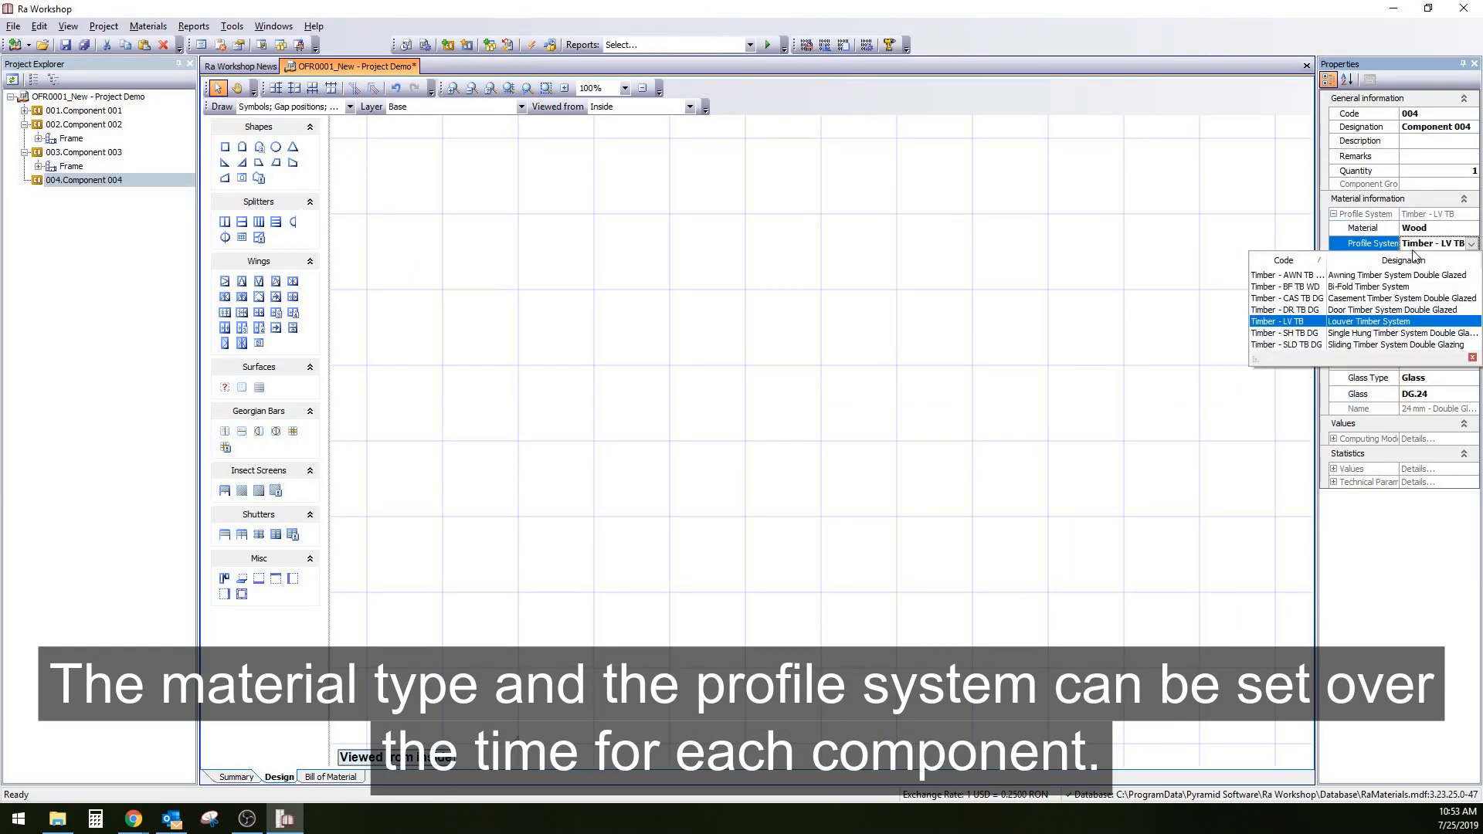
{"action": "left_click", "coordinate": [1369, 300]}
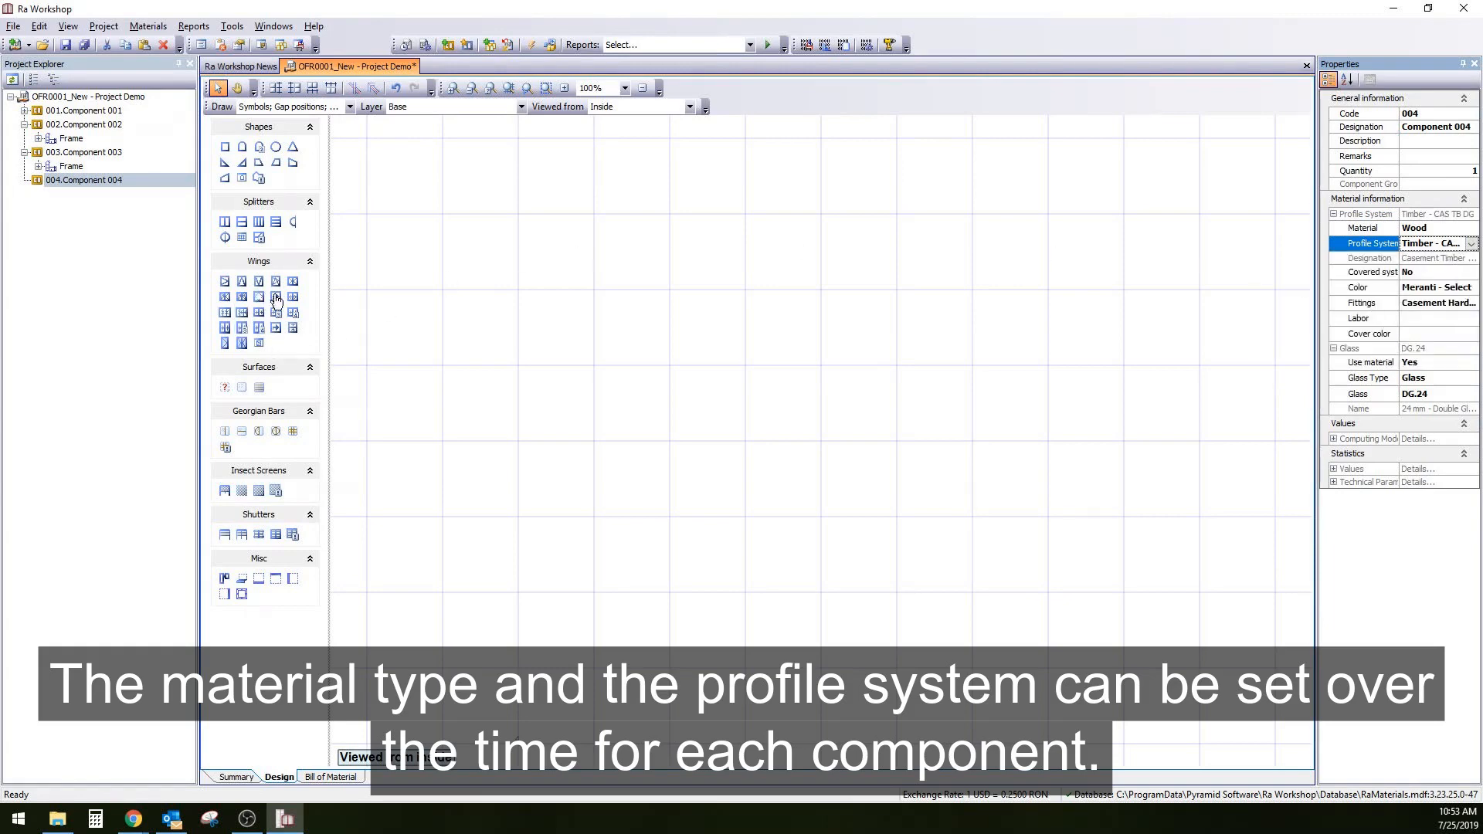
{"action": "left_click_drag", "start_coordinate": [236, 287], "coordinate": [905, 434]}
{"action": "left_click", "coordinate": [1084, 408]}
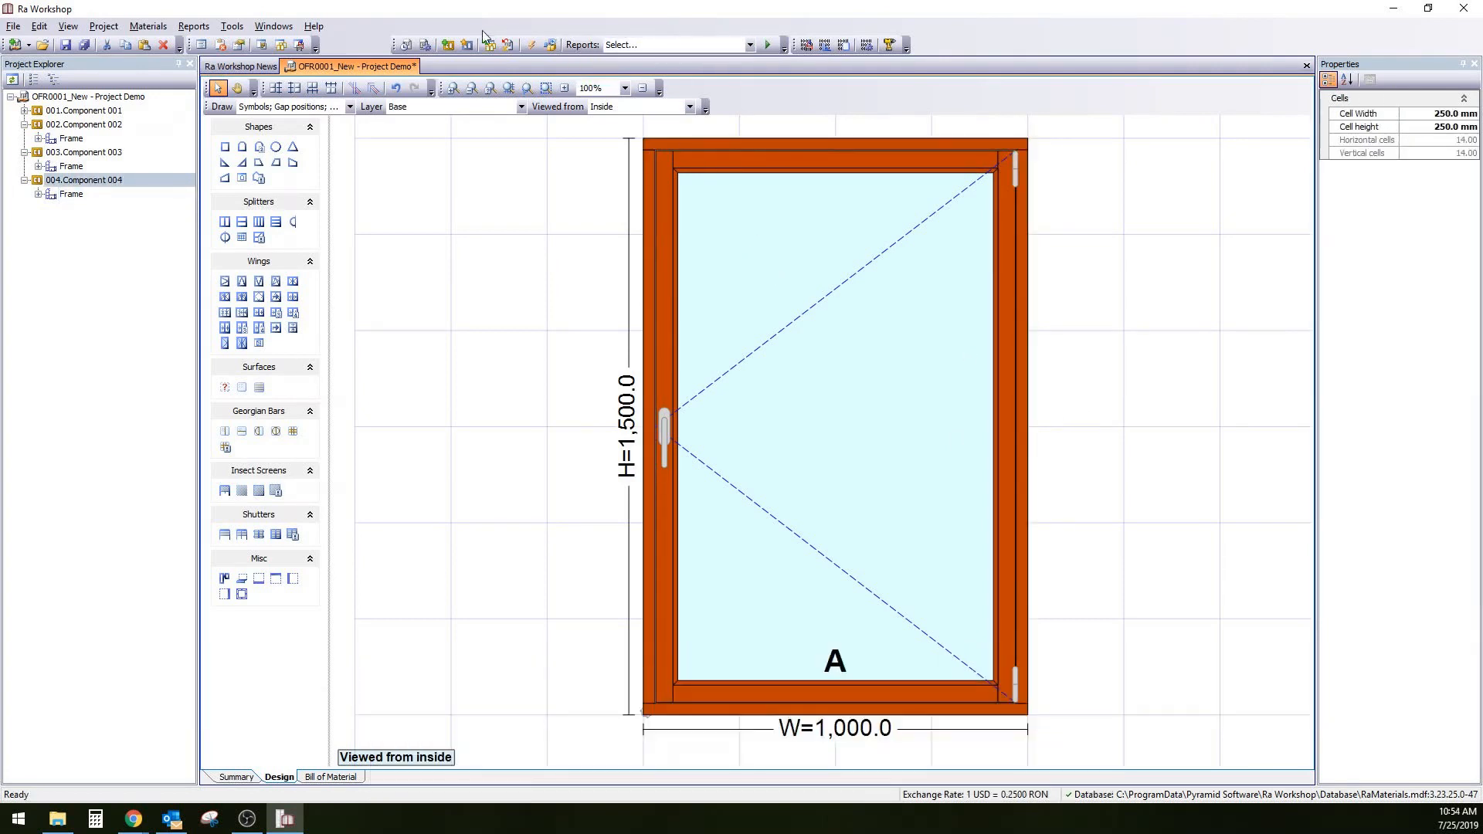
Step: Add component 005 and insert a two-wing sliding window into it
{"action": "left_click", "coordinate": [456, 45]}
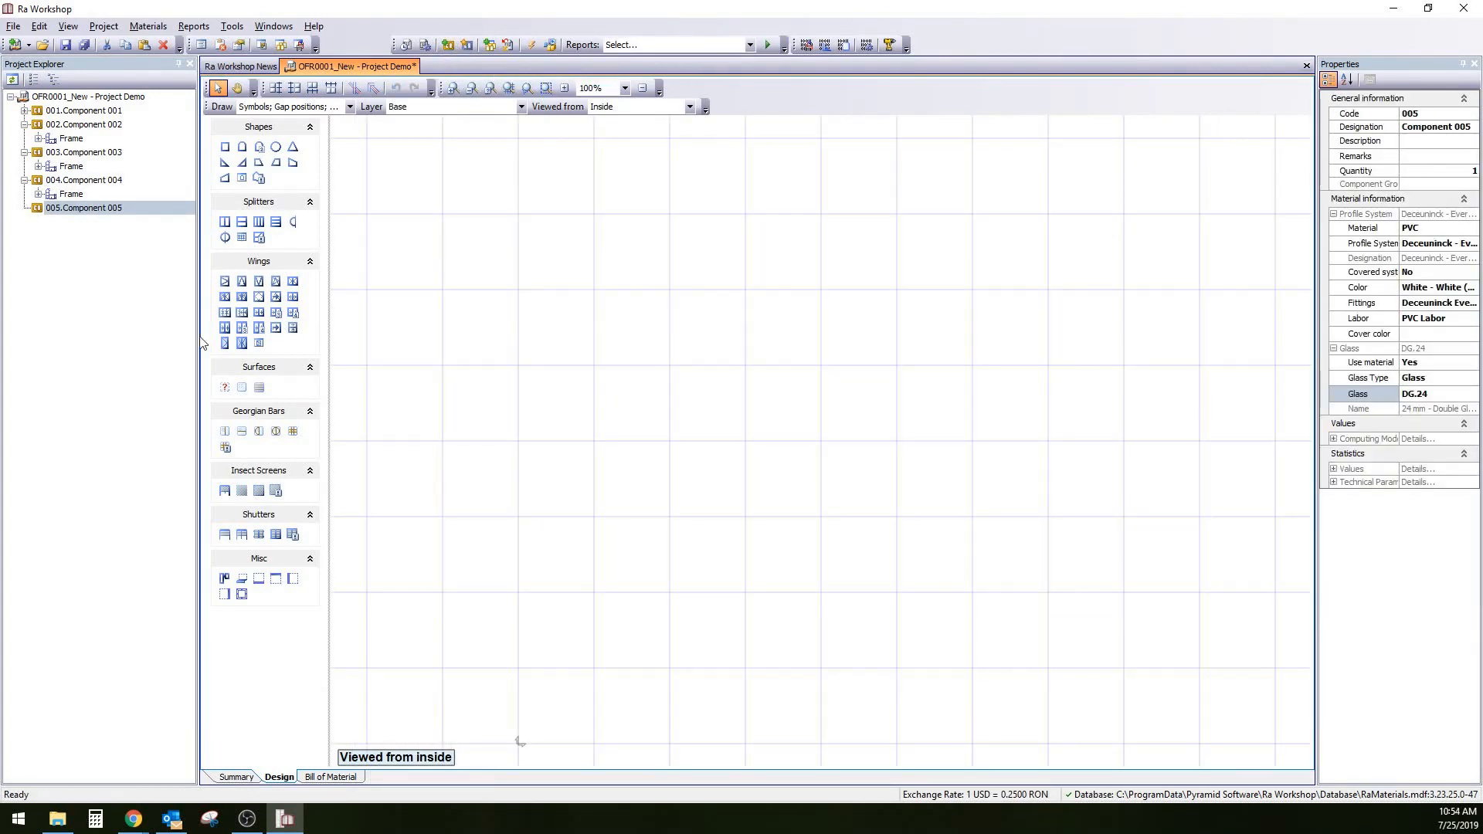
{"action": "left_click_drag", "start_coordinate": [259, 312], "coordinate": [596, 341]}
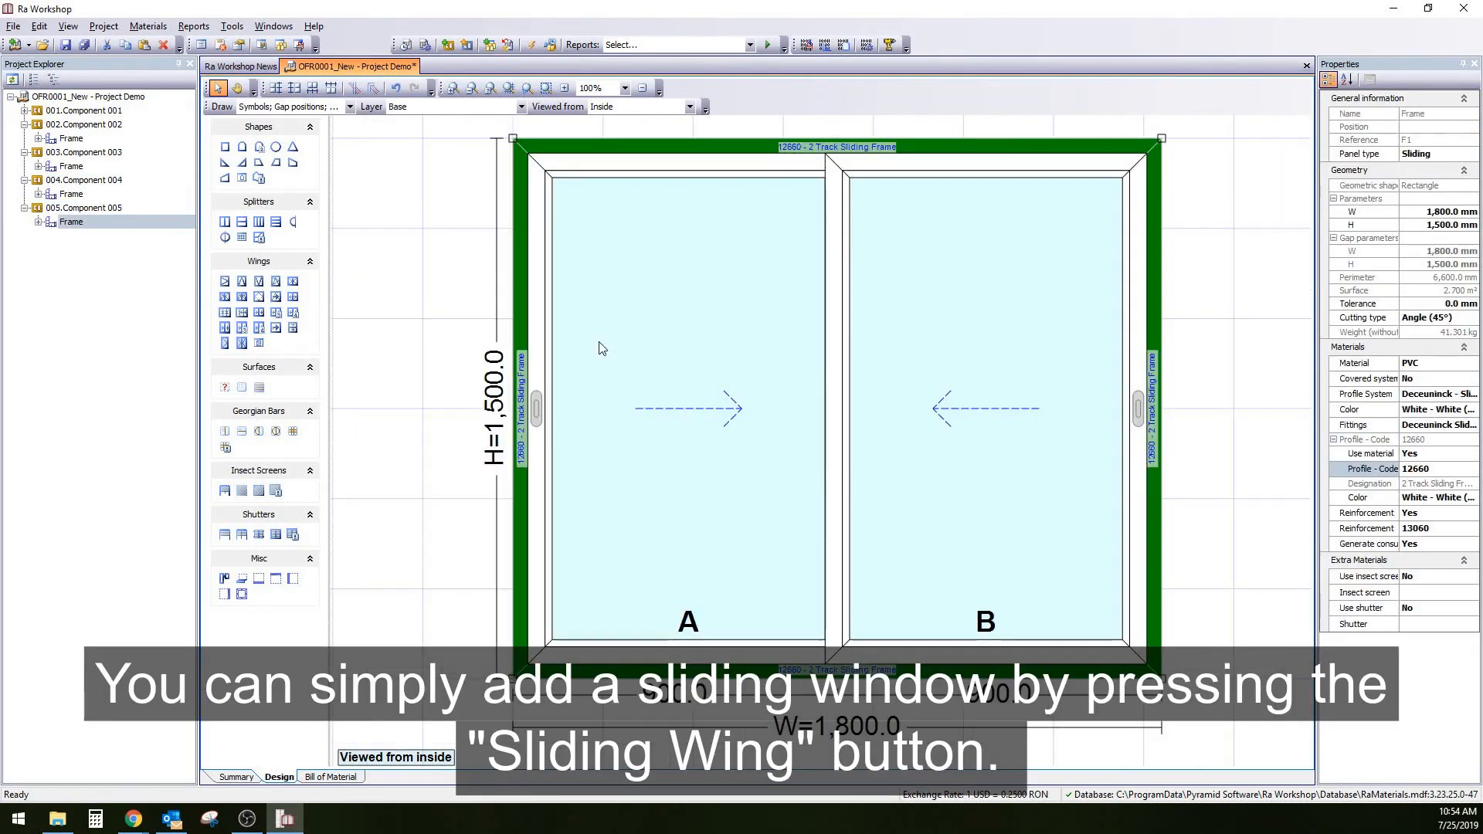
{"action": "left_click", "coordinate": [454, 302]}
Step: Change the wing type of wing A in the two-wing sliding window to Fixed sliding
{"action": "left_click", "coordinate": [650, 166]}
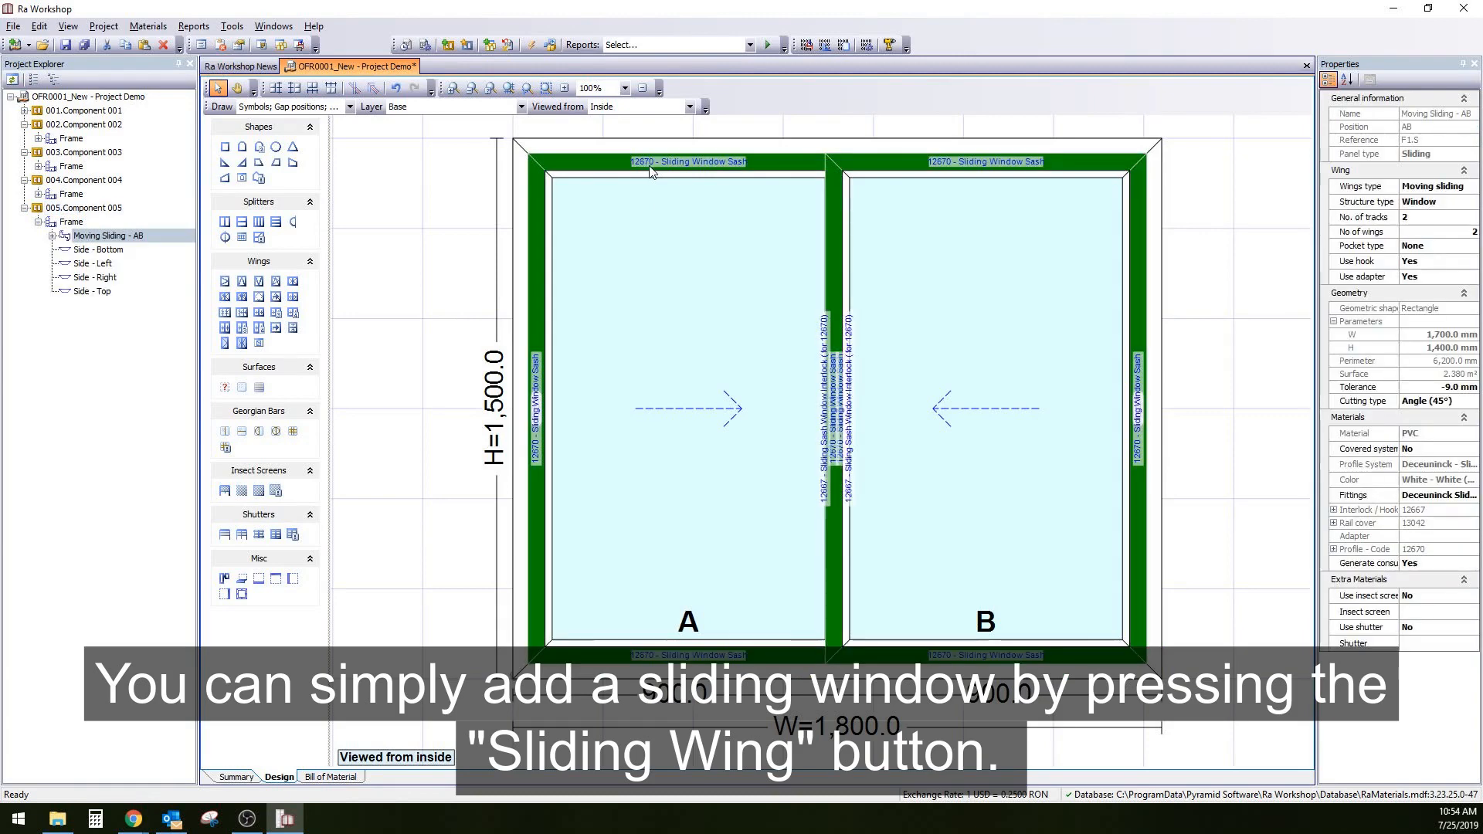
{"action": "left_click", "coordinate": [654, 168]}
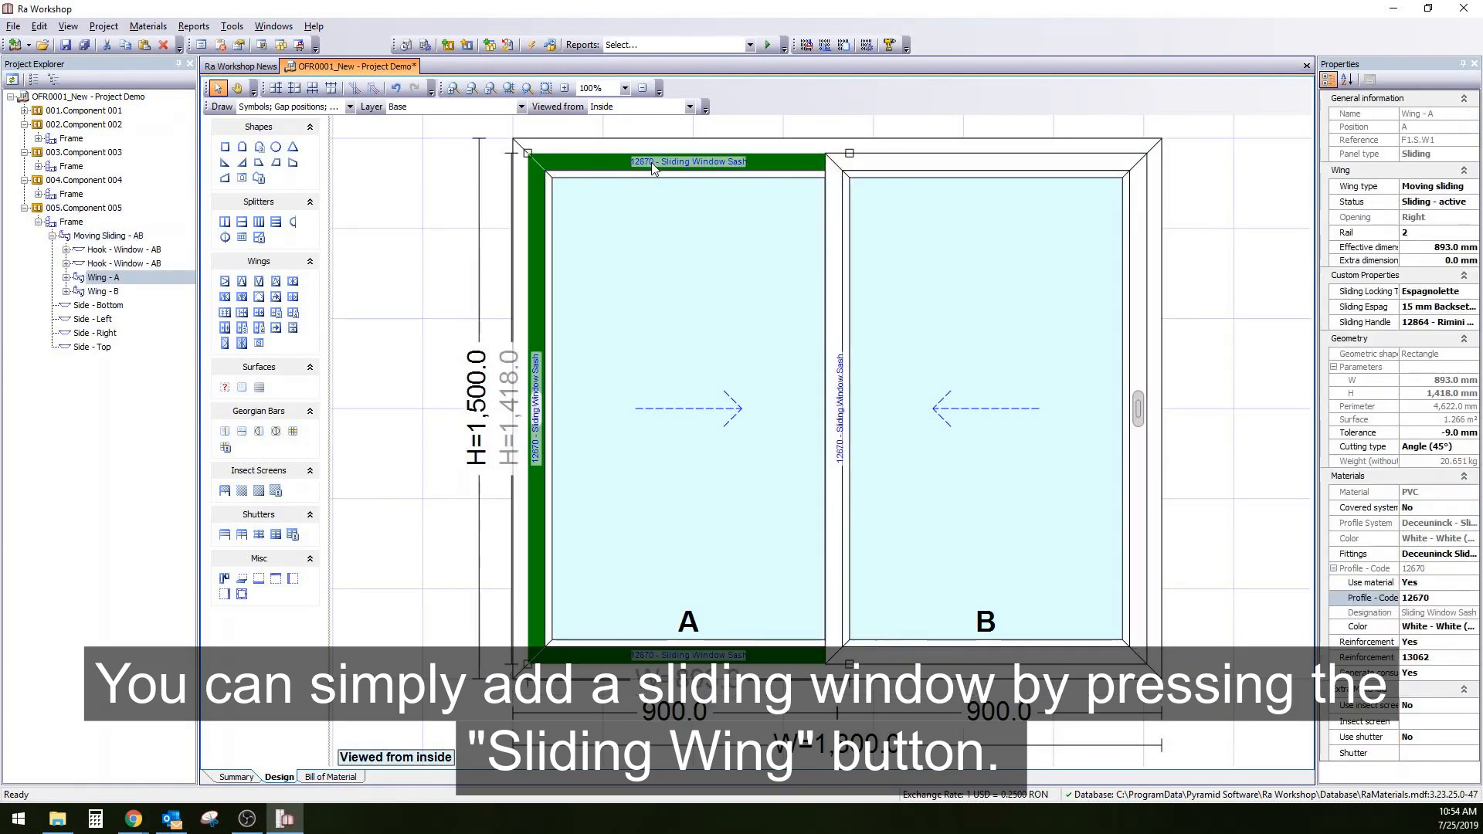
{"action": "left_click", "coordinate": [1425, 188]}
{"action": "left_click", "coordinate": [1364, 214]}
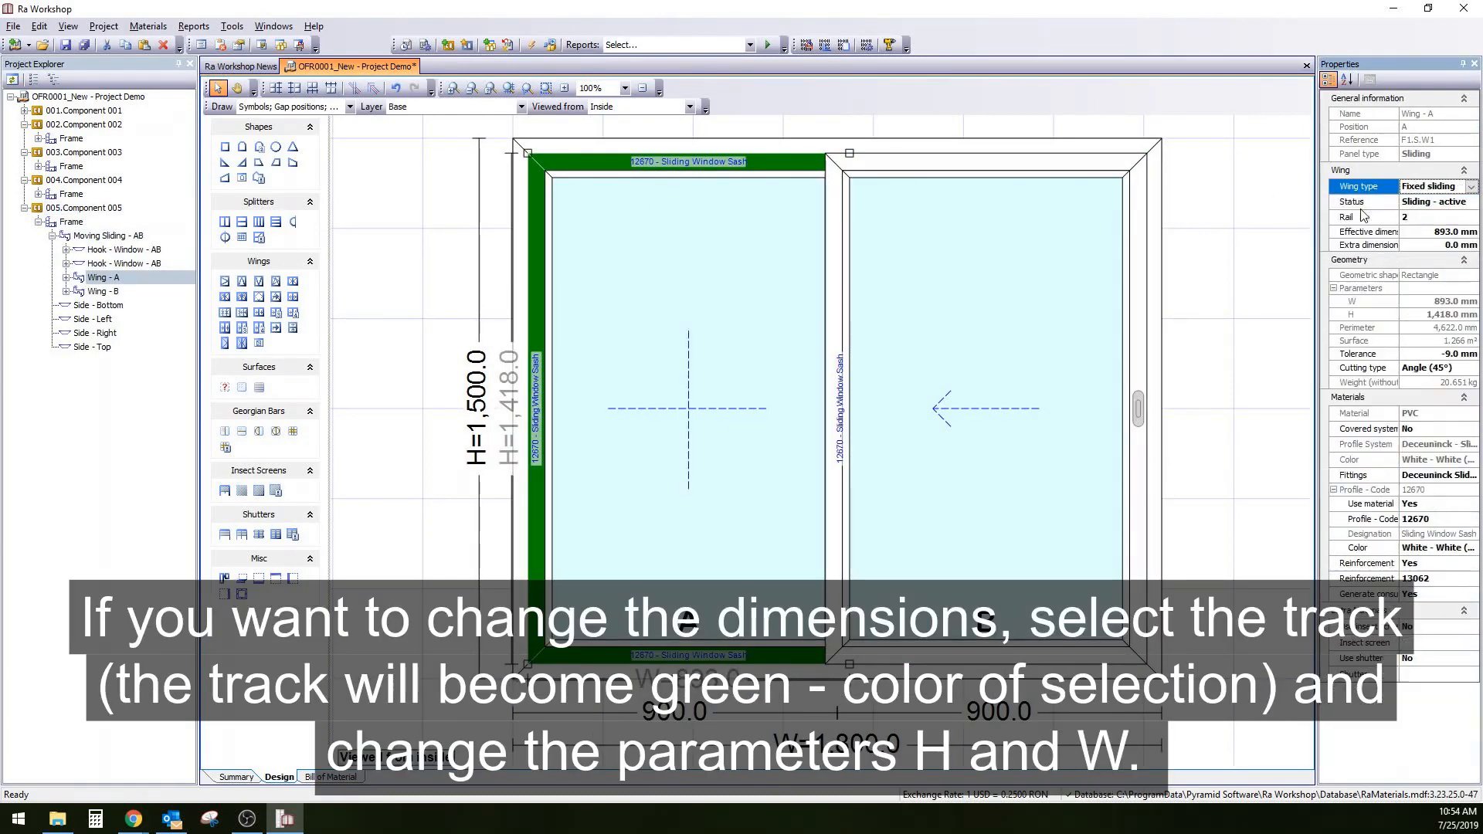
{"action": "left_click", "coordinate": [468, 243]}
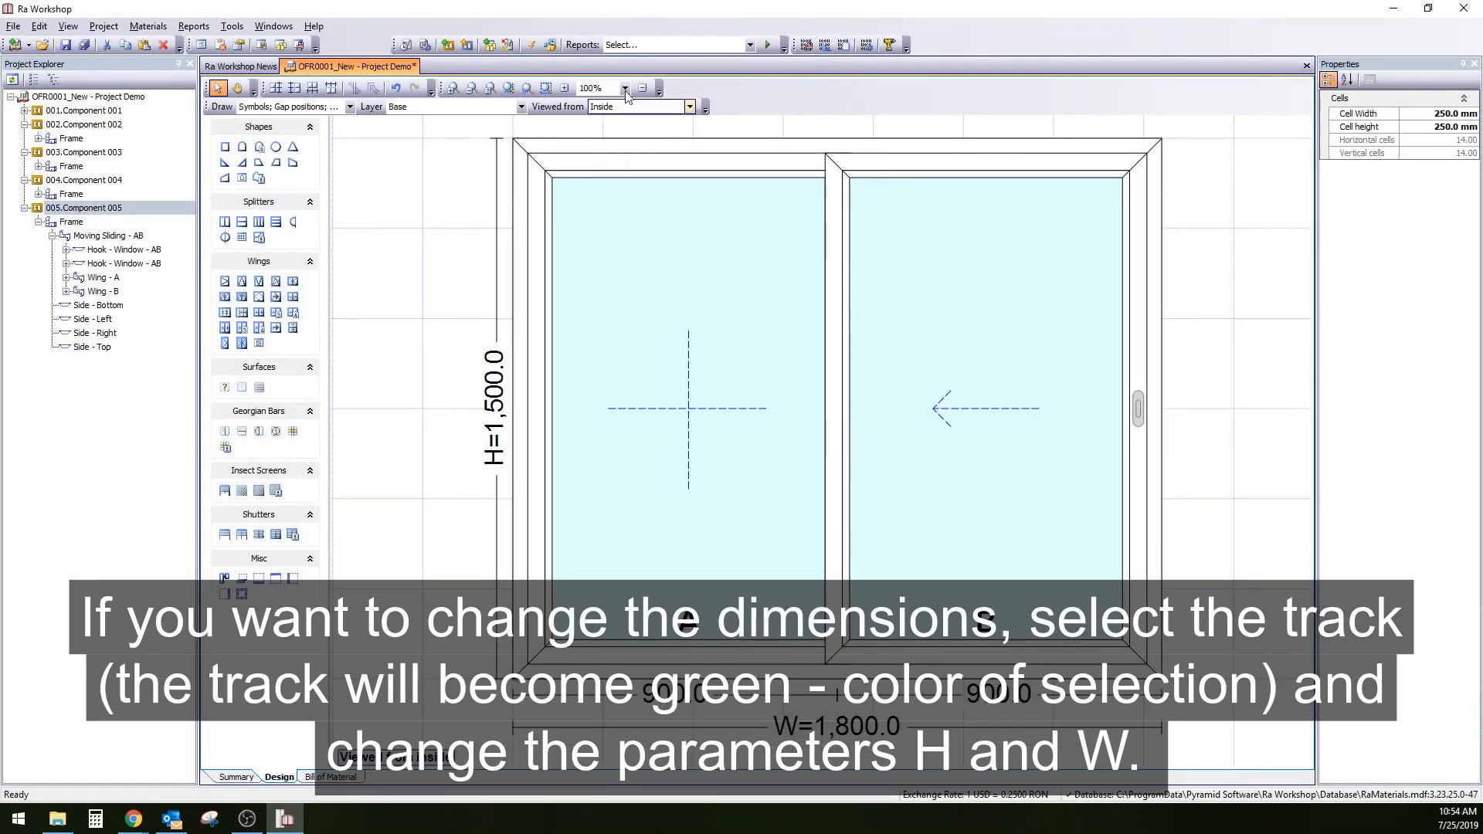
Step: Add component 006 and insert a four-wing sliding window into it
{"action": "left_click", "coordinate": [293, 312]}
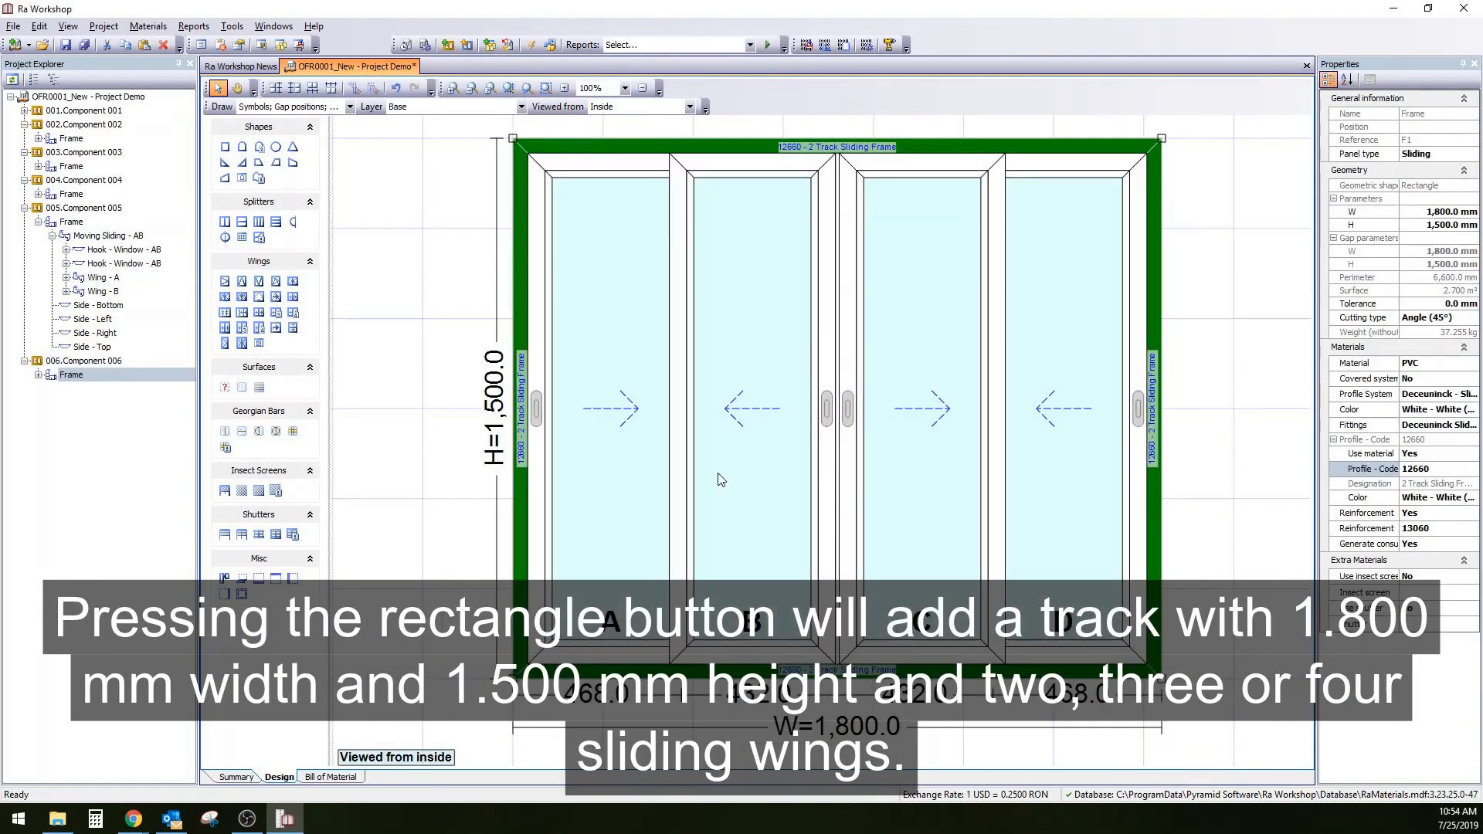
{"action": "left_click", "coordinate": [1196, 339]}
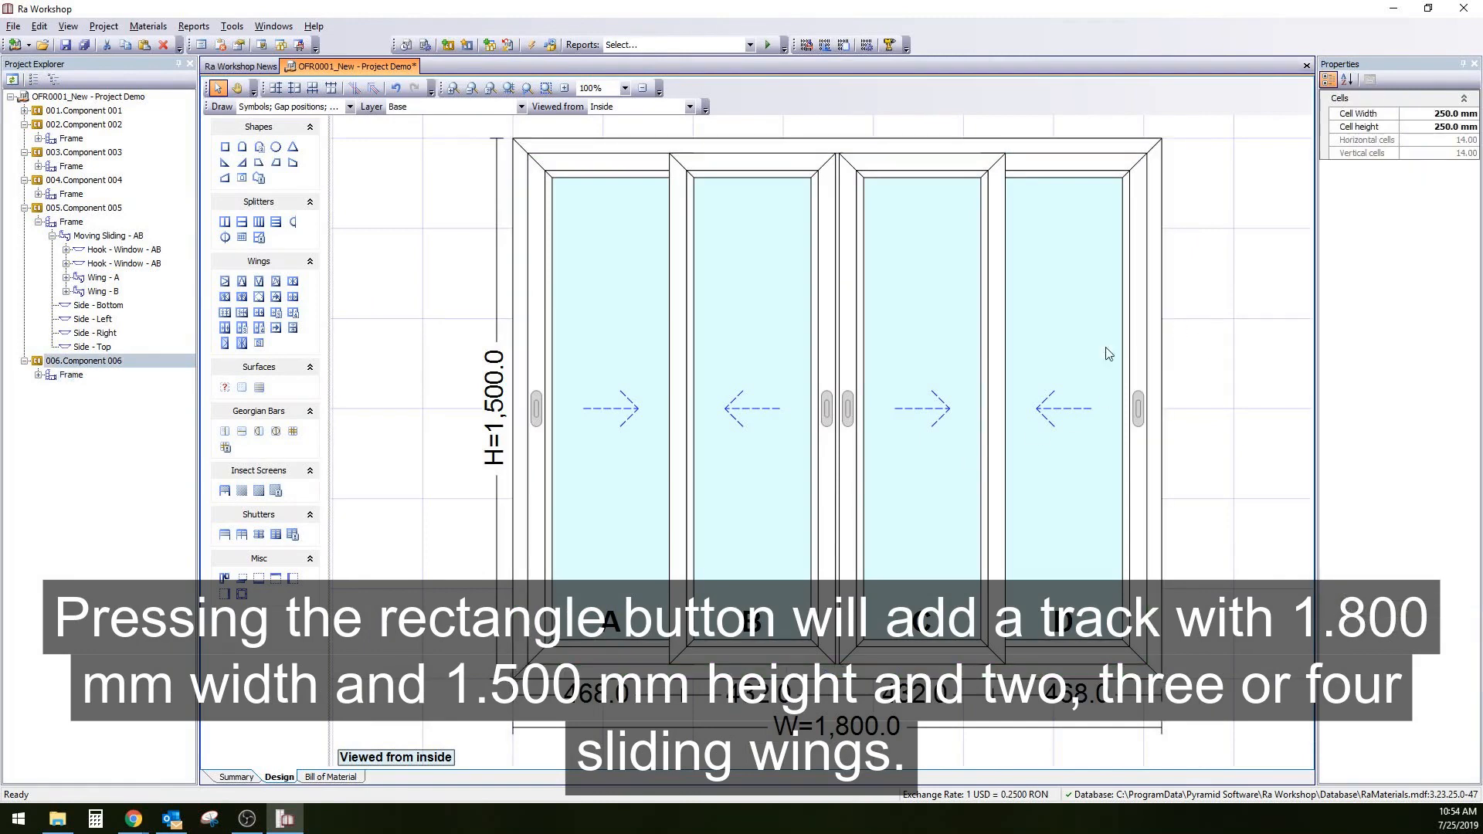
Step: Change the wing type of the outer wings A and D in the four-wing sliding window to Fixed sliding
{"action": "left_click", "coordinate": [584, 170]}
{"action": "left_click", "coordinate": [584, 171]}
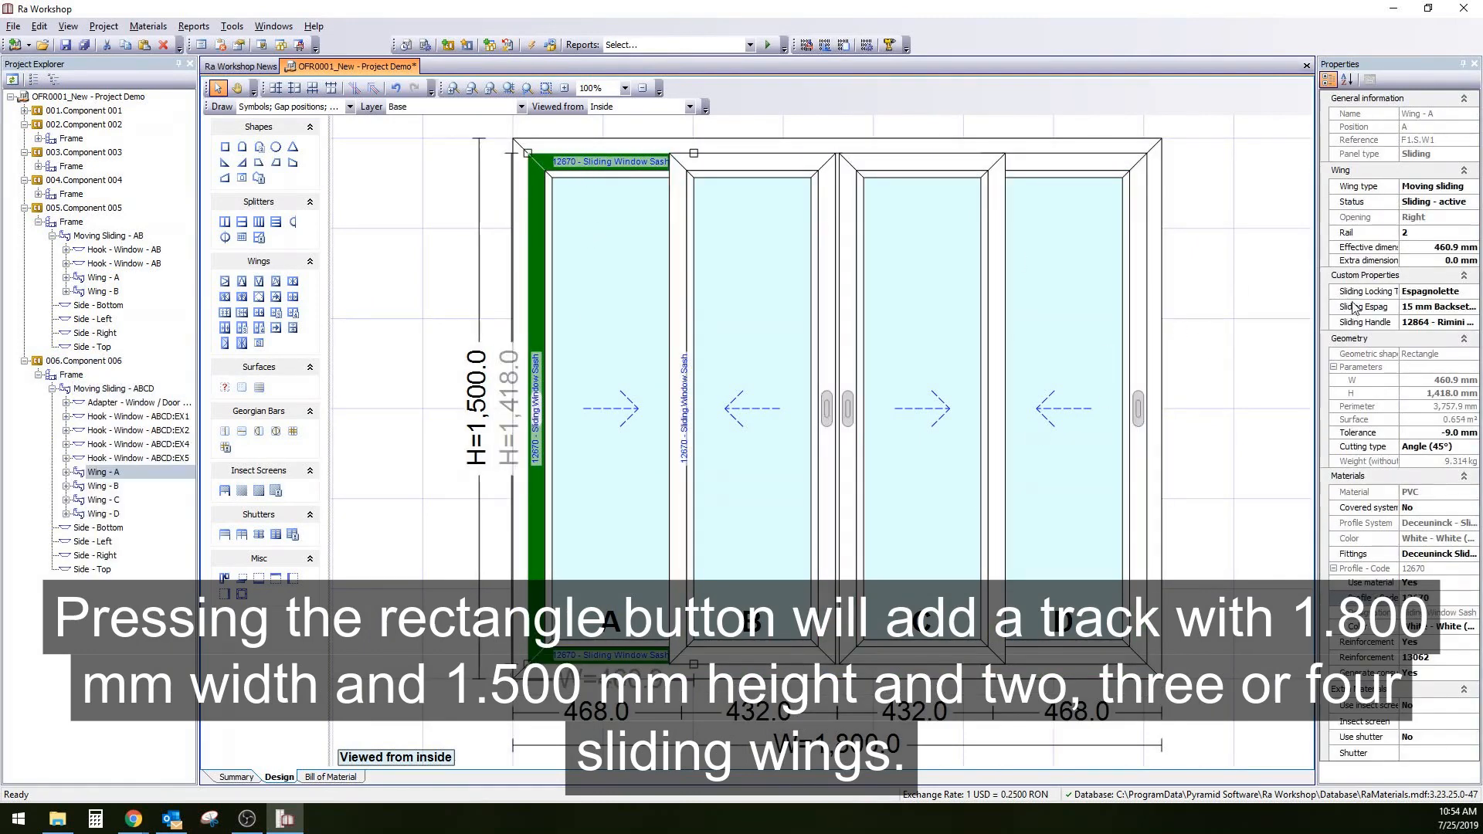
{"action": "left_click", "coordinate": [1429, 186]}
{"action": "left_click", "coordinate": [1428, 213]}
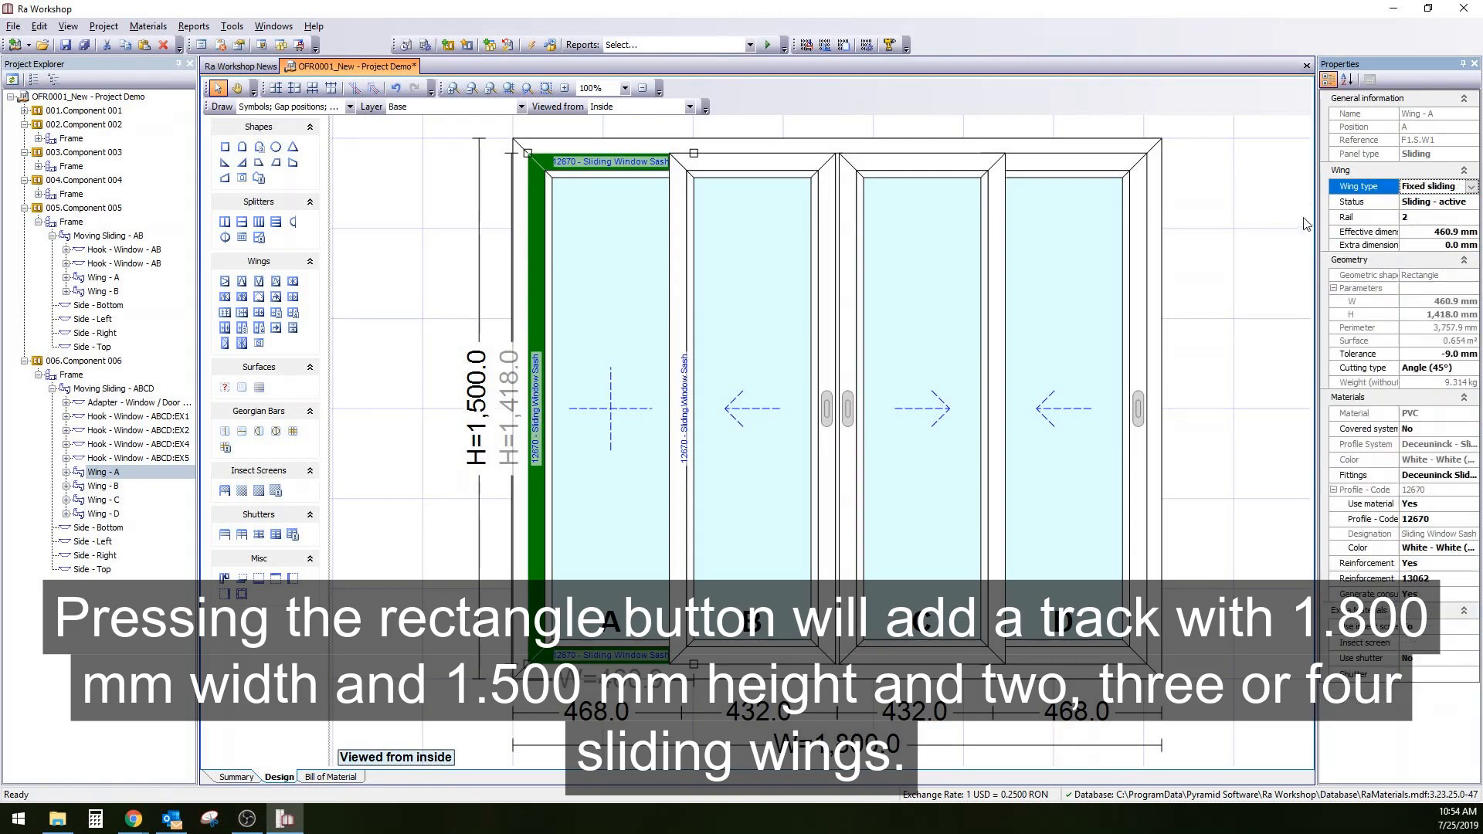
{"action": "left_click", "coordinate": [1221, 255]}
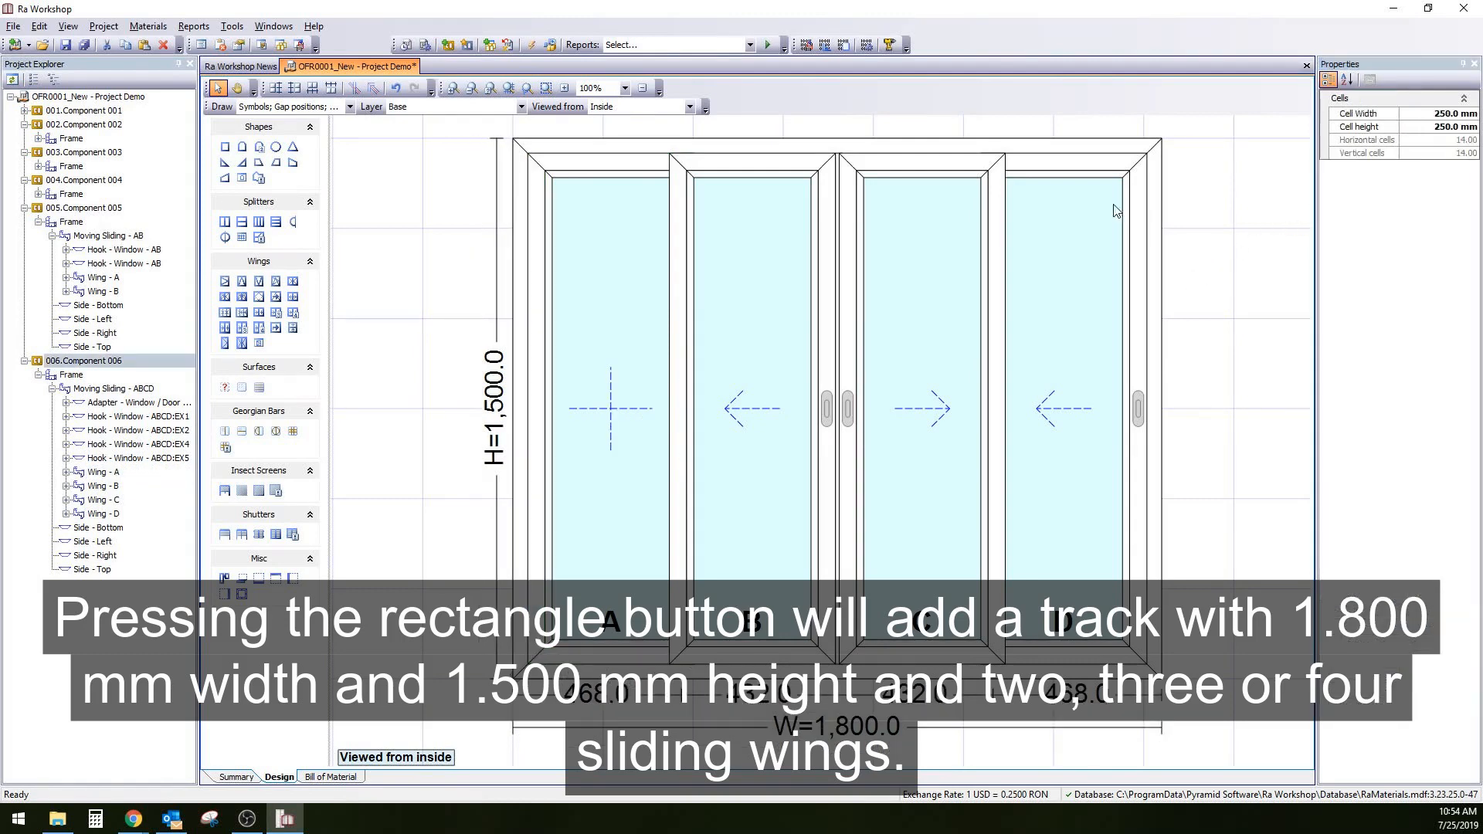
{"action": "left_click", "coordinate": [1060, 168]}
{"action": "left_click", "coordinate": [1069, 168]}
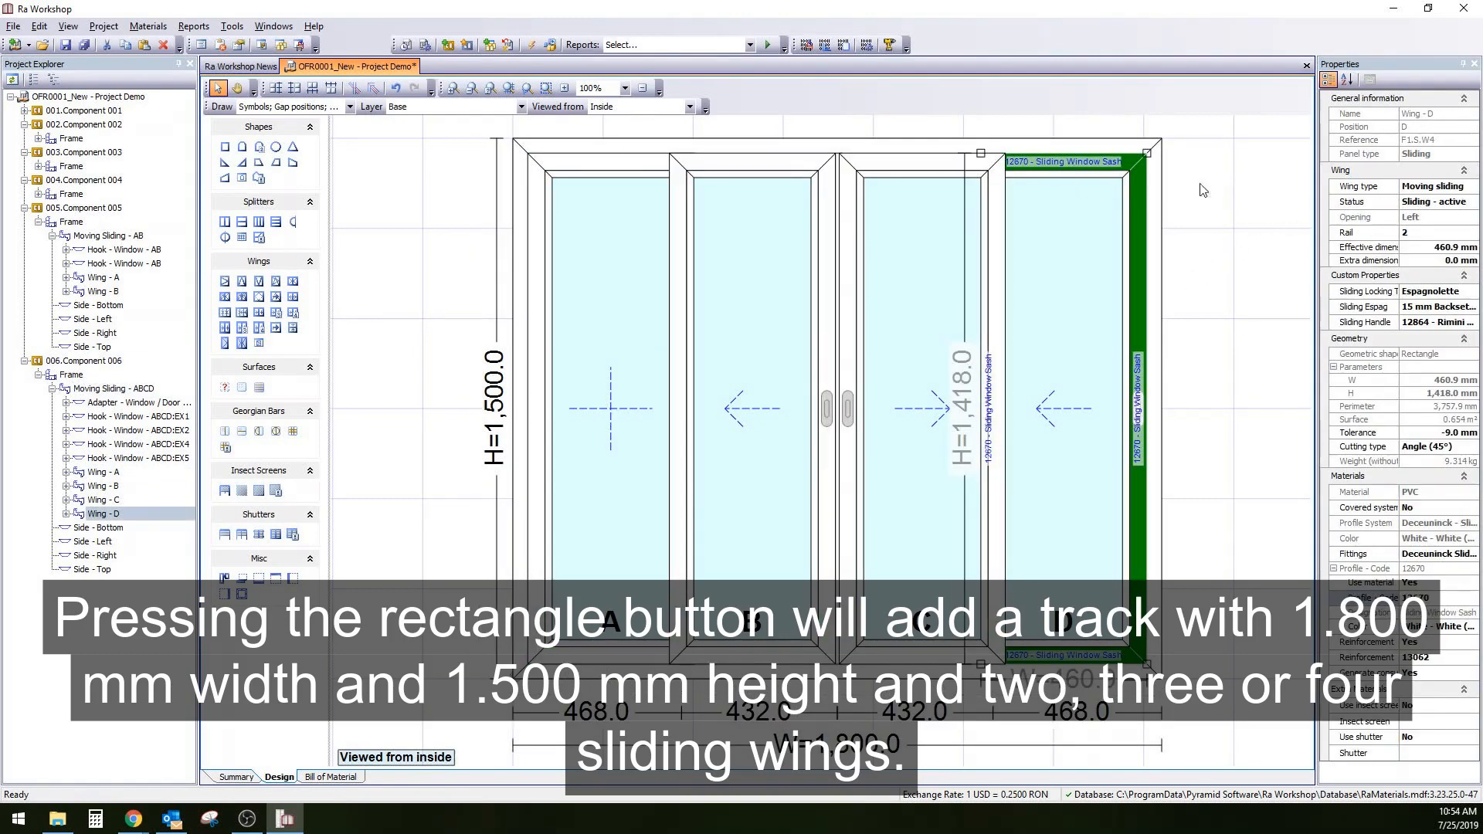
{"action": "left_click", "coordinate": [1420, 191]}
{"action": "left_click", "coordinate": [1428, 214]}
{"action": "left_click", "coordinate": [1212, 294]}
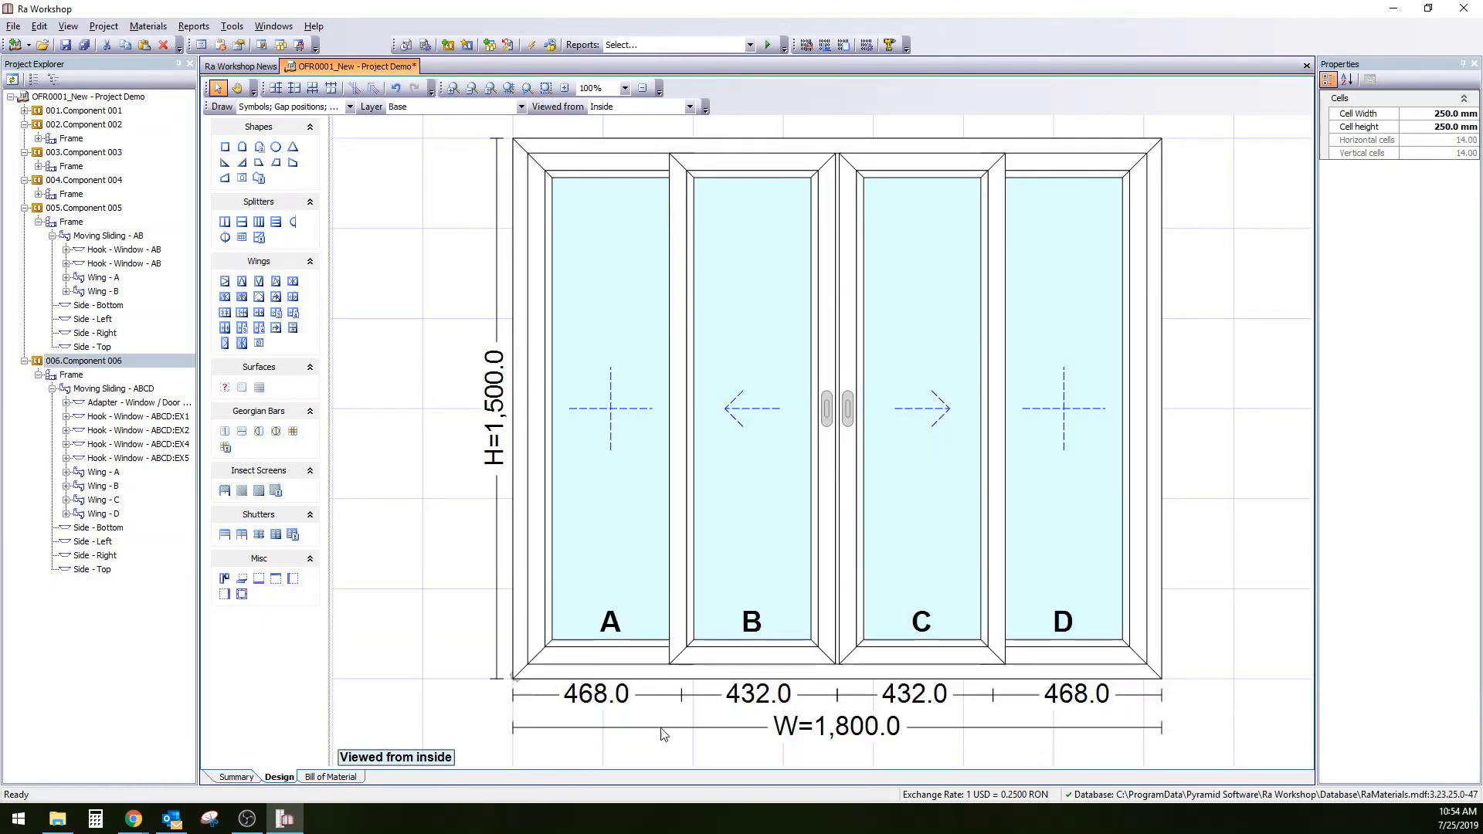
{"action": "left_click", "coordinate": [32, 363]}
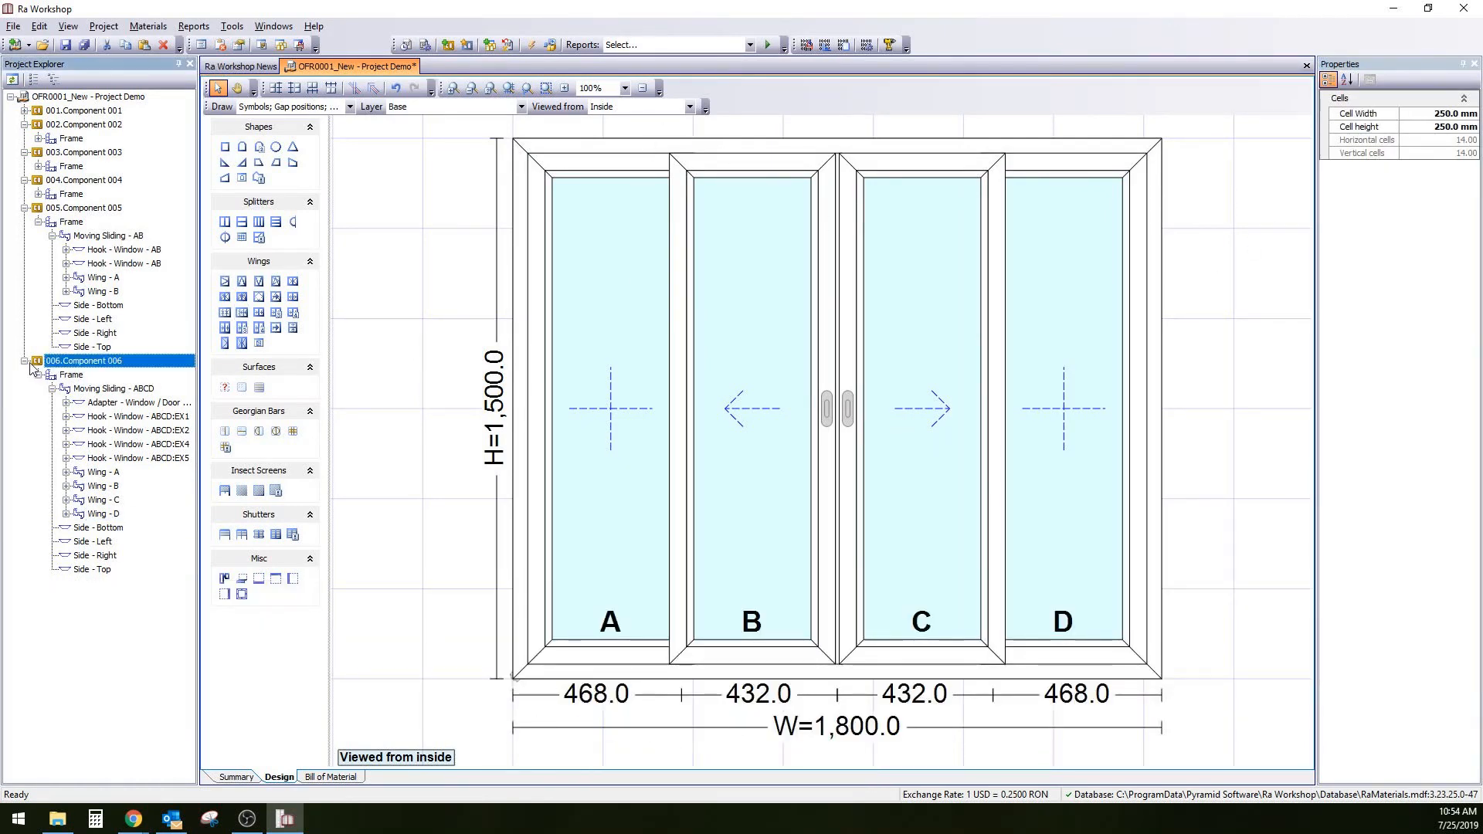
Step: Add component 007 and insert a roller insect screen into it
{"action": "left_click", "coordinate": [448, 44]}
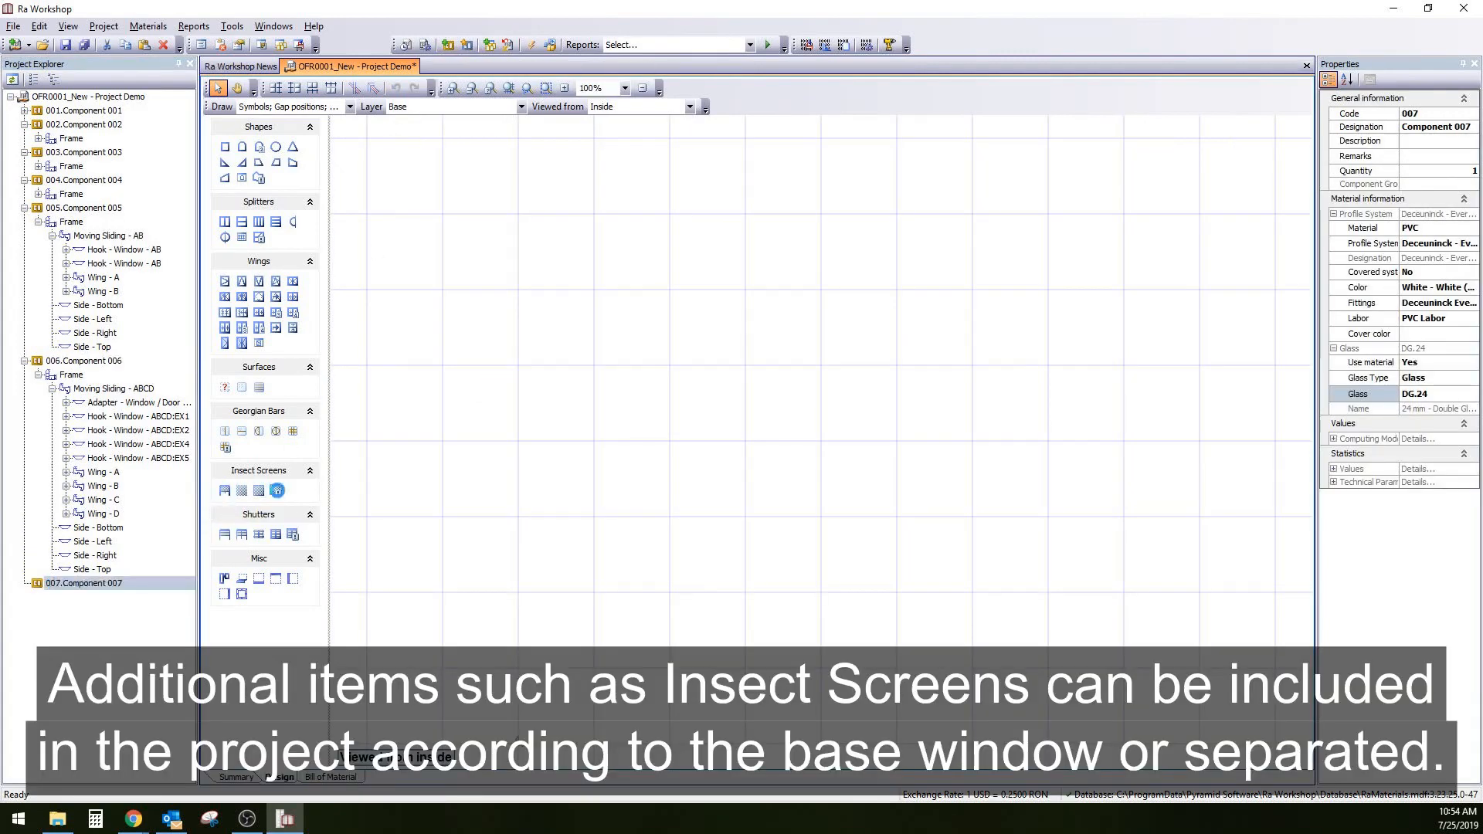
{"action": "left_click_drag", "start_coordinate": [277, 491], "coordinate": [688, 383]}
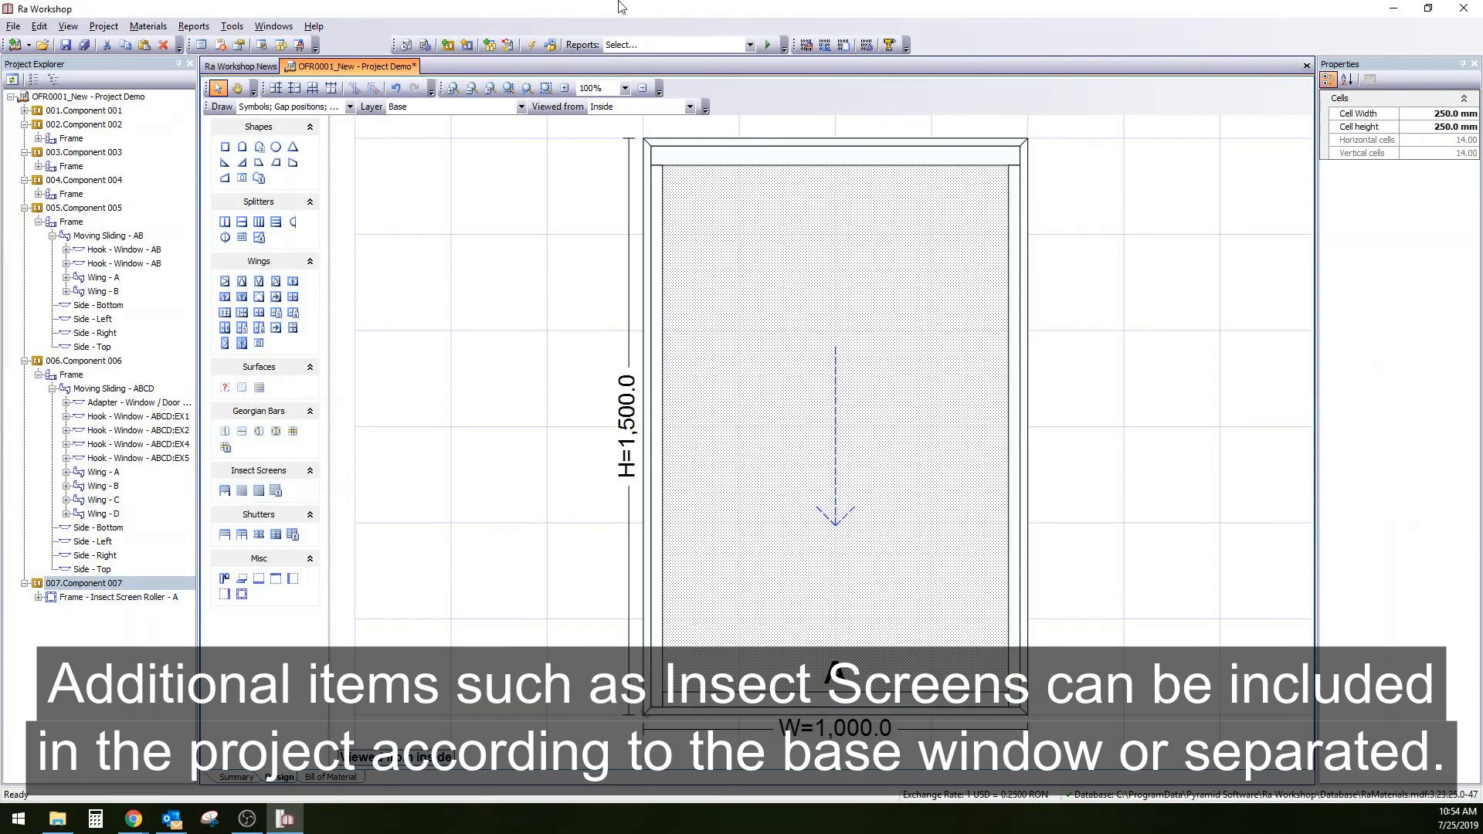
Step: Add component 008 and insert a roller shutter into it
{"action": "left_click", "coordinate": [448, 44]}
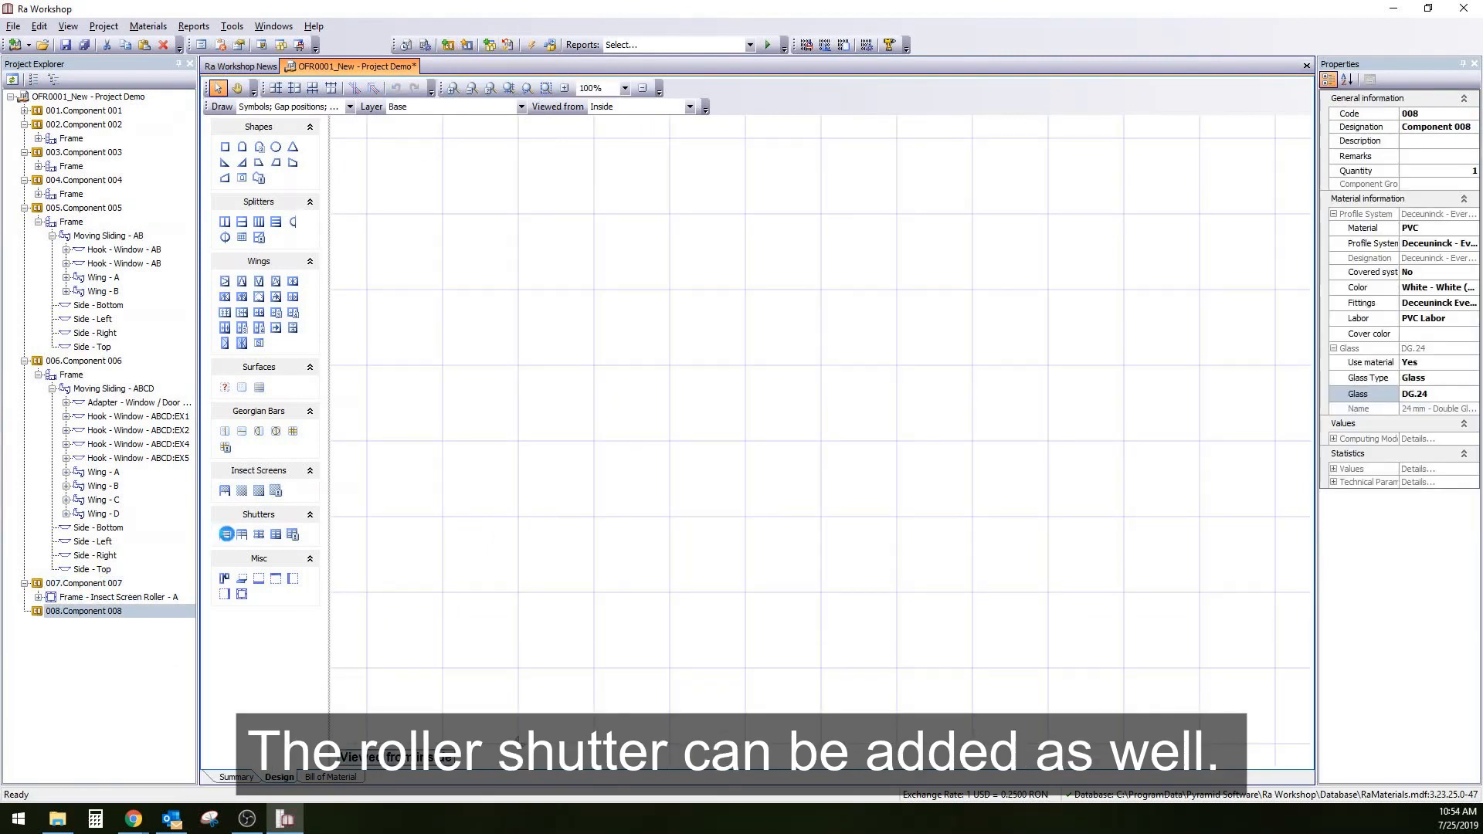
{"action": "left_click_drag", "start_coordinate": [225, 533], "coordinate": [409, 502]}
{"action": "left_click", "coordinate": [1102, 415]}
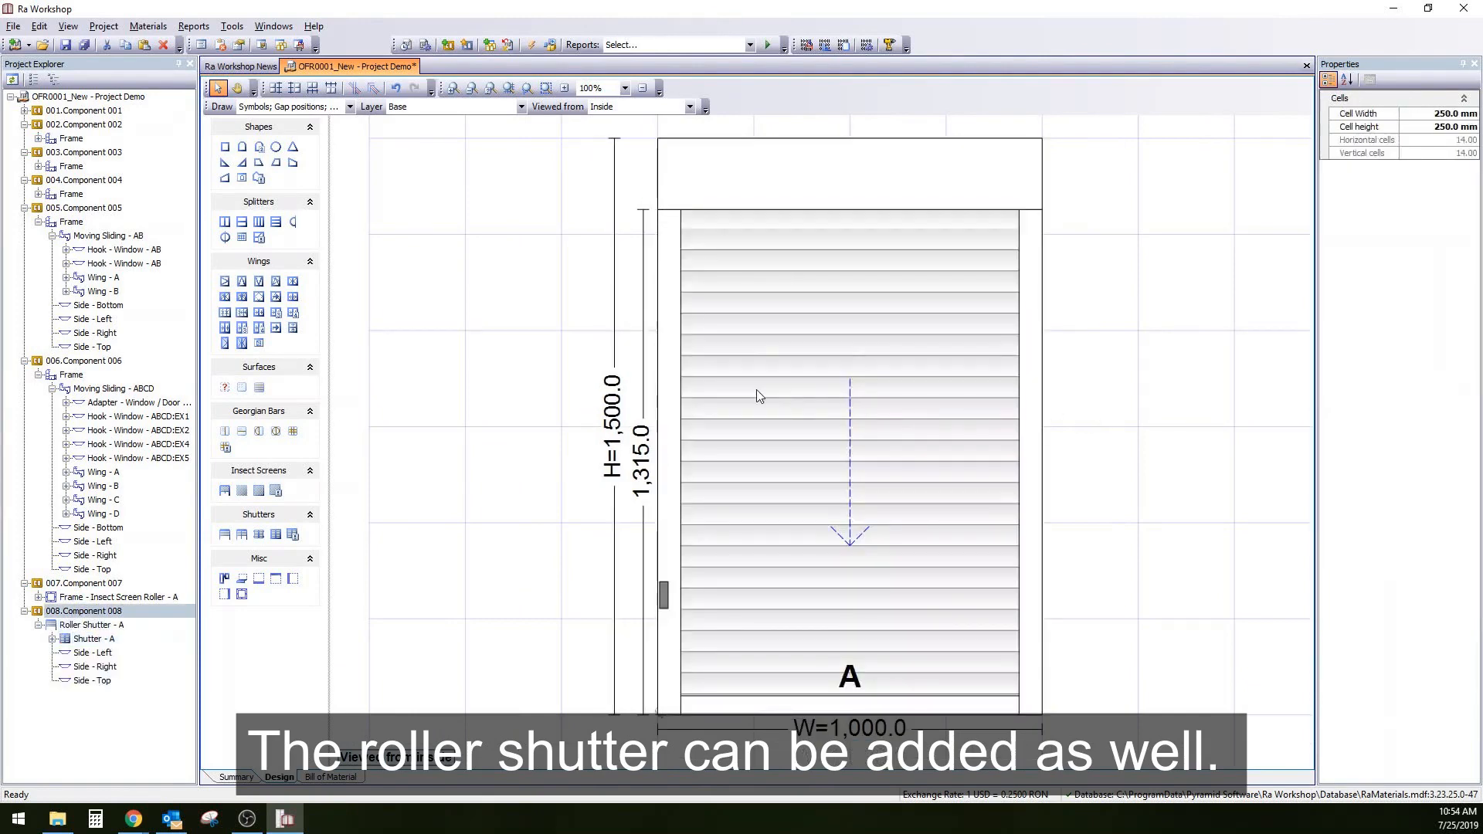
Step: Set the overall width of the roller shutter in component 008 to 2,000 mm
{"action": "scroll", "coordinate": [758, 397], "scroll_direction": "down", "scroll_amount": 2}
{"action": "scroll", "coordinate": [859, 624], "scroll_direction": "up", "scroll_amount": 1}
{"action": "double_click", "coordinate": [857, 627]}
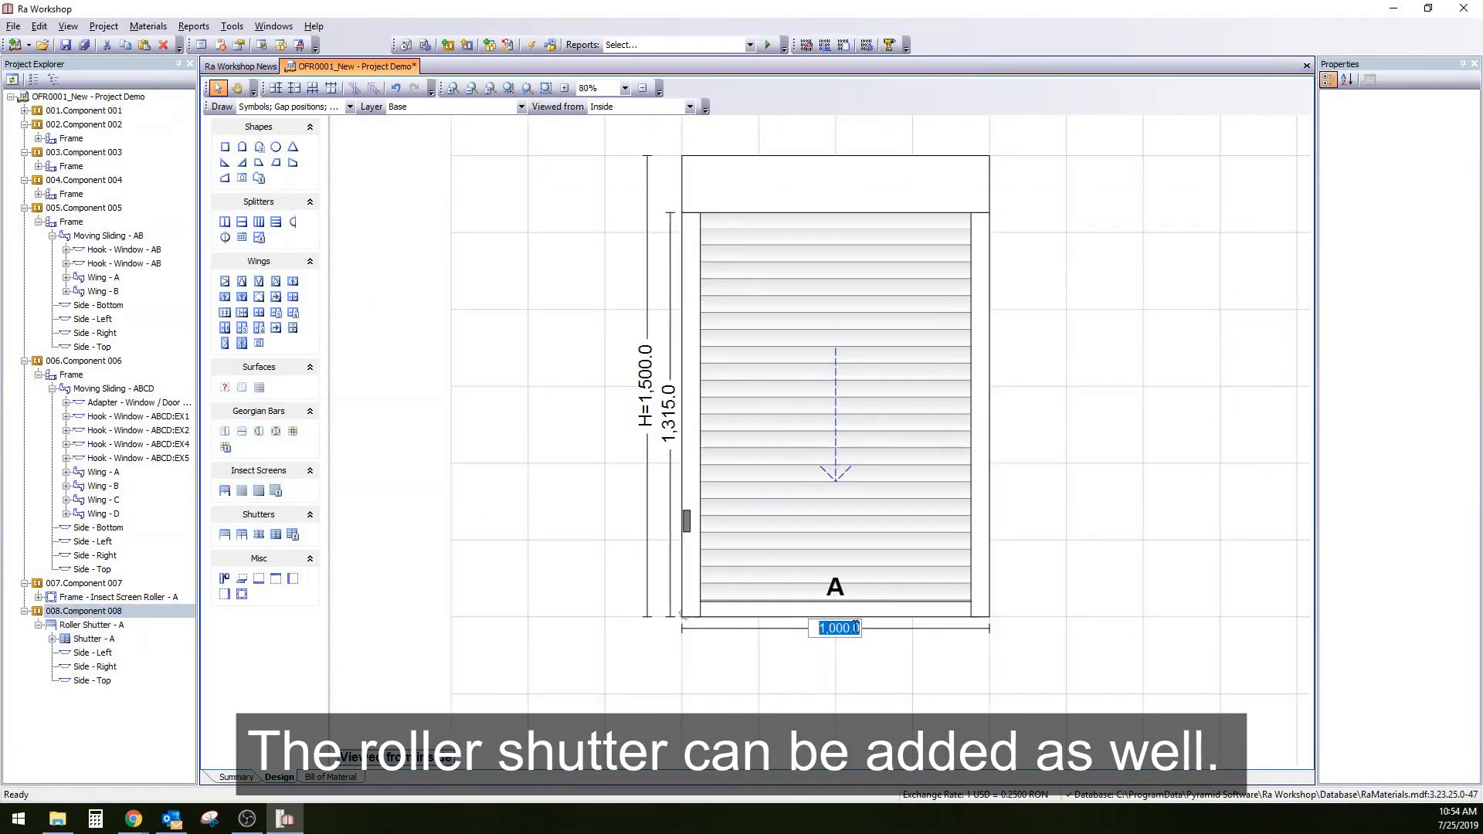
{"action": "type", "text": "20"}
Step: Split the roller shutter in component 008 into two shutters with the roller shutter split
{"action": "left_click", "coordinate": [896, 560]}
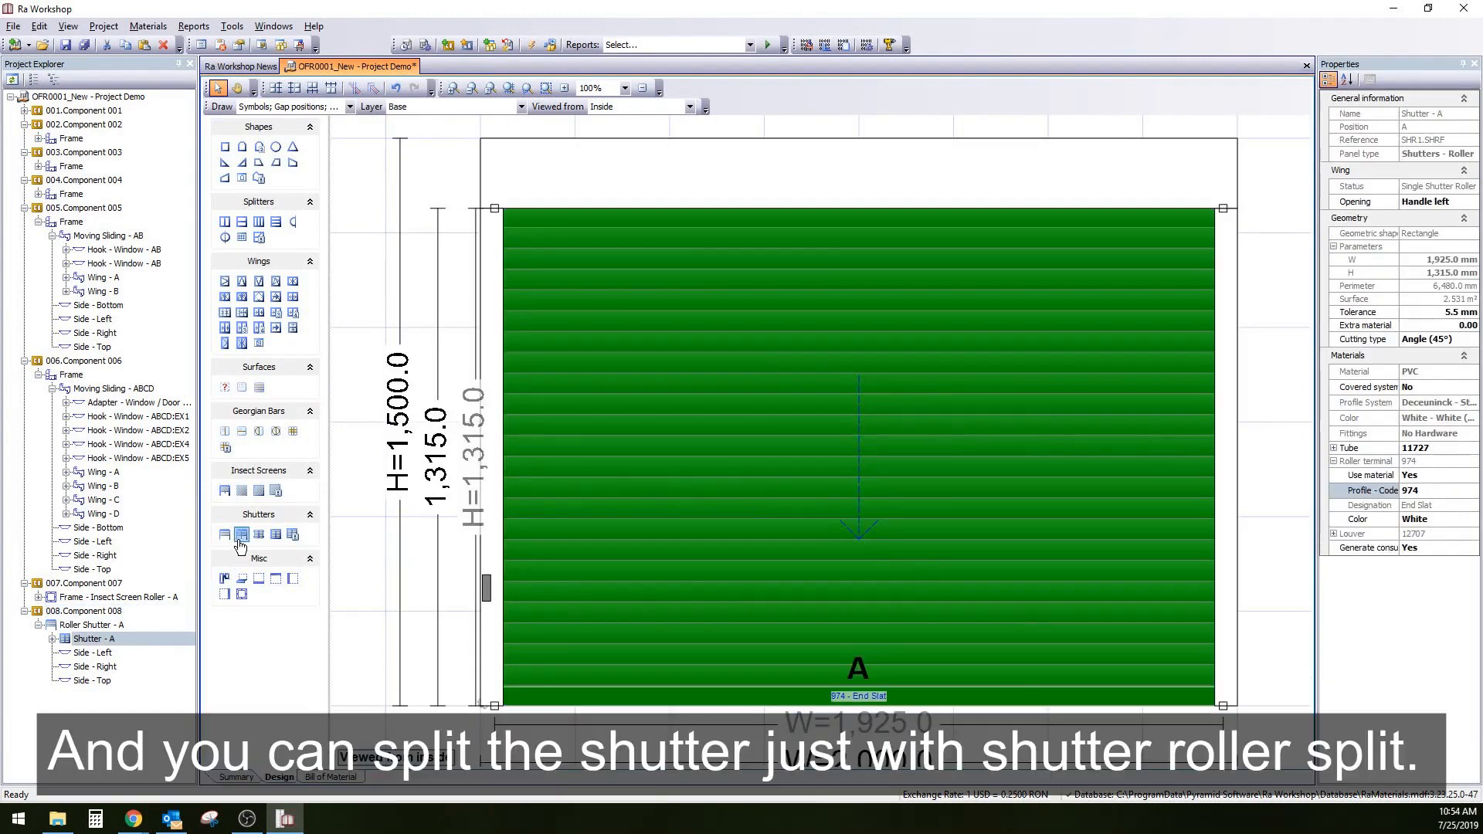
{"action": "left_click", "coordinate": [242, 534]}
{"action": "left_click", "coordinate": [413, 187]}
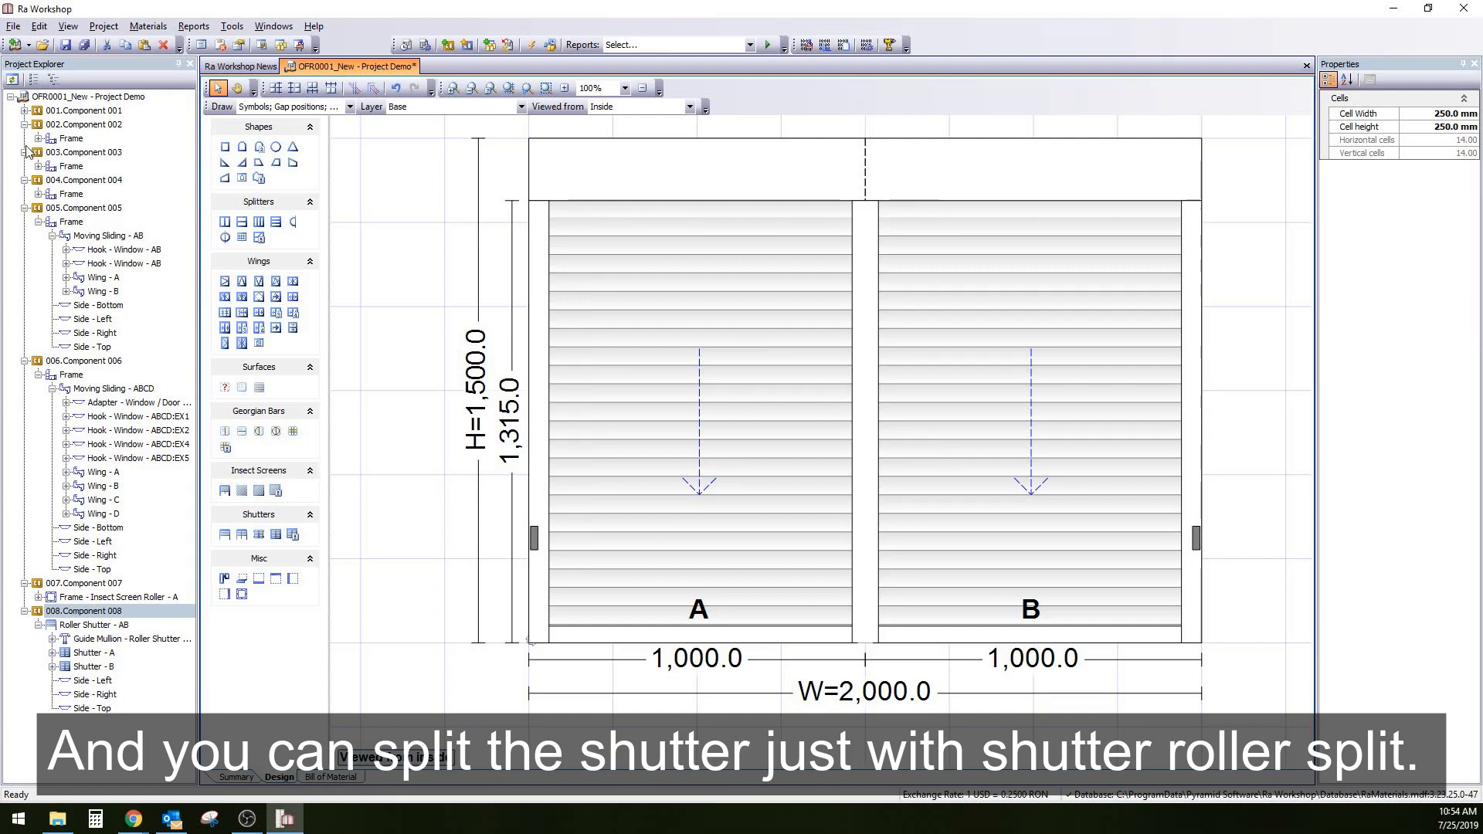
Step: Collapse the expanded components in the project tree and display the whole project's design overview with all components
{"action": "left_click", "coordinate": [24, 180]}
{"action": "left_click", "coordinate": [24, 194]}
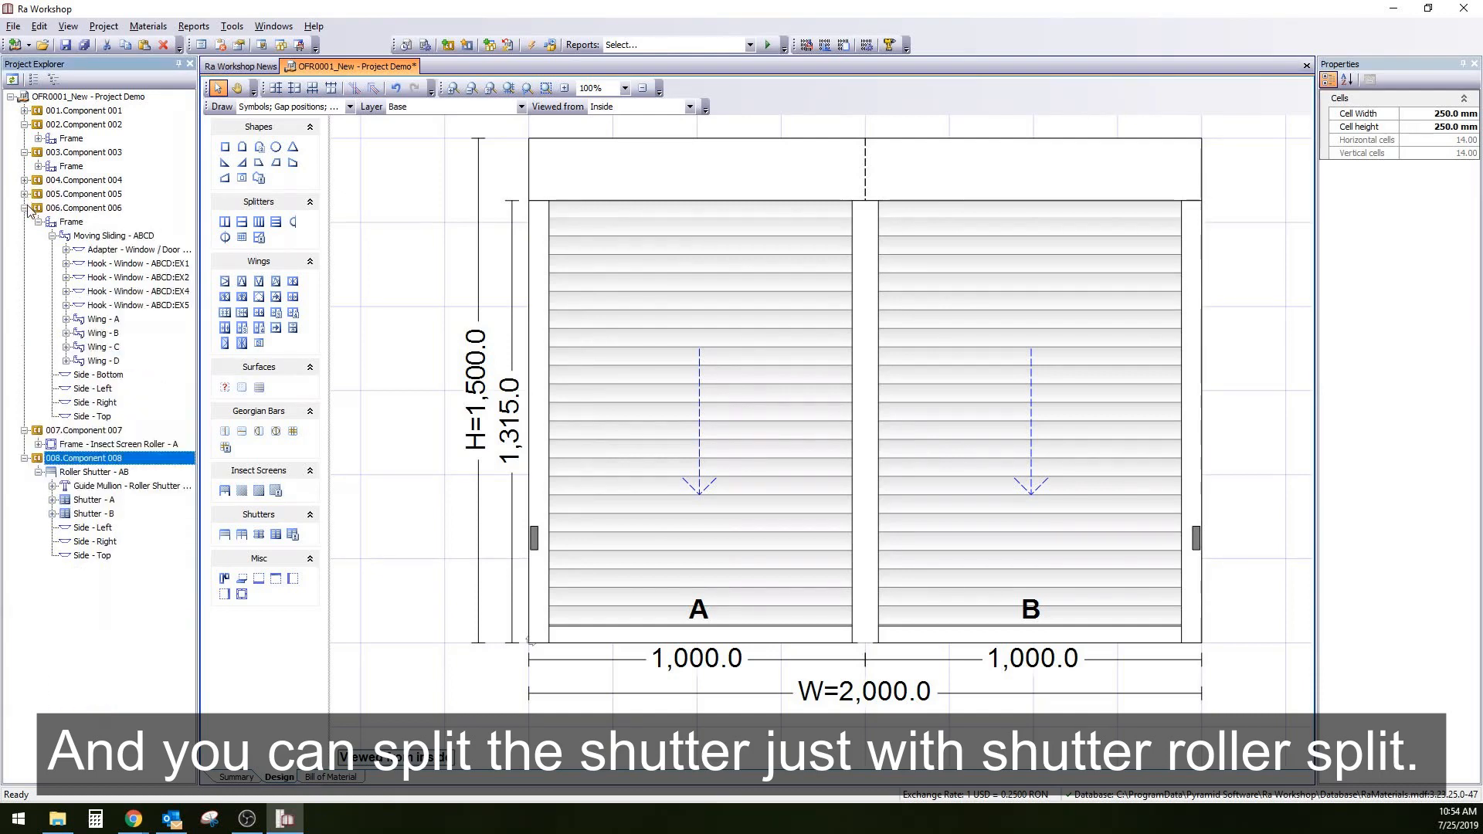
{"action": "left_click", "coordinate": [24, 208]}
{"action": "left_click", "coordinate": [24, 222]}
{"action": "left_click", "coordinate": [24, 235]}
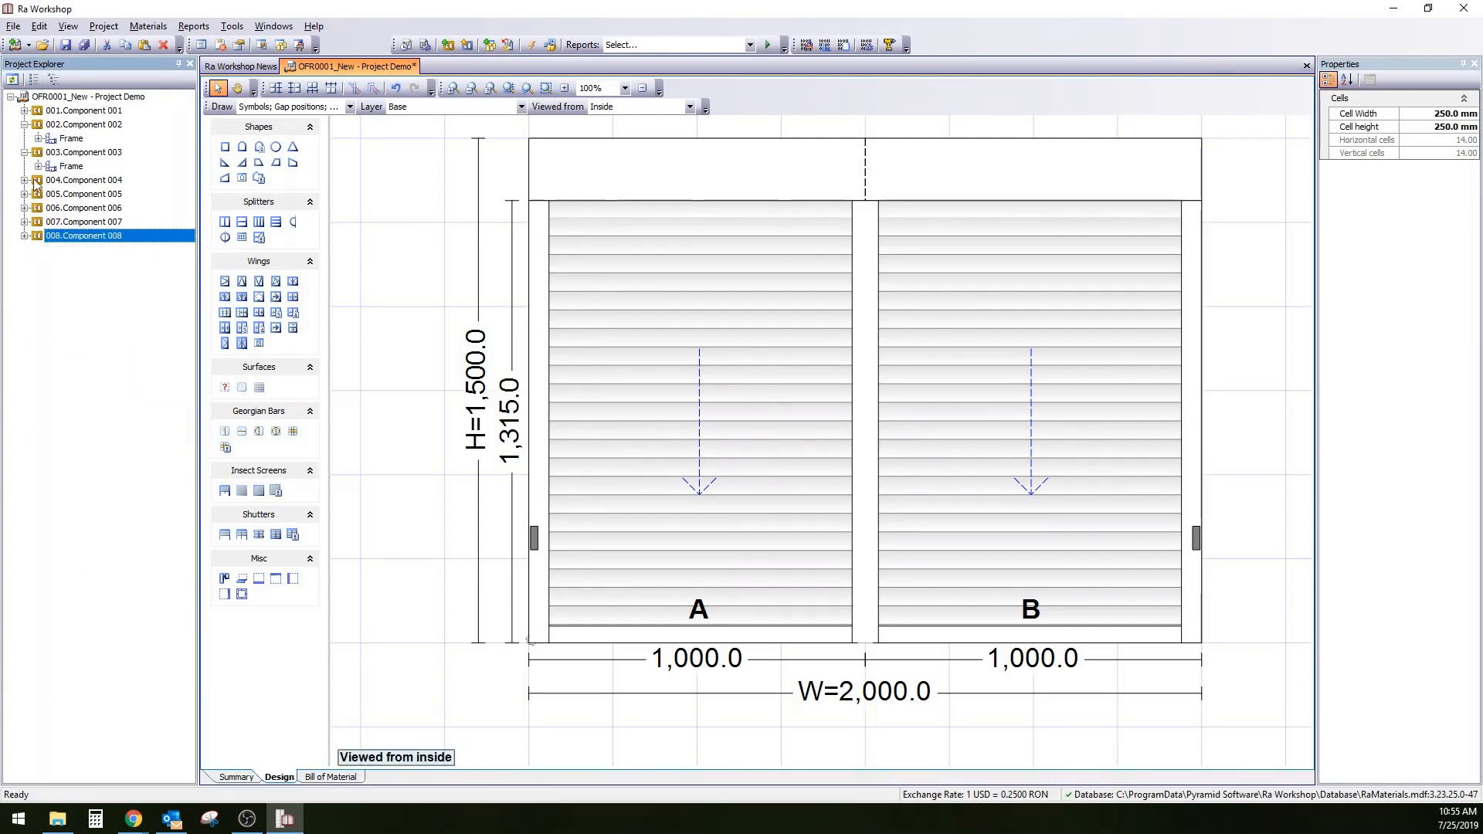
{"action": "left_click", "coordinate": [24, 152]}
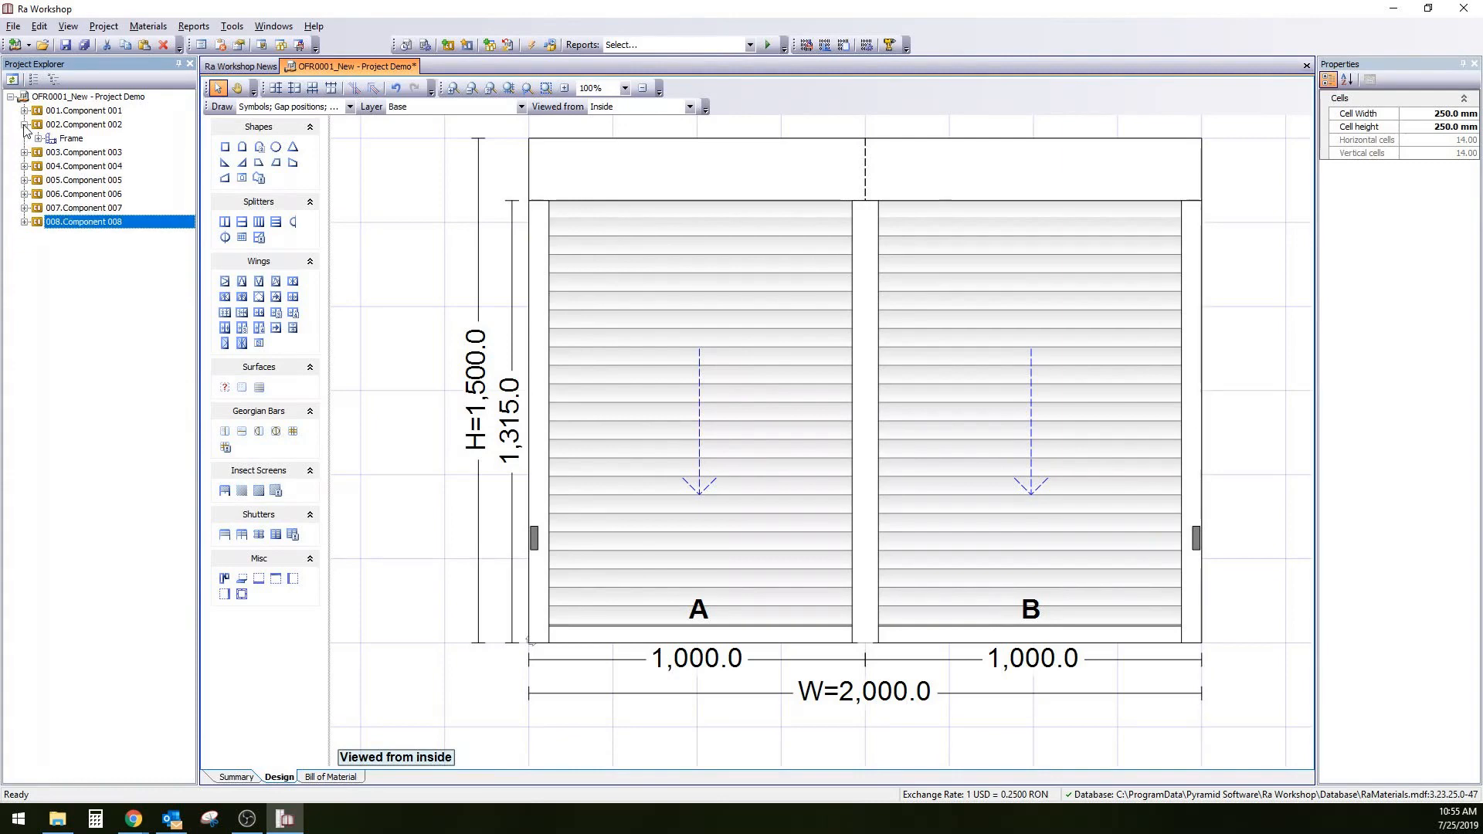
{"action": "left_click", "coordinate": [24, 124]}
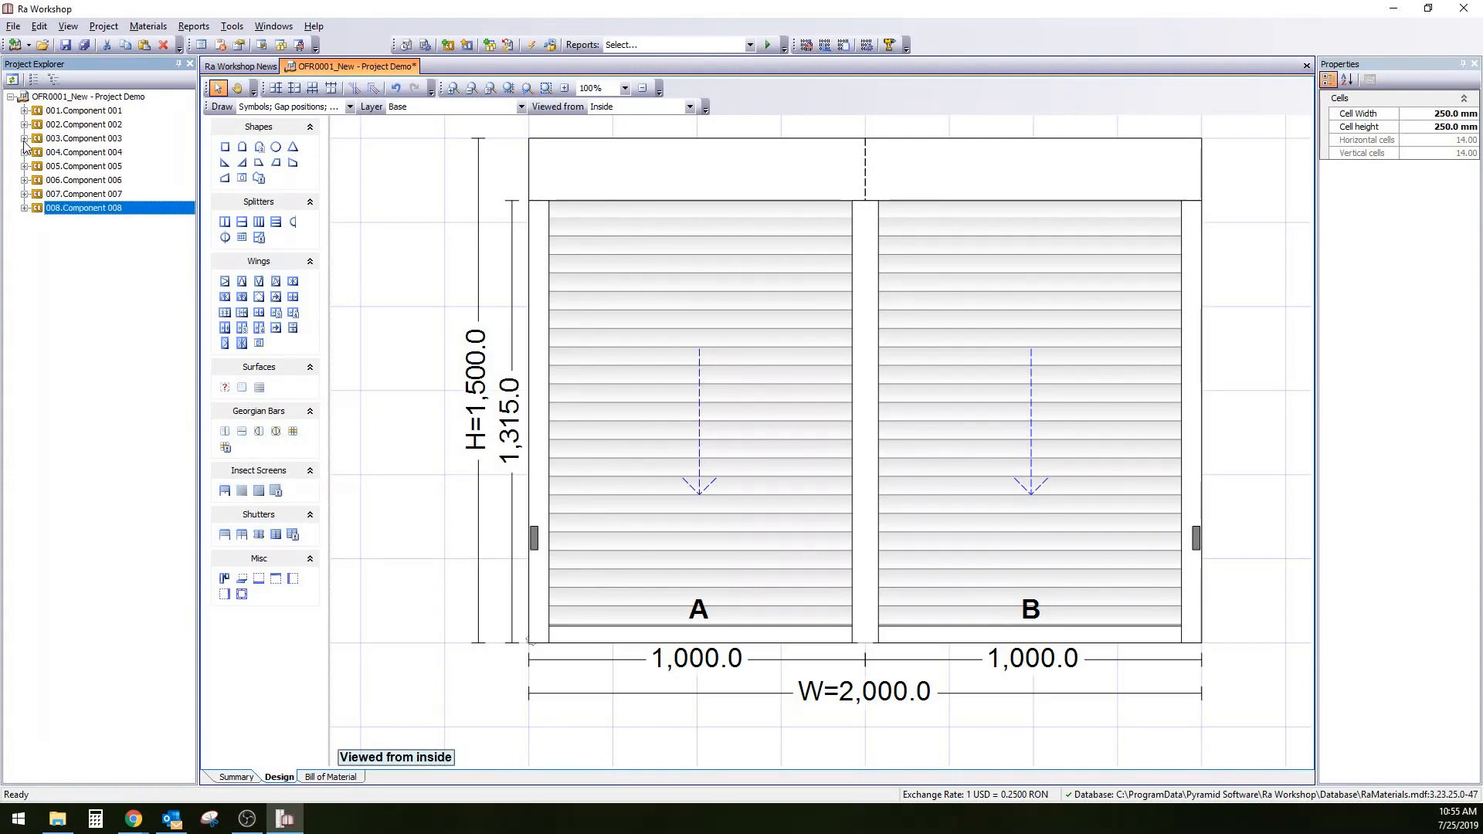
{"action": "left_click", "coordinate": [103, 98]}
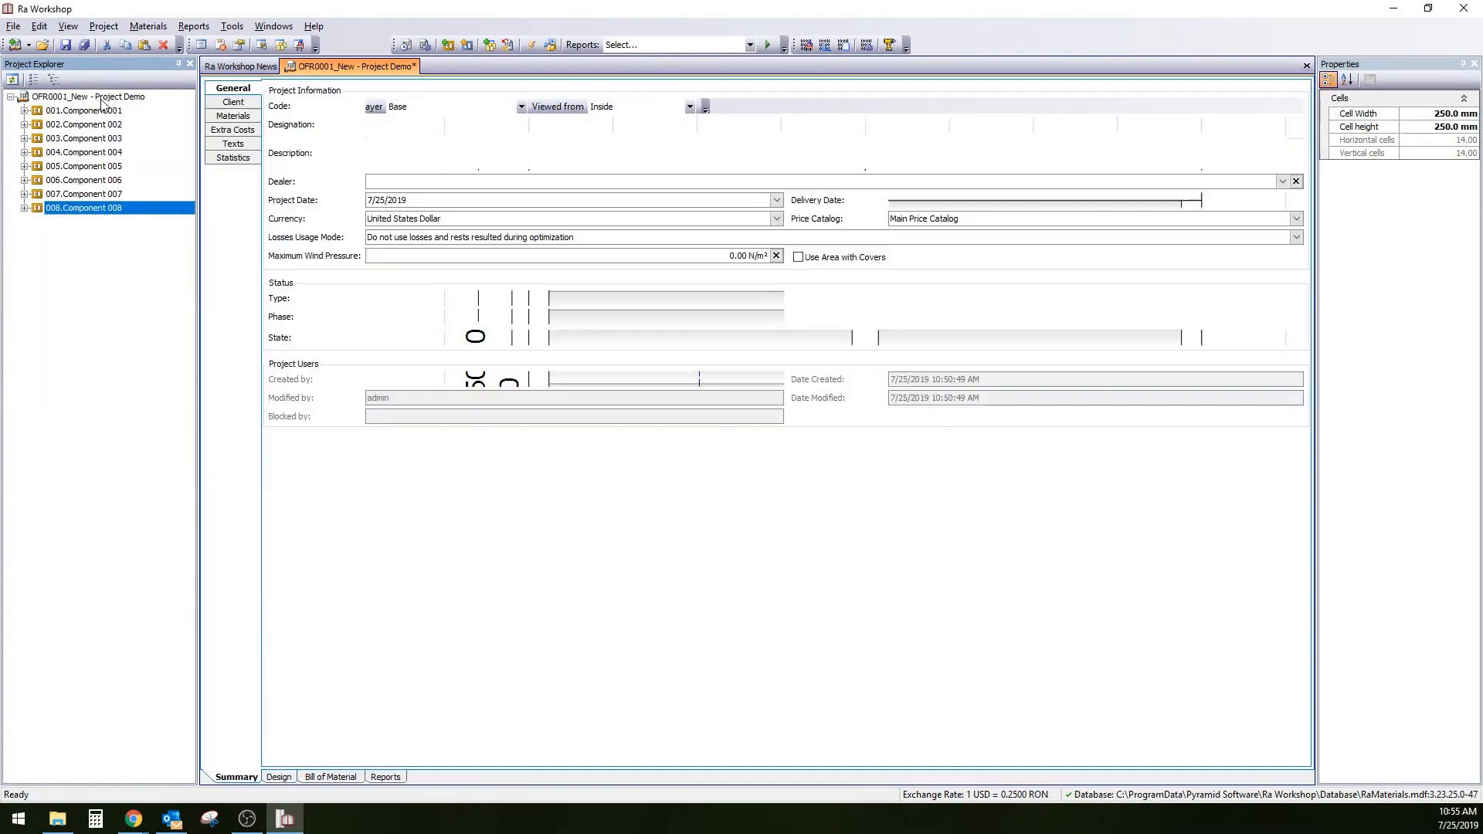
{"action": "left_click", "coordinate": [279, 778]}
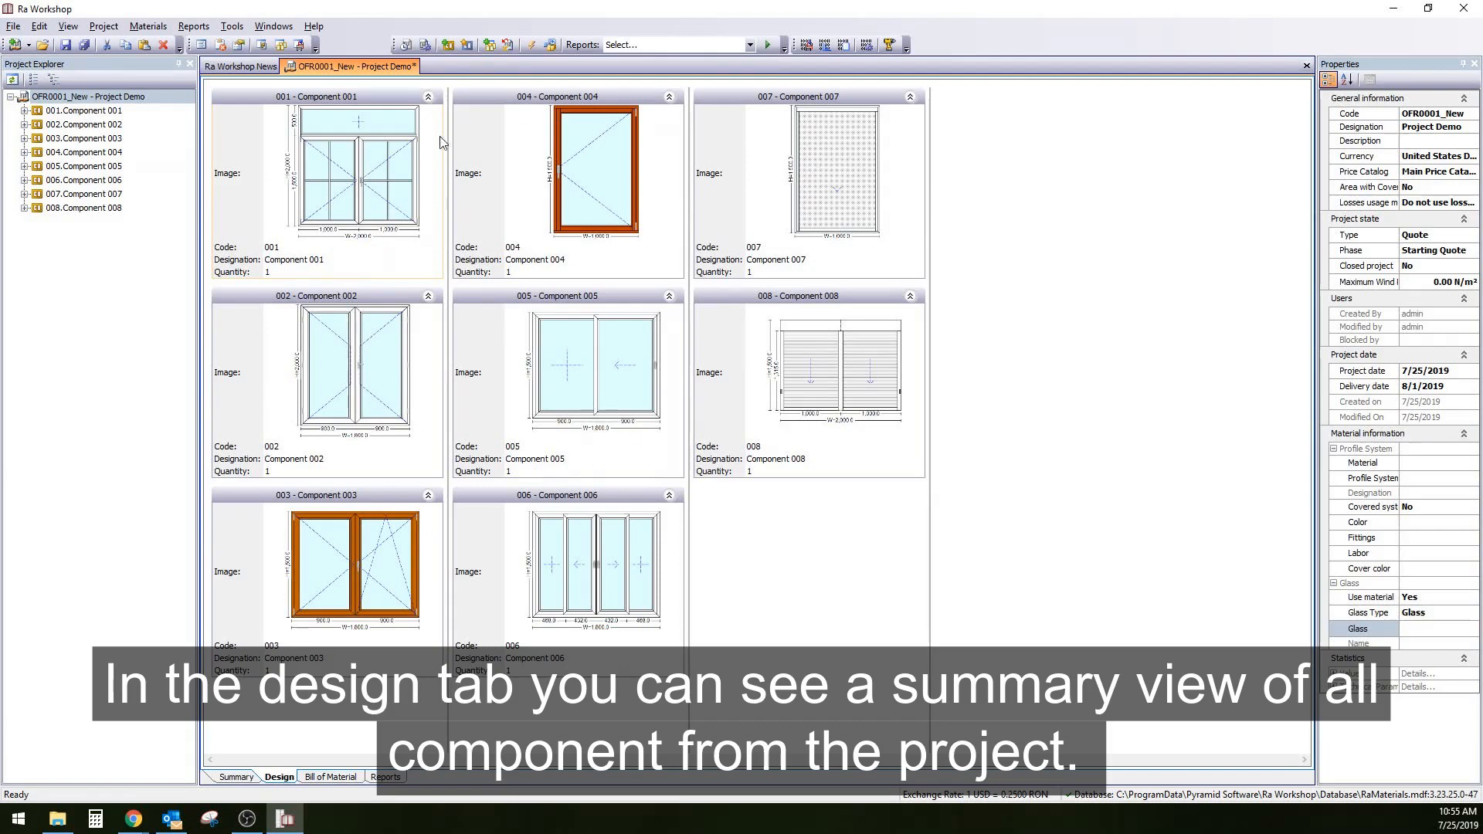
Step: Change the designation of component 001 to "window 1" and set its quantity to 3
{"action": "double_click", "coordinate": [95, 112]}
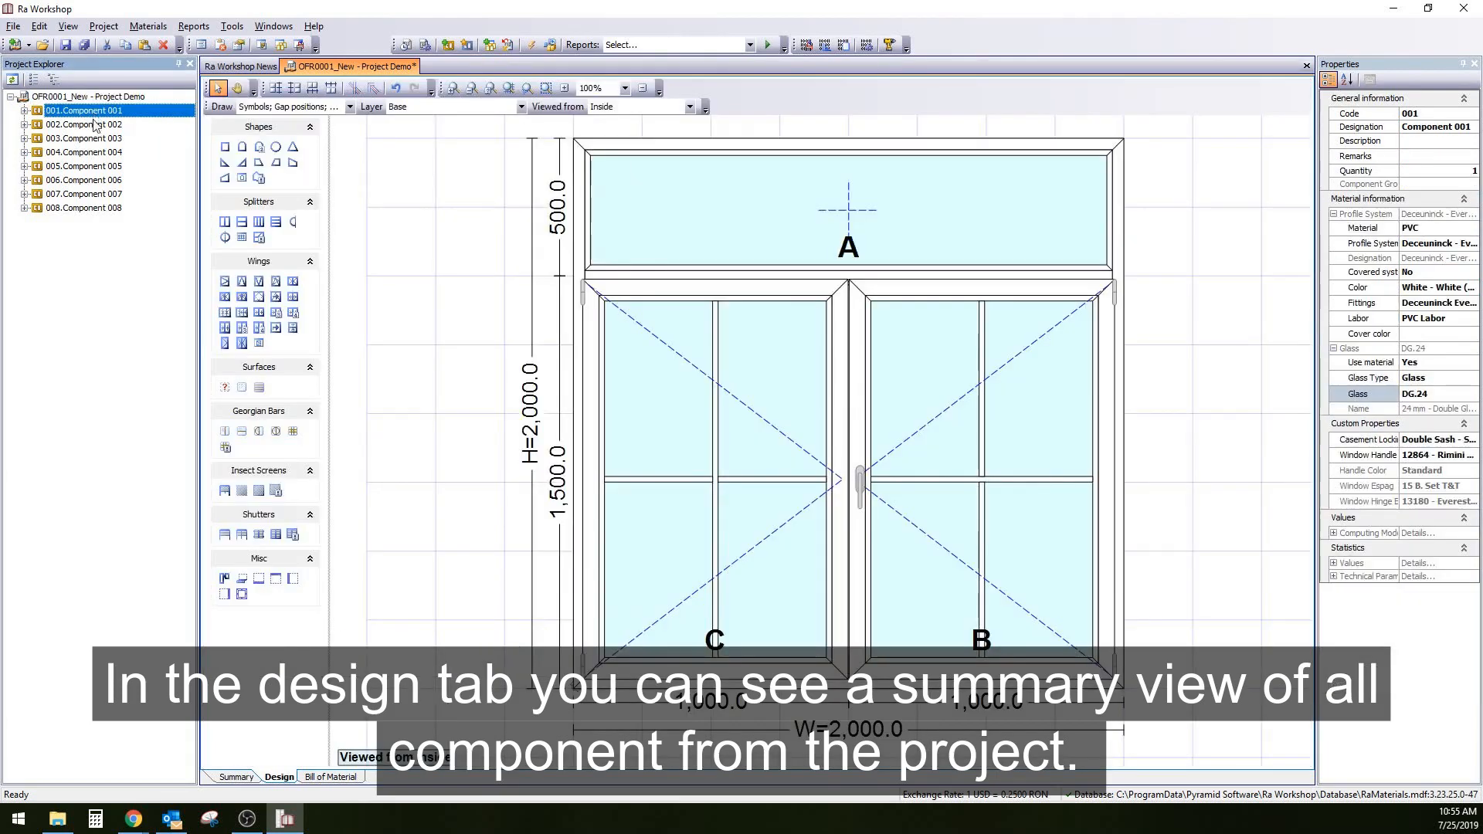
{"action": "left_click", "coordinate": [231, 778]}
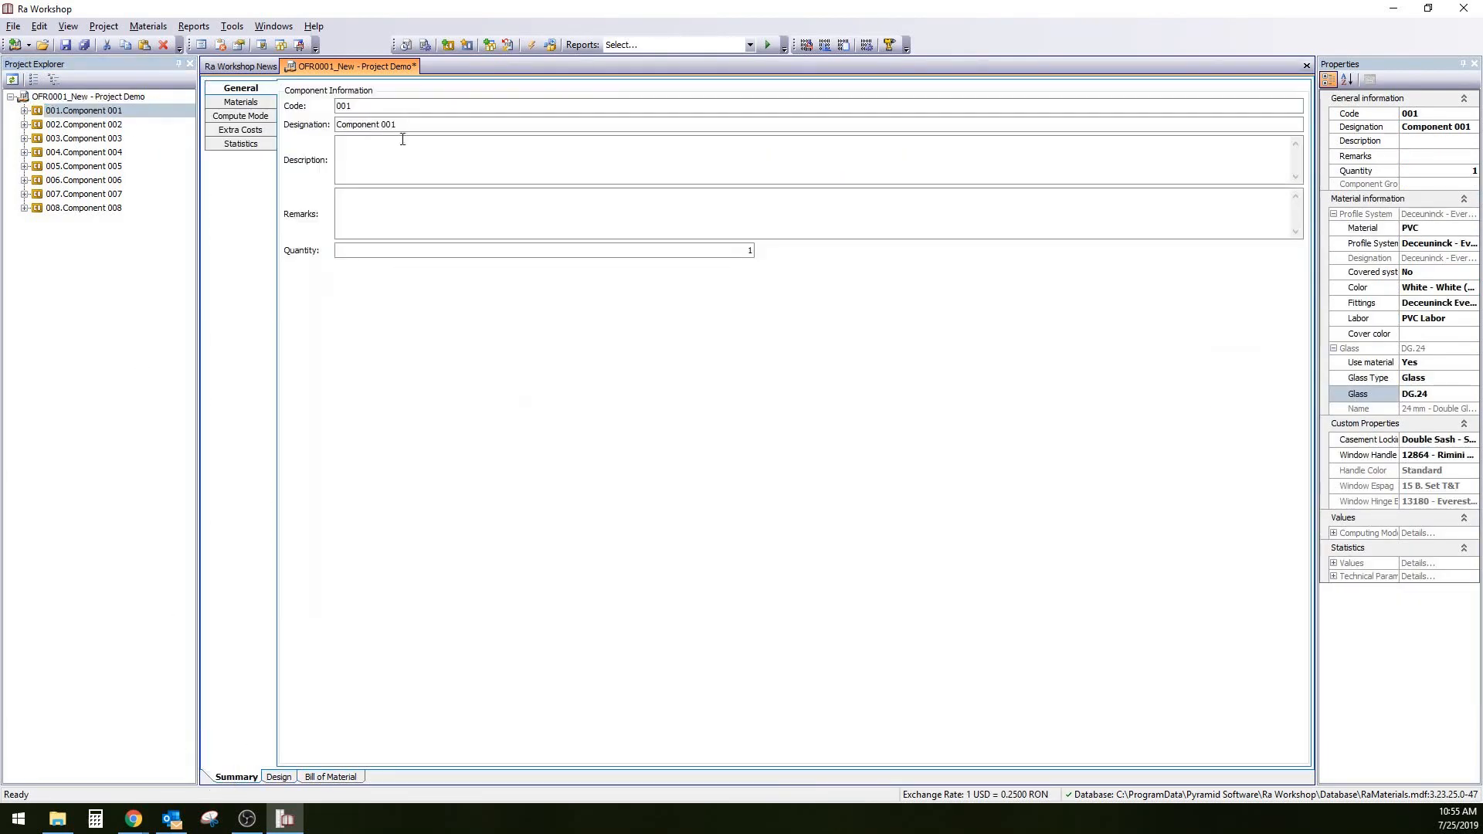
{"action": "left_click_drag", "start_coordinate": [413, 123], "coordinate": [264, 133]}
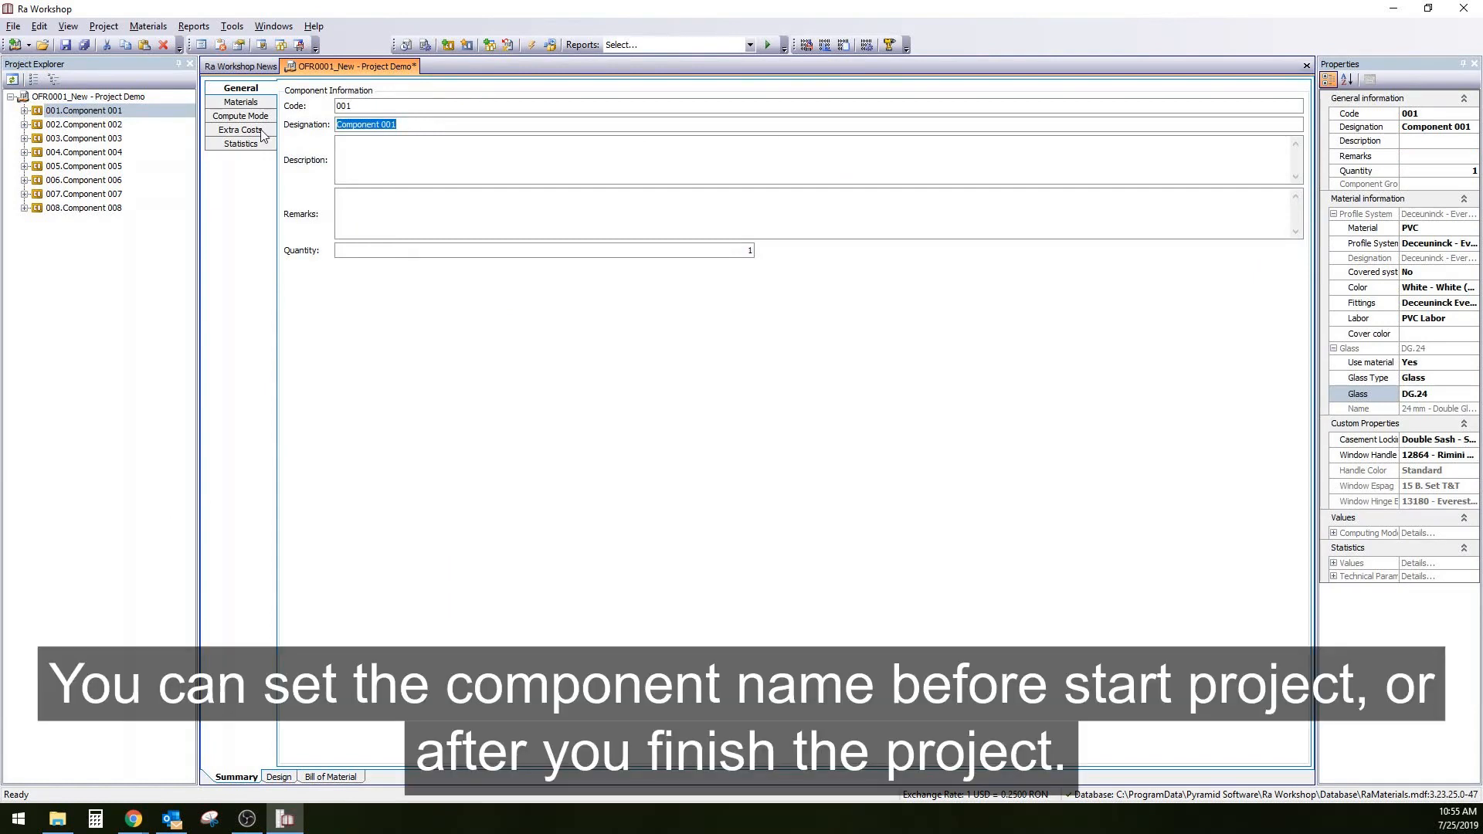
{"action": "type", "text": "window 1"}
{"action": "left_click", "coordinate": [379, 169]}
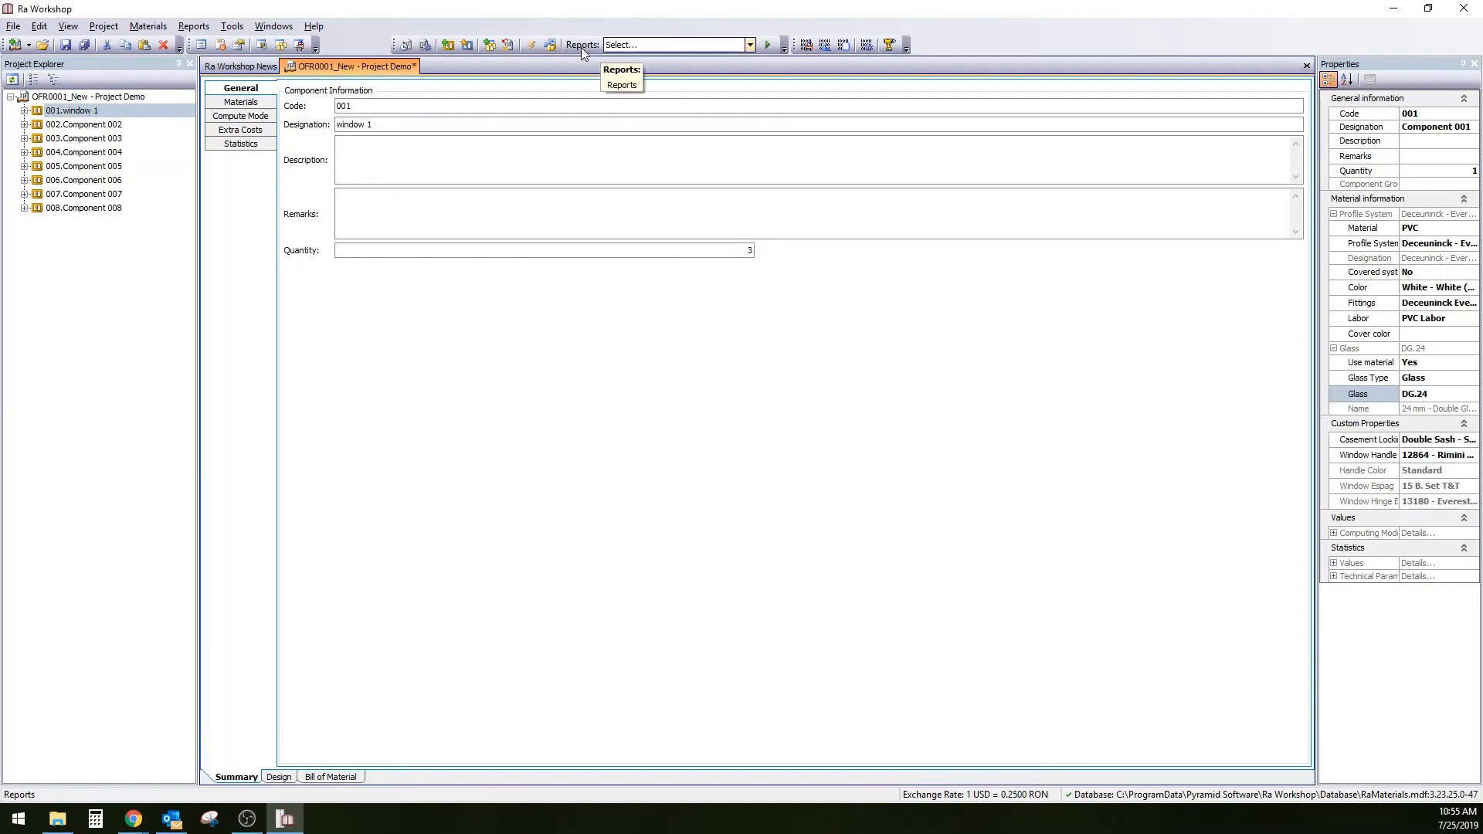
Step: Generate the Client Quote report for the project and review its component entries and the quote total
{"action": "left_click", "coordinate": [749, 44]}
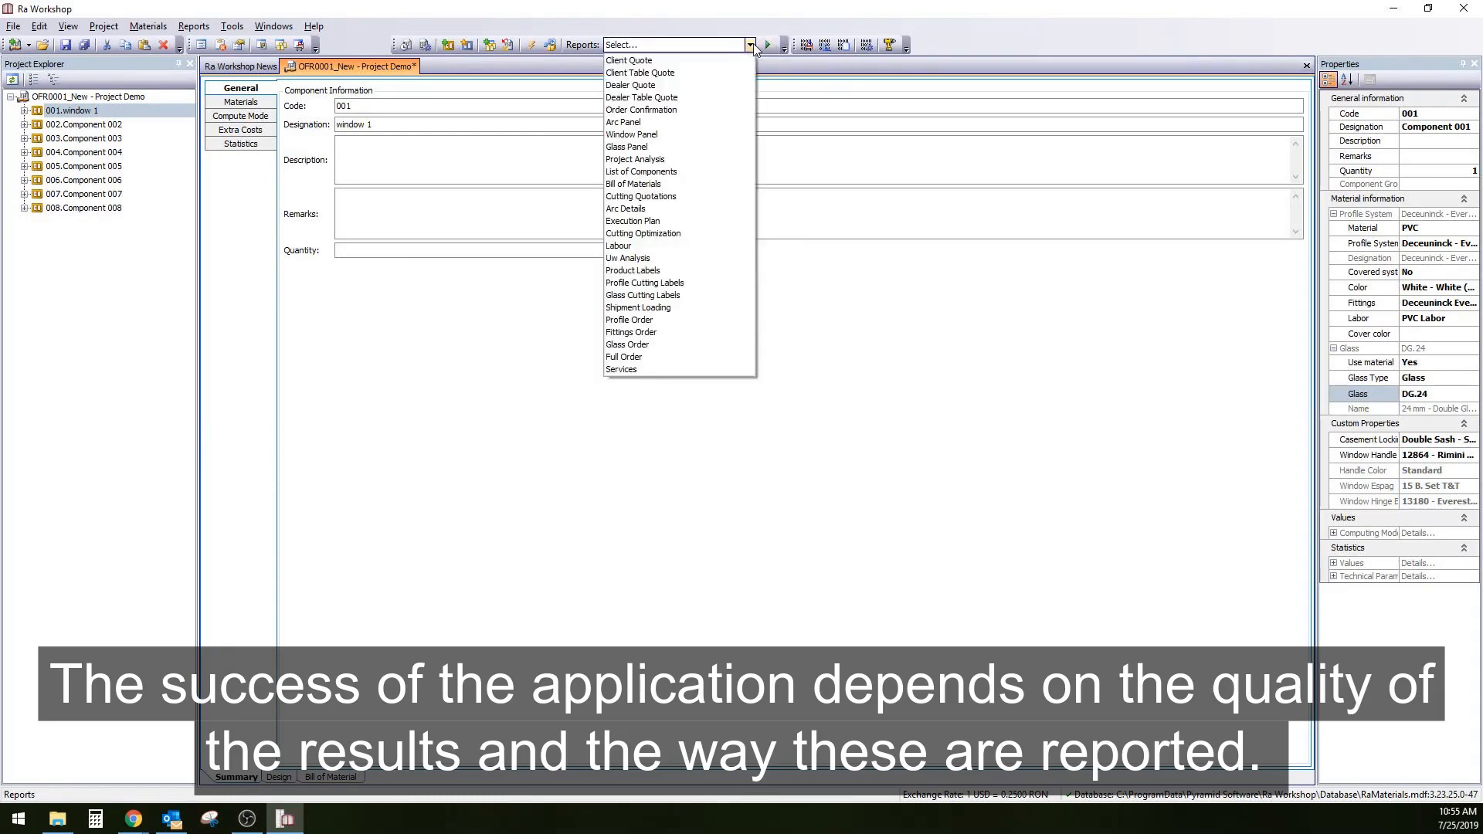
{"action": "left_click", "coordinate": [705, 60]}
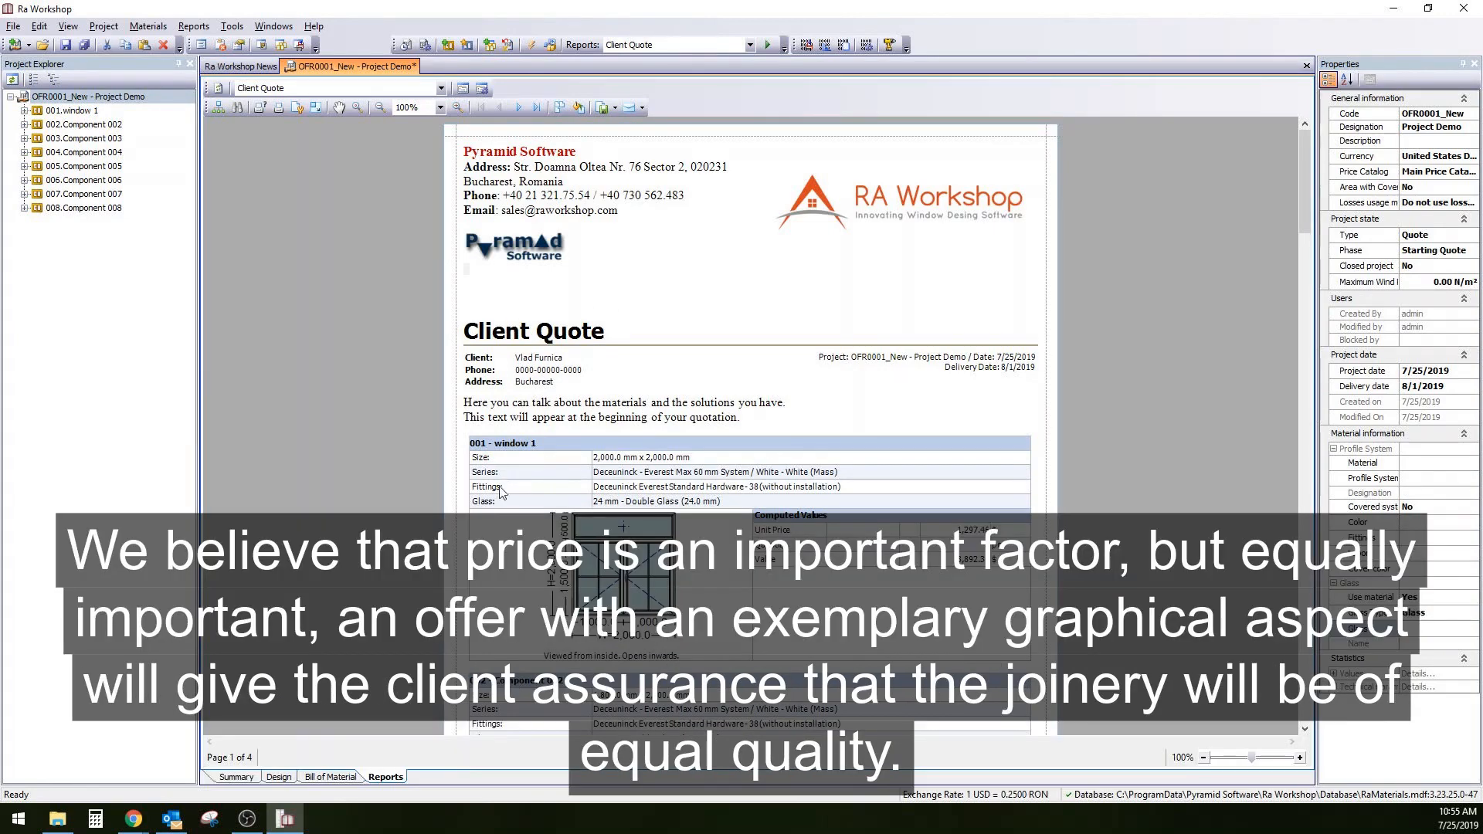
{"action": "scroll", "coordinate": [830, 513], "scroll_direction": "down", "scroll_amount": 3}
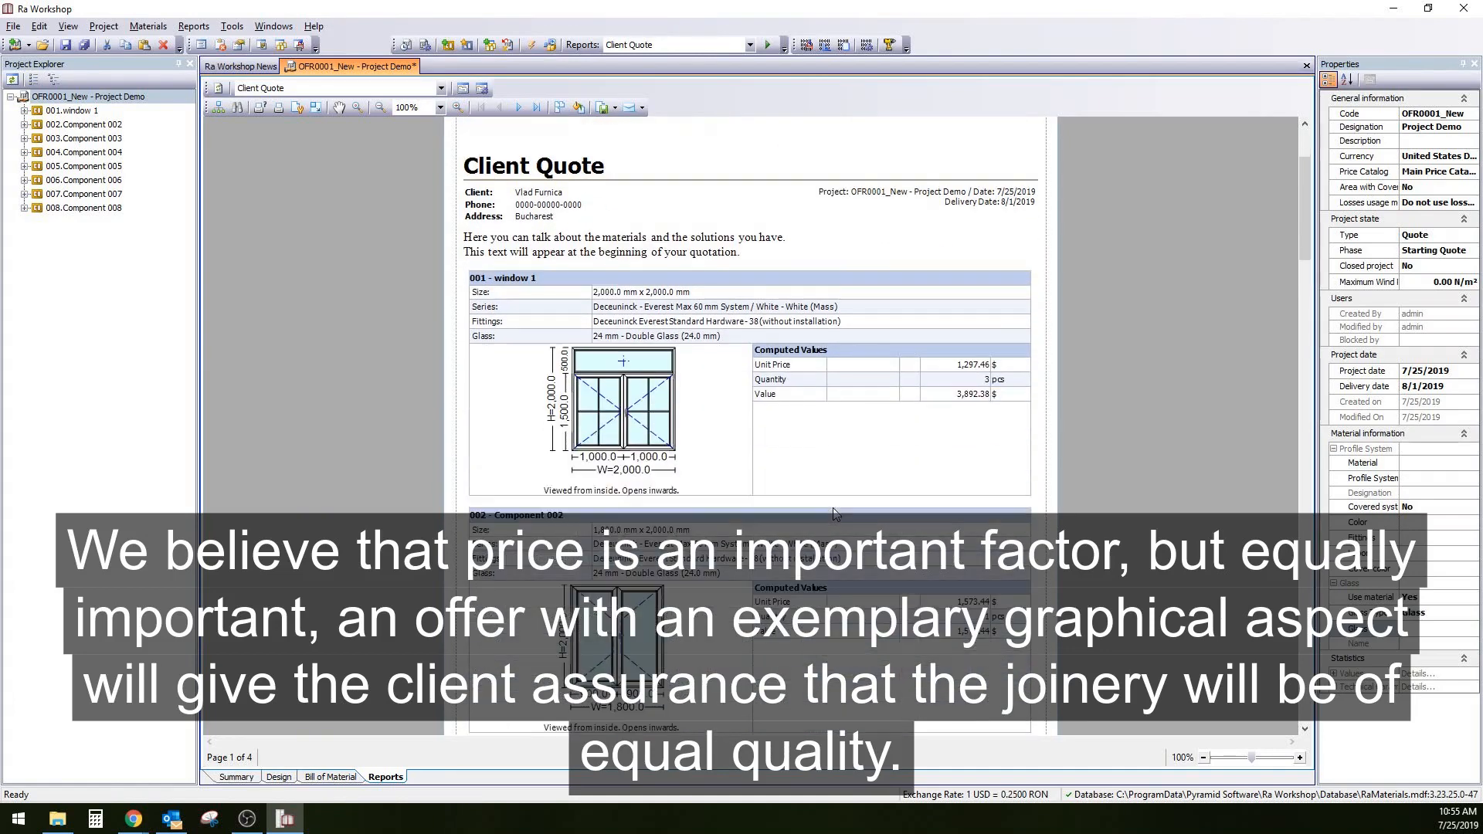
{"action": "scroll", "coordinate": [834, 514], "scroll_direction": "down", "scroll_amount": 4}
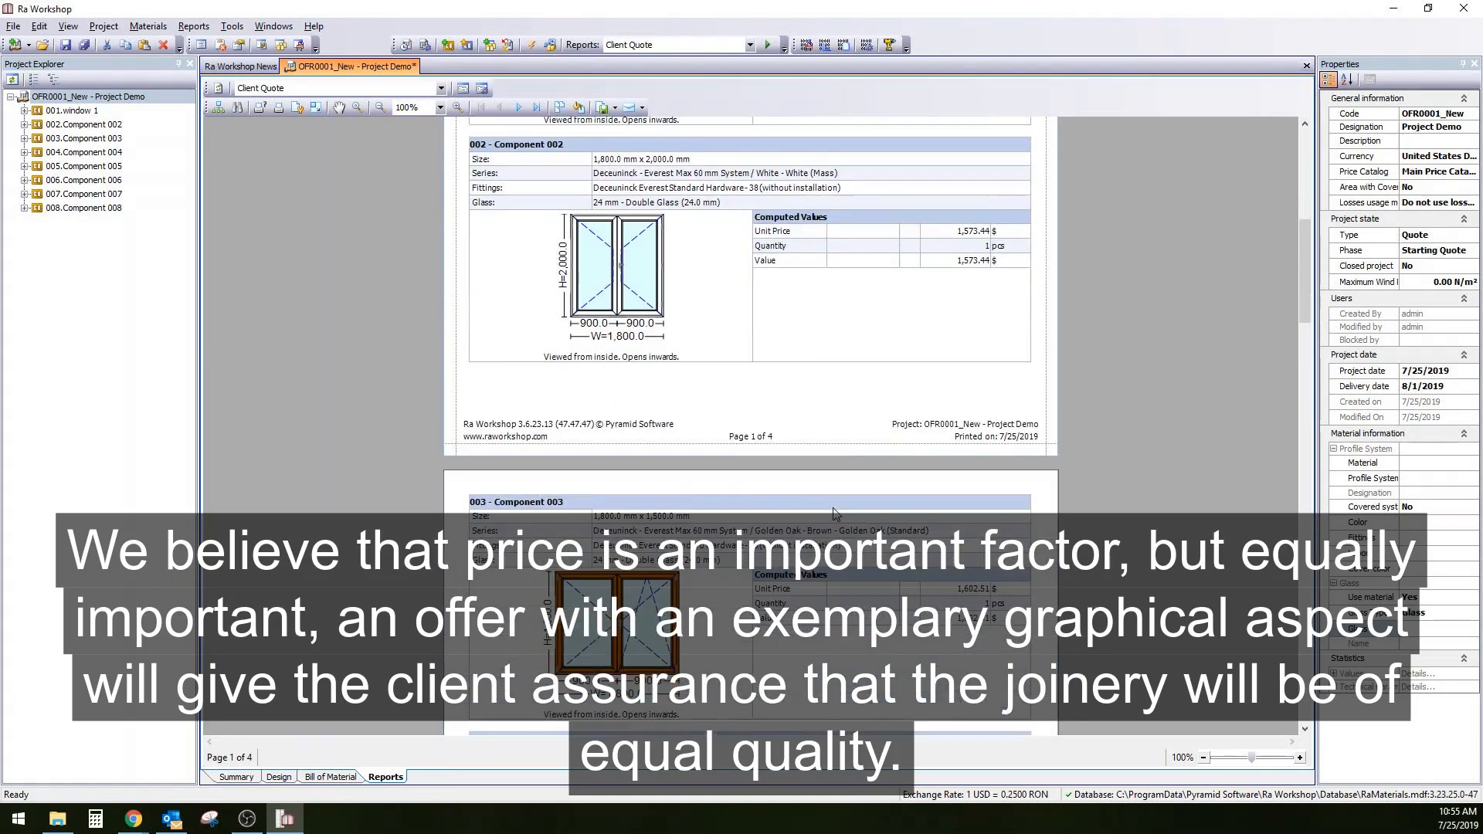
{"action": "scroll", "coordinate": [834, 513], "scroll_direction": "down", "scroll_amount": 4}
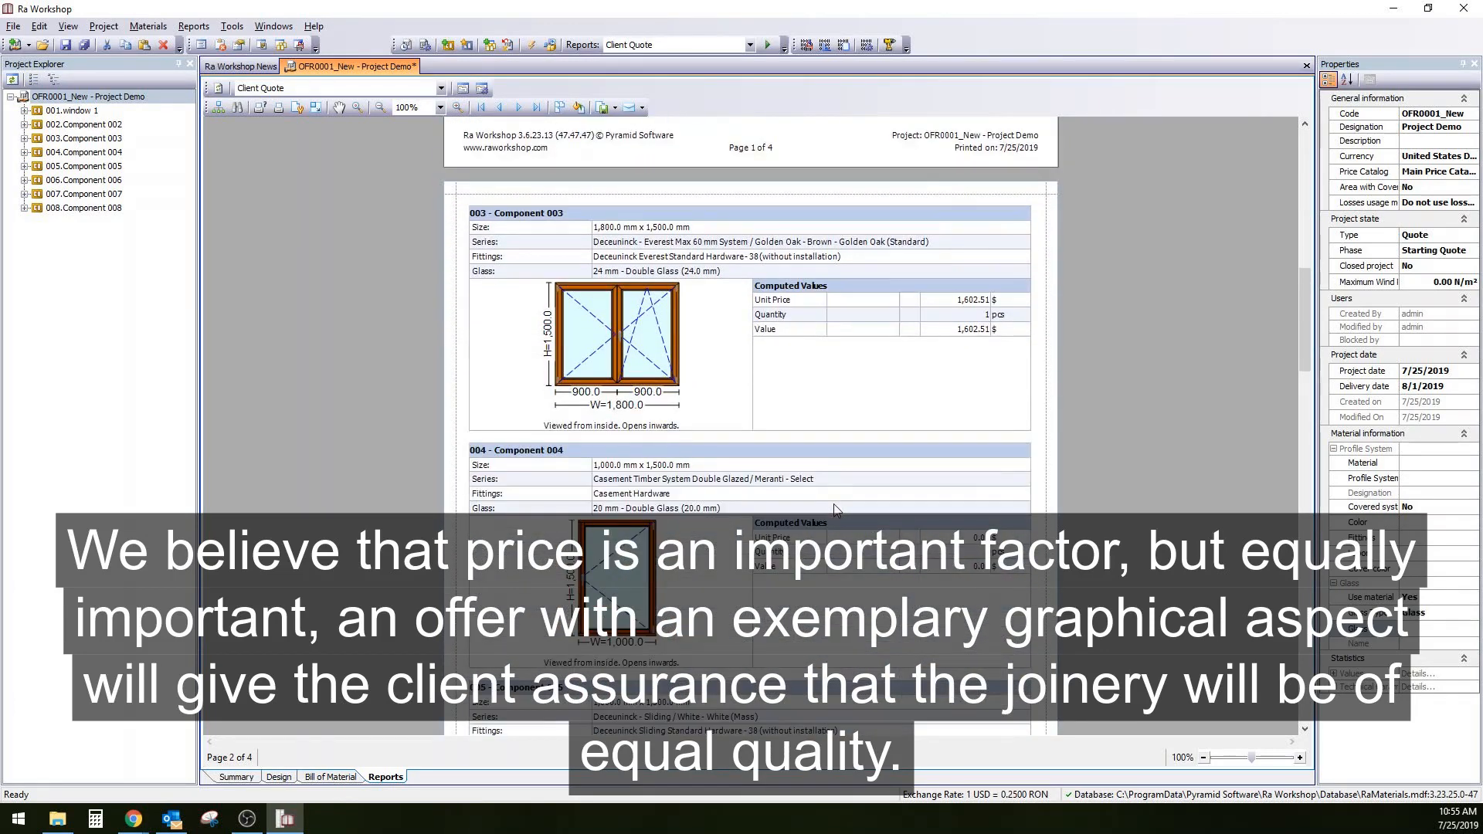
{"action": "scroll", "coordinate": [836, 508], "scroll_direction": "down", "scroll_amount": 7}
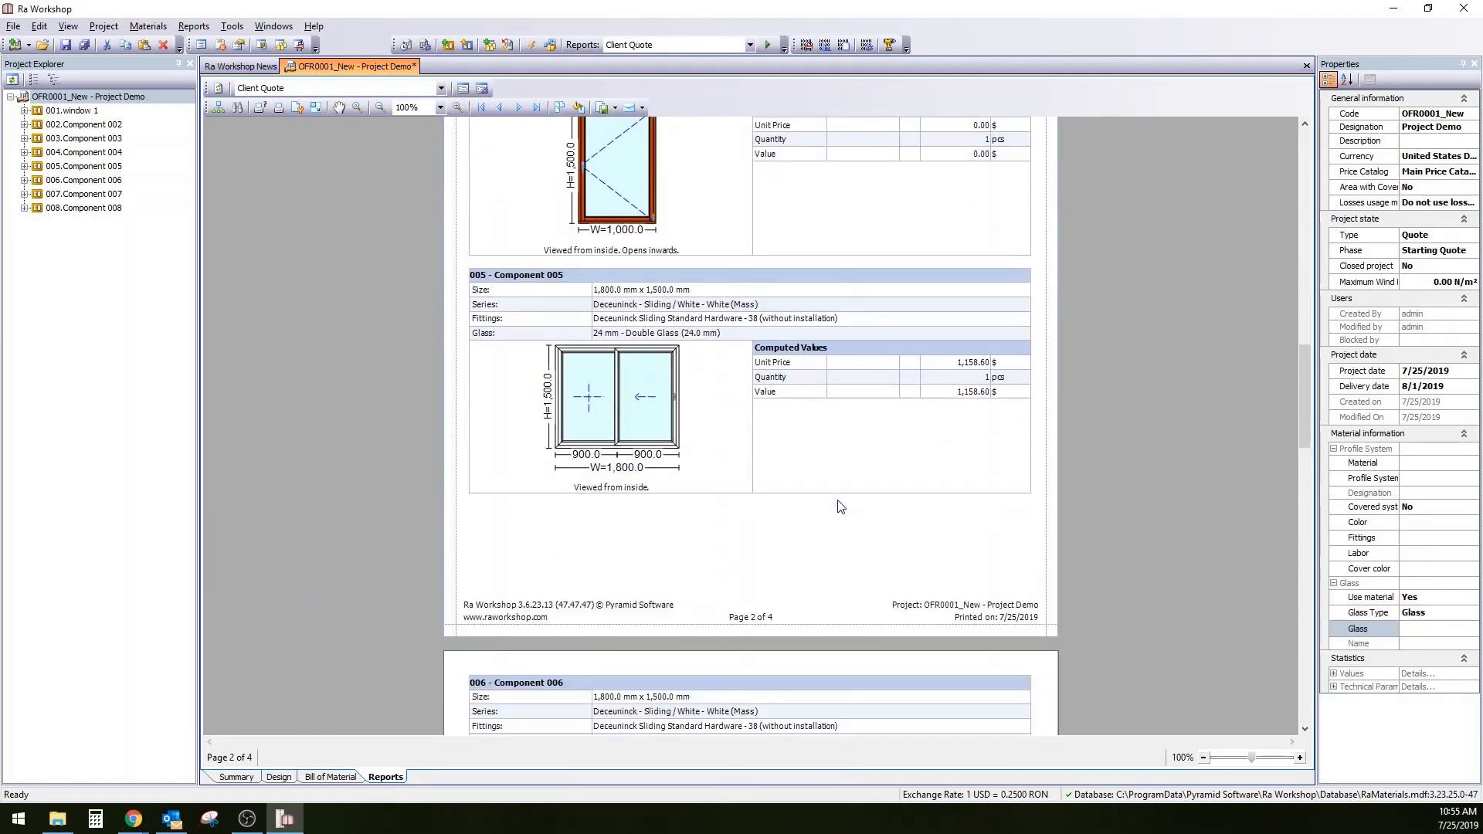
{"action": "scroll", "coordinate": [840, 505], "scroll_direction": "down", "scroll_amount": 10}
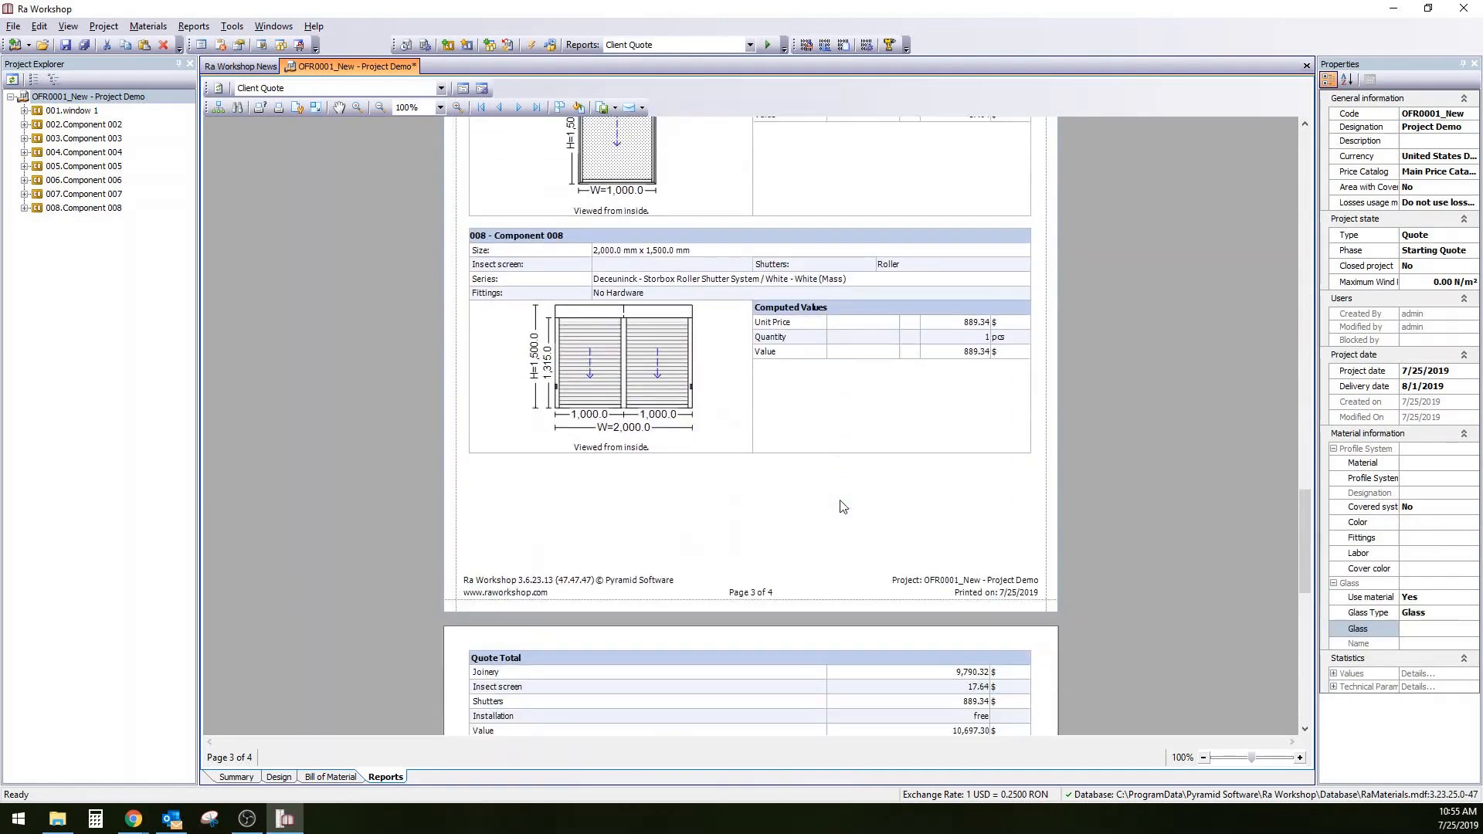
{"action": "scroll", "coordinate": [842, 506], "scroll_direction": "down", "scroll_amount": 4}
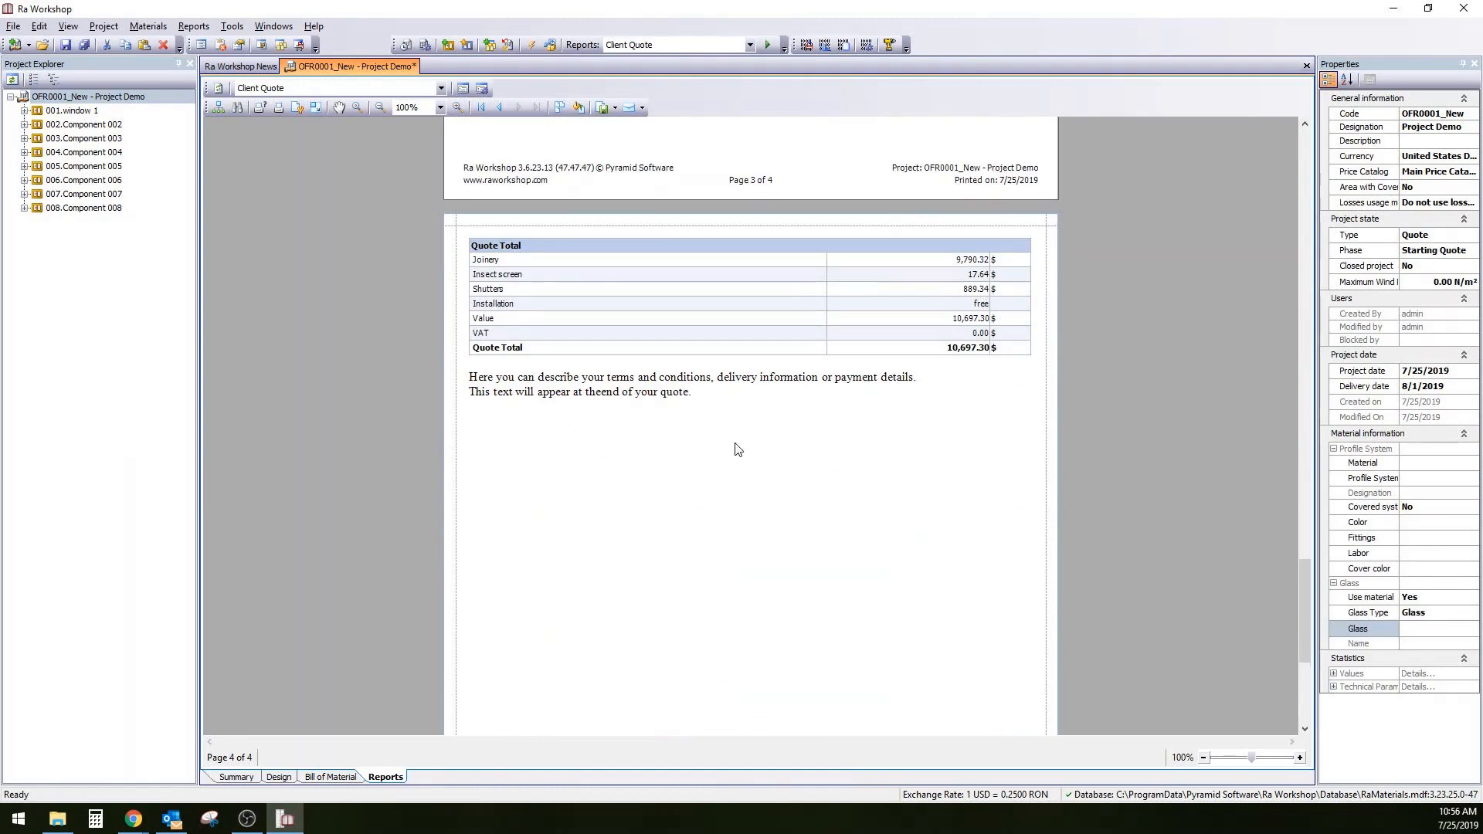
{"action": "scroll", "coordinate": [737, 444], "scroll_direction": "up", "scroll_amount": 12}
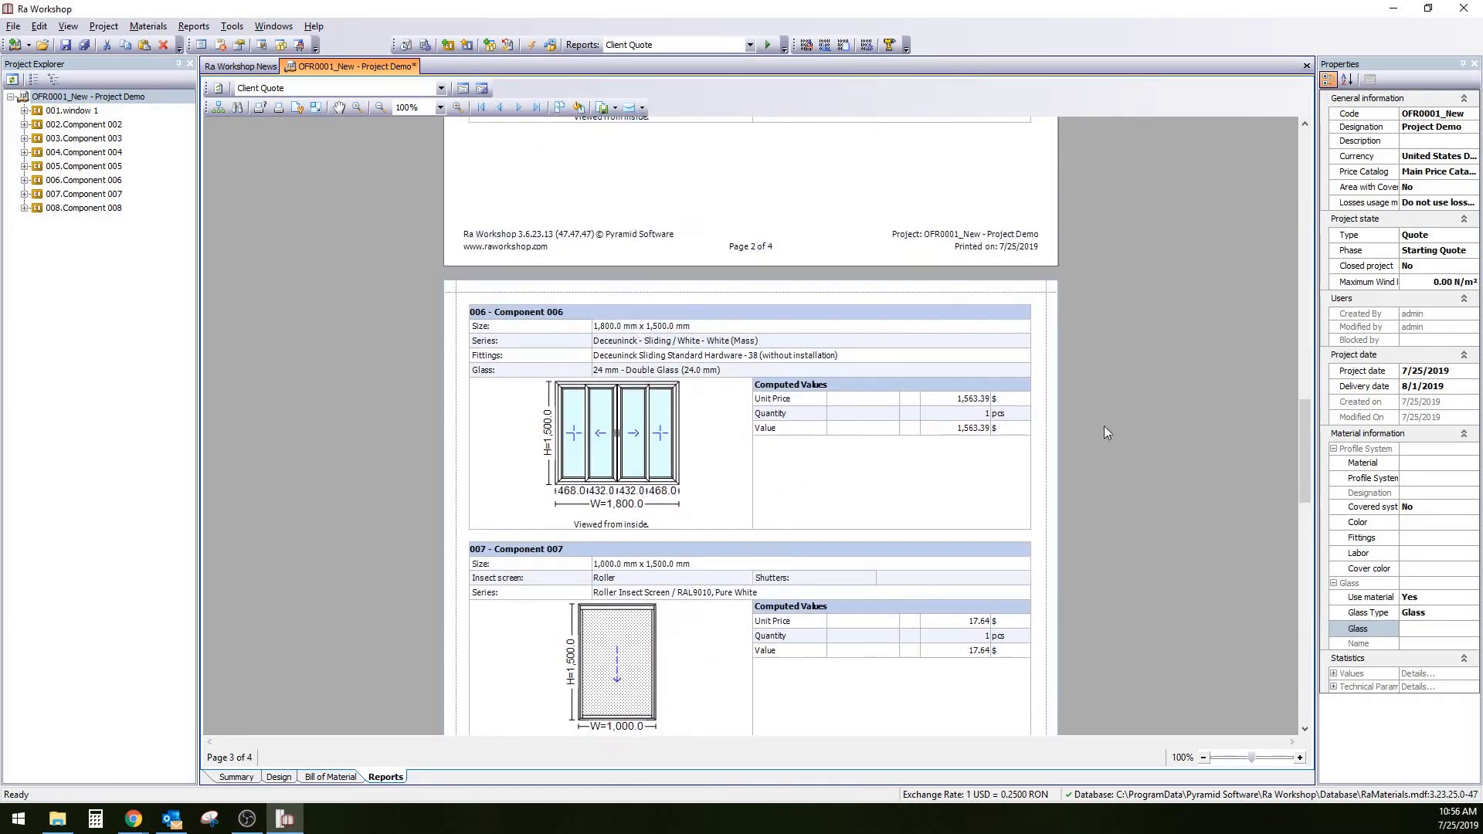